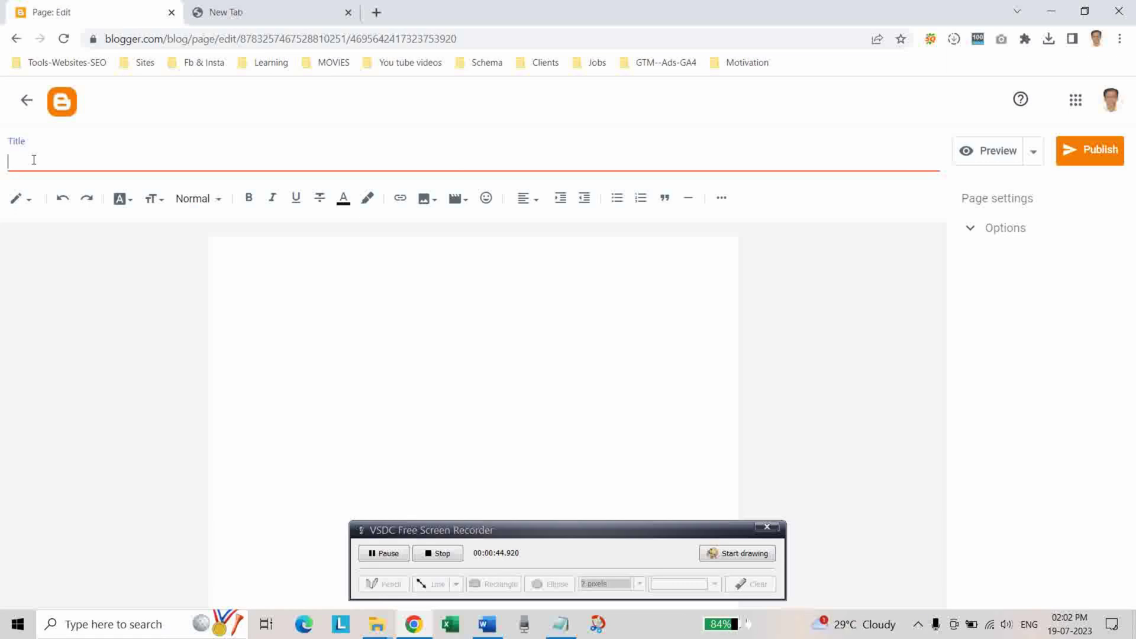
Enter 'Contact Us' as the new Blogger page's title, then move to the blank tab.
type("Contact Us")
left_click(286, 6)
Reach Google Forms via the Google apps grid and the Docs main menu.
left_click(460, 294)
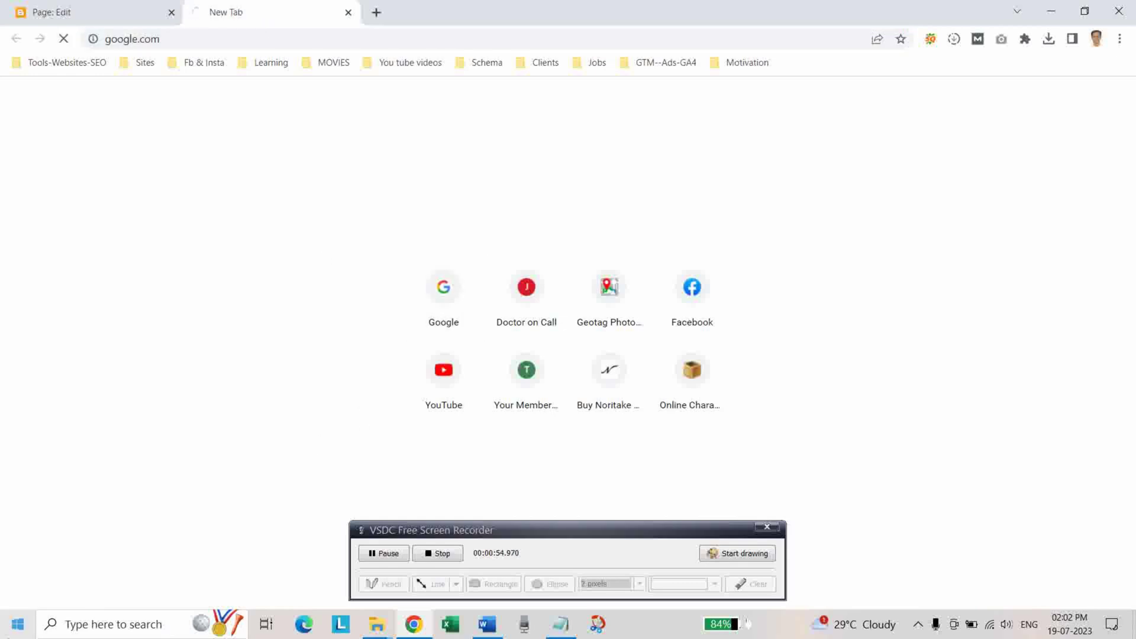
left_click(1057, 110)
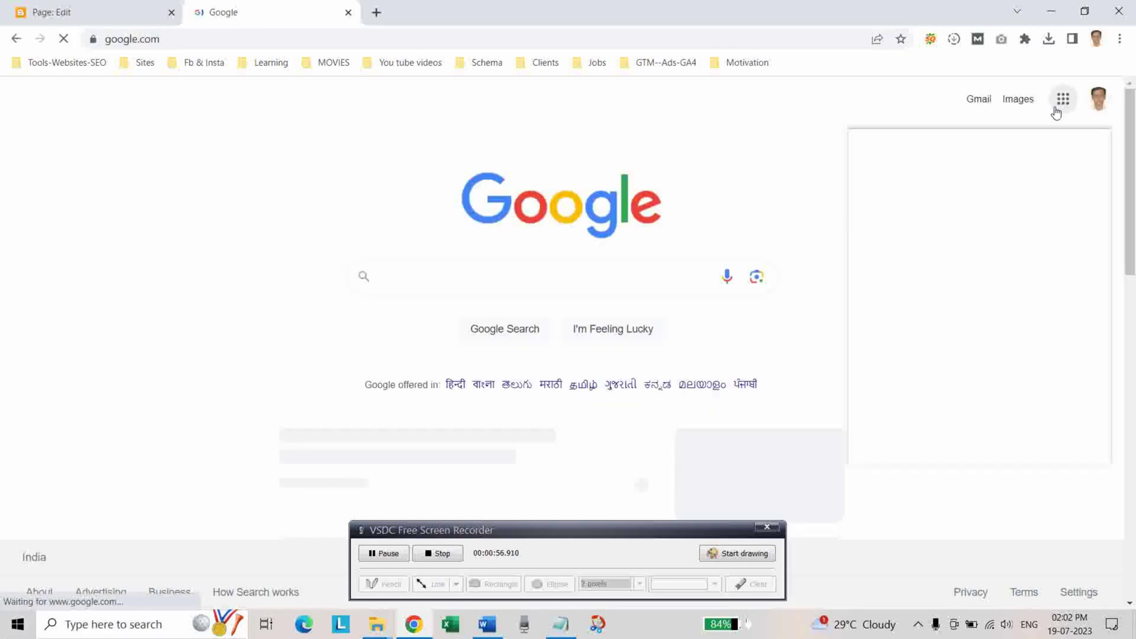
scroll(979, 348, "down", 5)
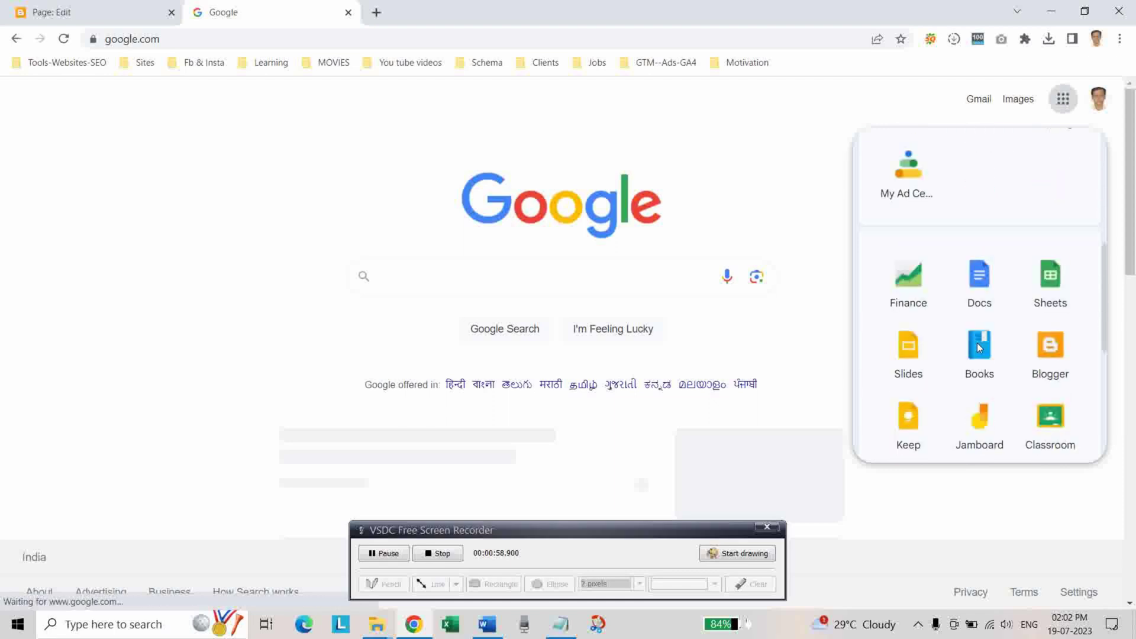
left_click(983, 282)
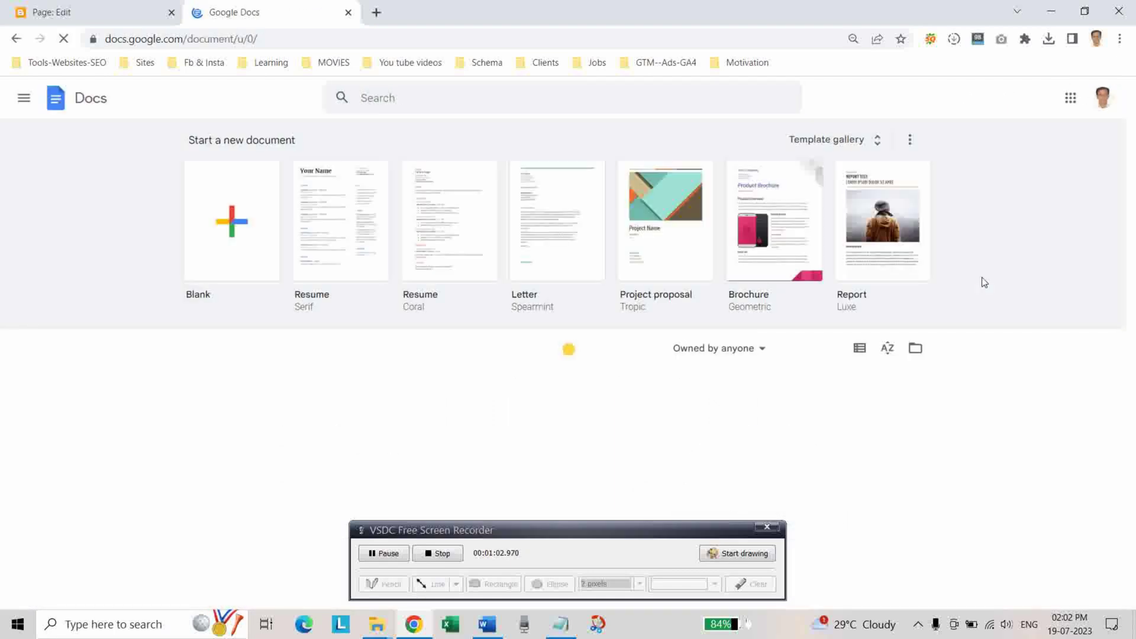
left_click(24, 97)
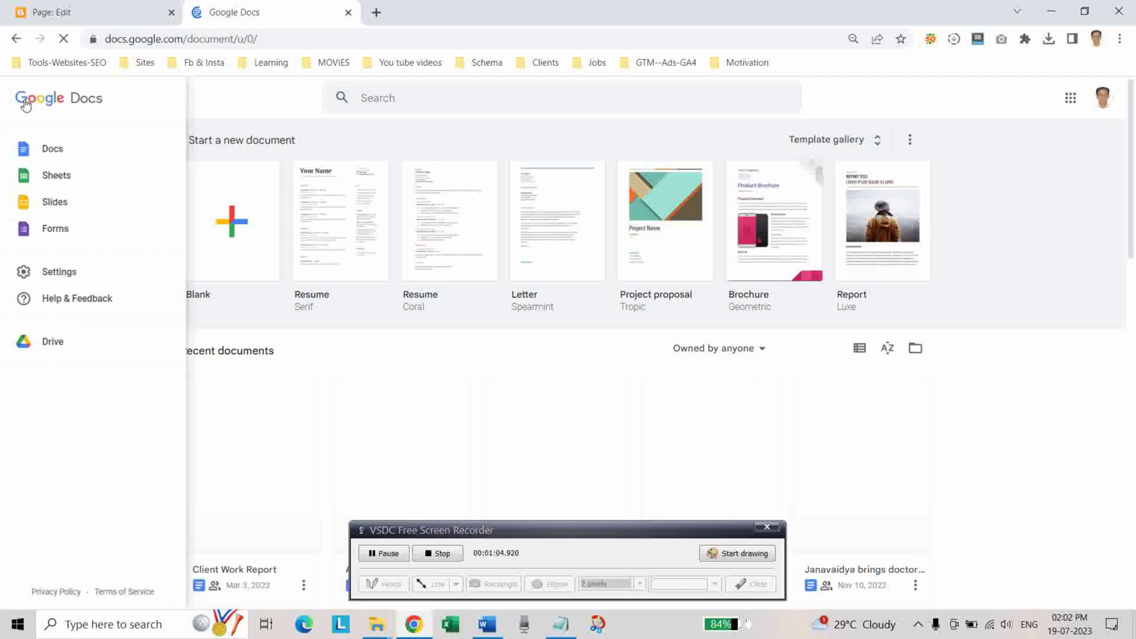
left_click(55, 230)
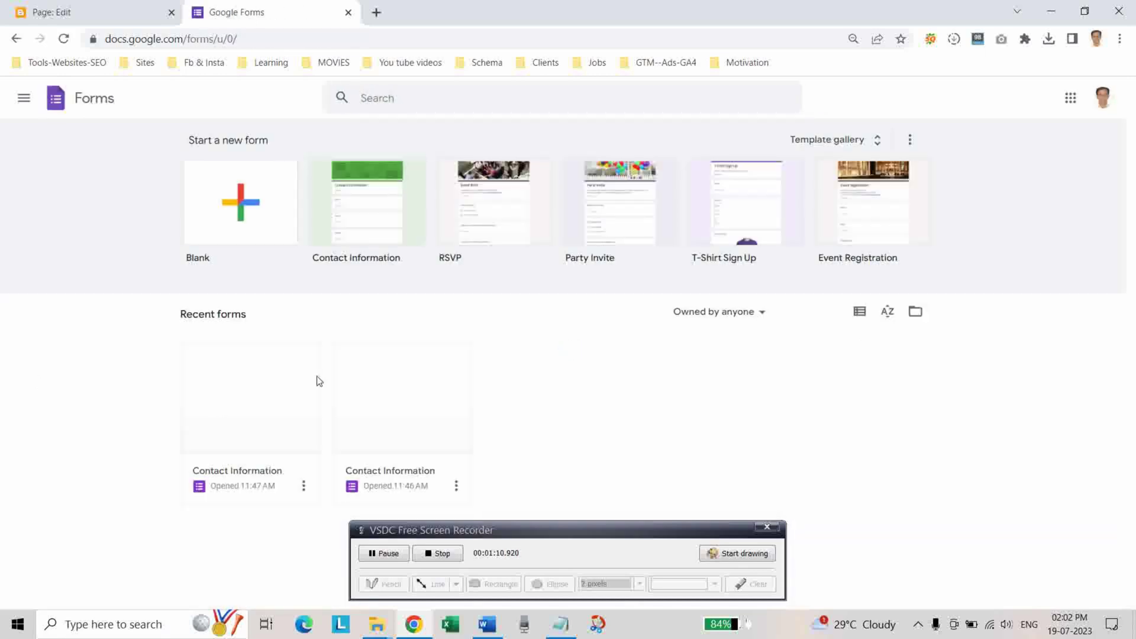
Start a form from the Contact Information template and delete its Phone number question.
left_click(343, 218)
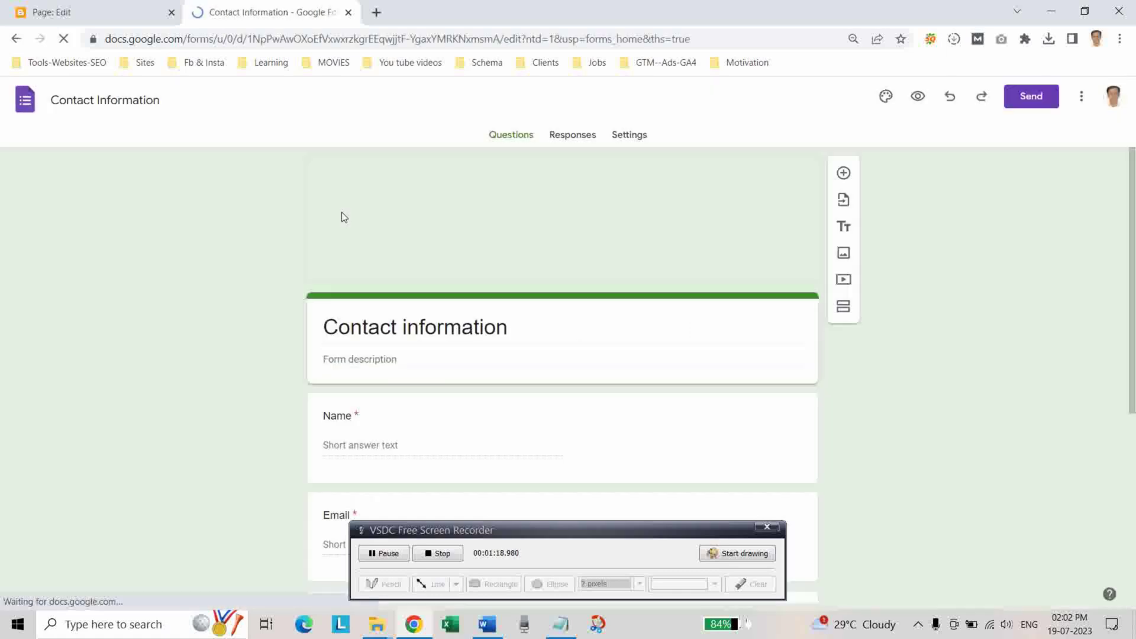
scroll(526, 256, "down", 5)
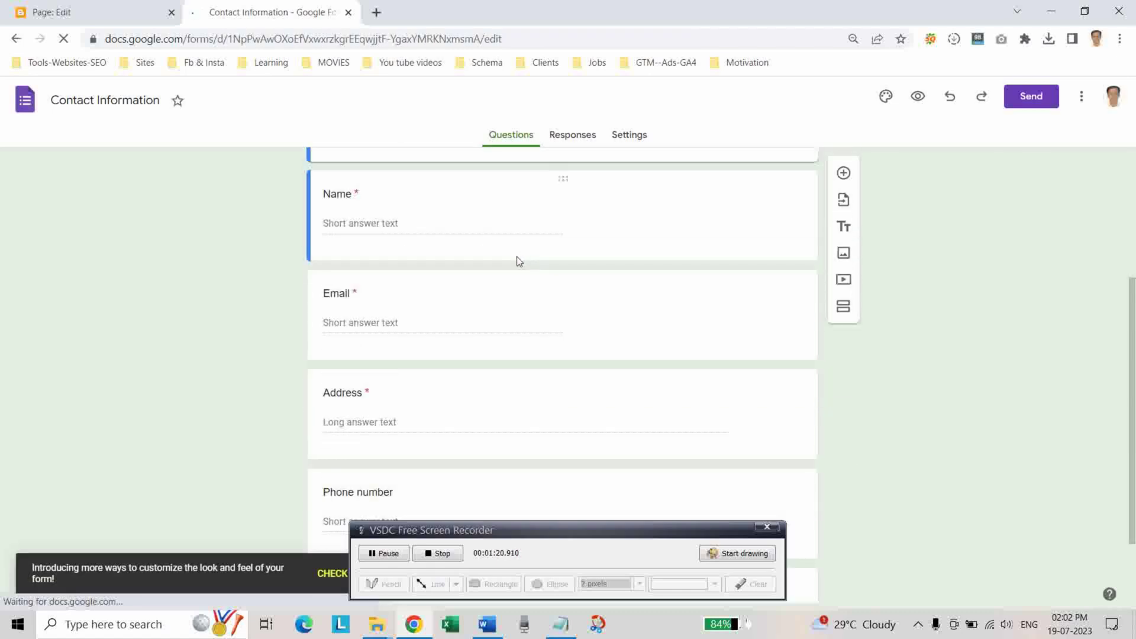
left_click(566, 382)
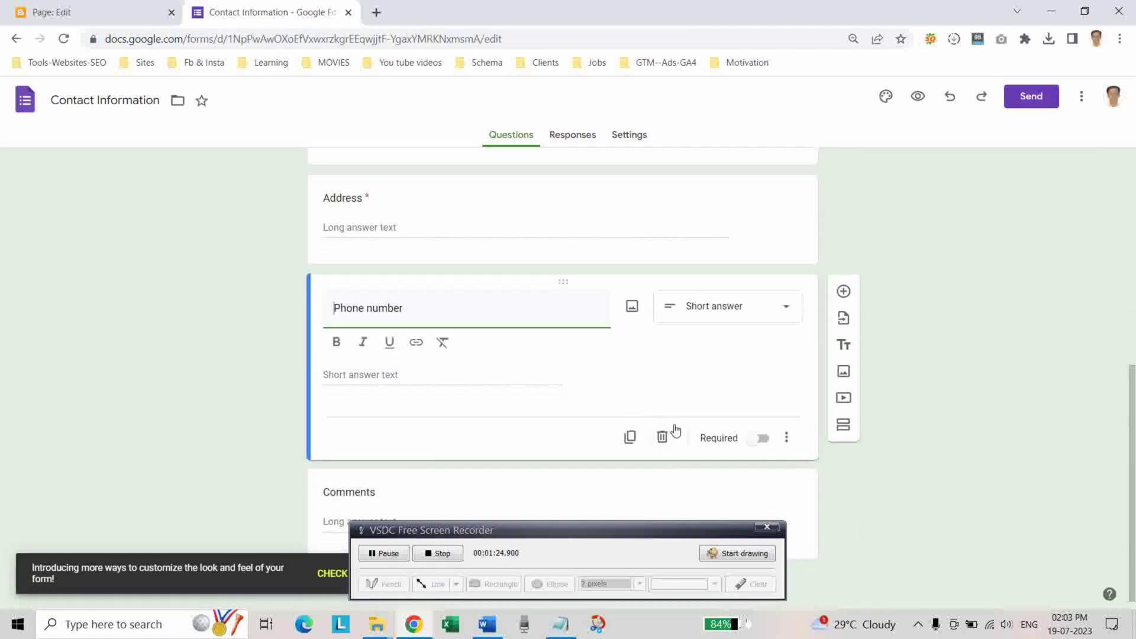
left_click(659, 438)
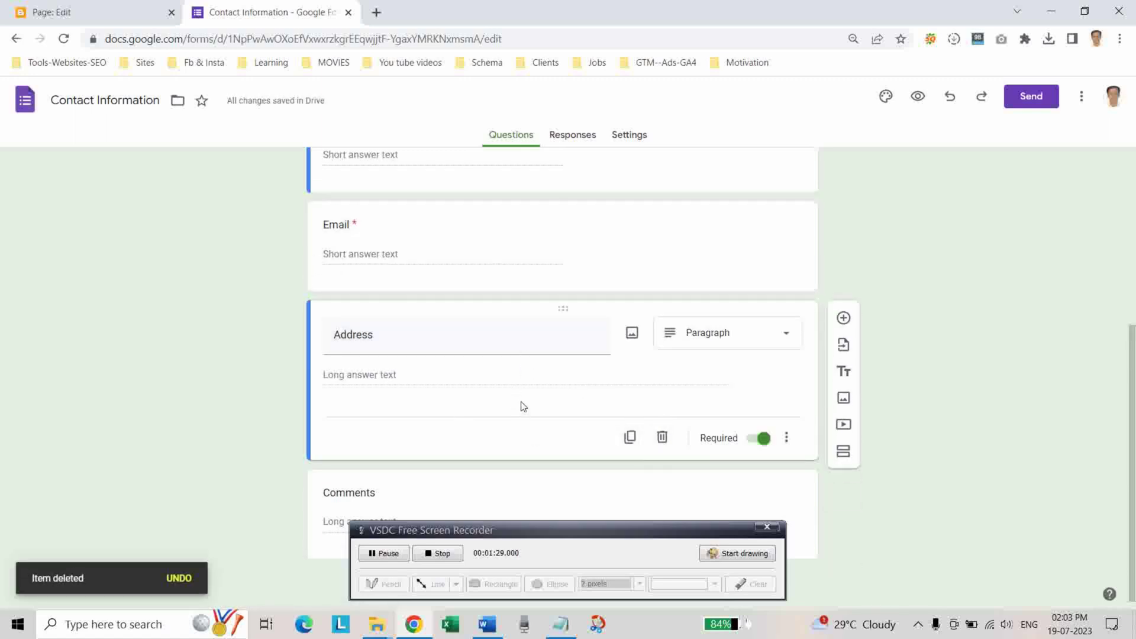
Delete the Comments question, leaving Name, Email and Address.
left_click_drag(526, 536, 276, 334)
left_click(562, 490)
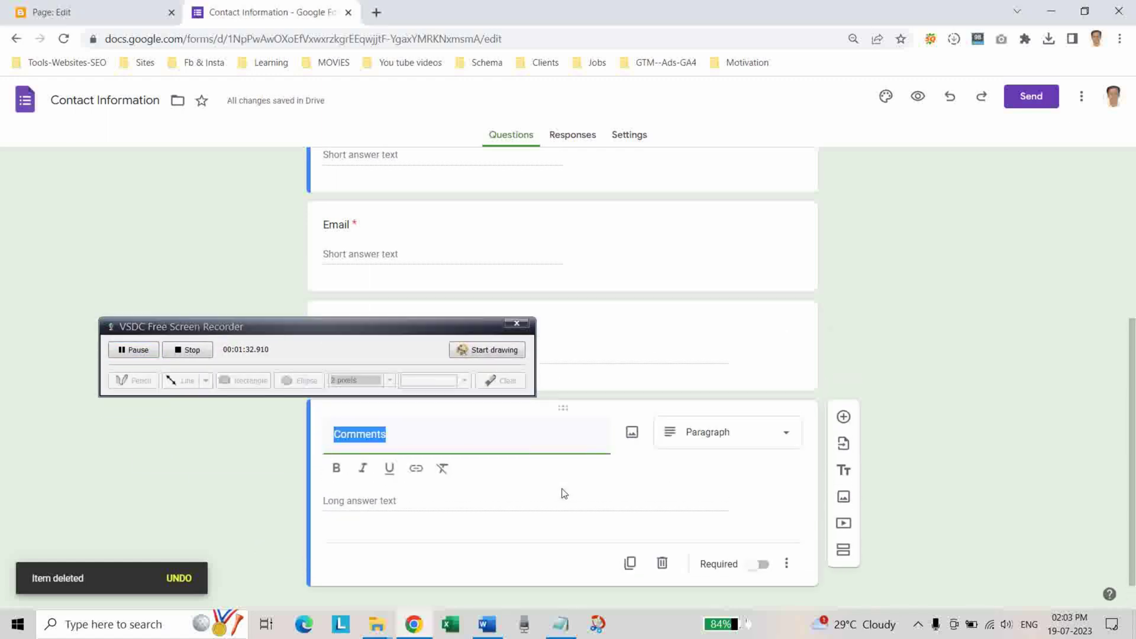
left_click(667, 566)
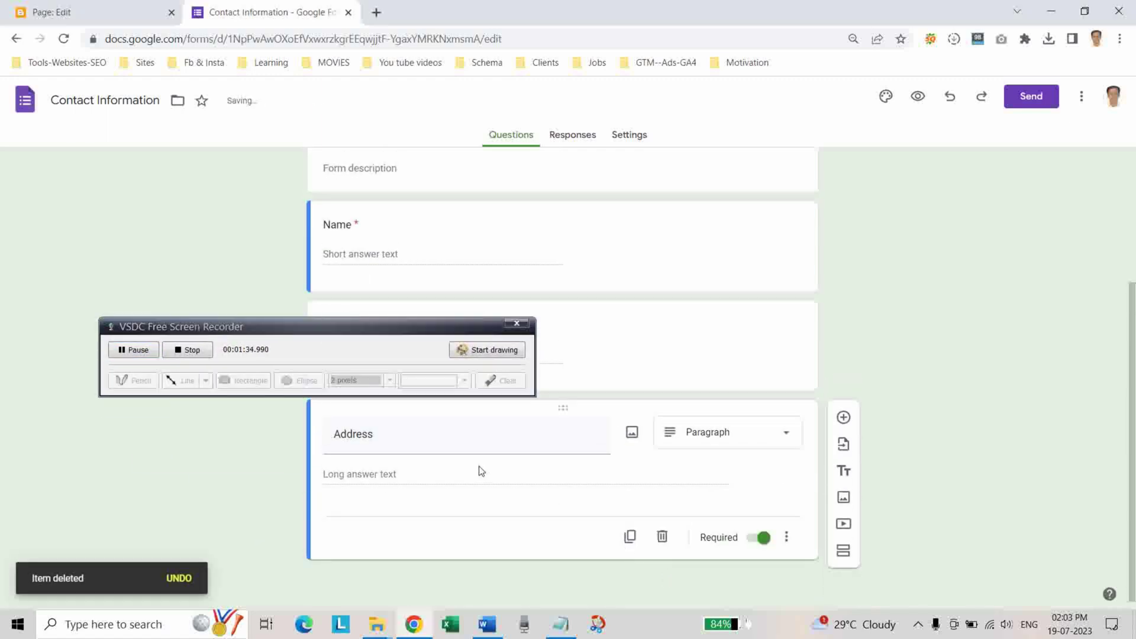
scroll(413, 490, "up", 3)
scroll(410, 492, "up", 1)
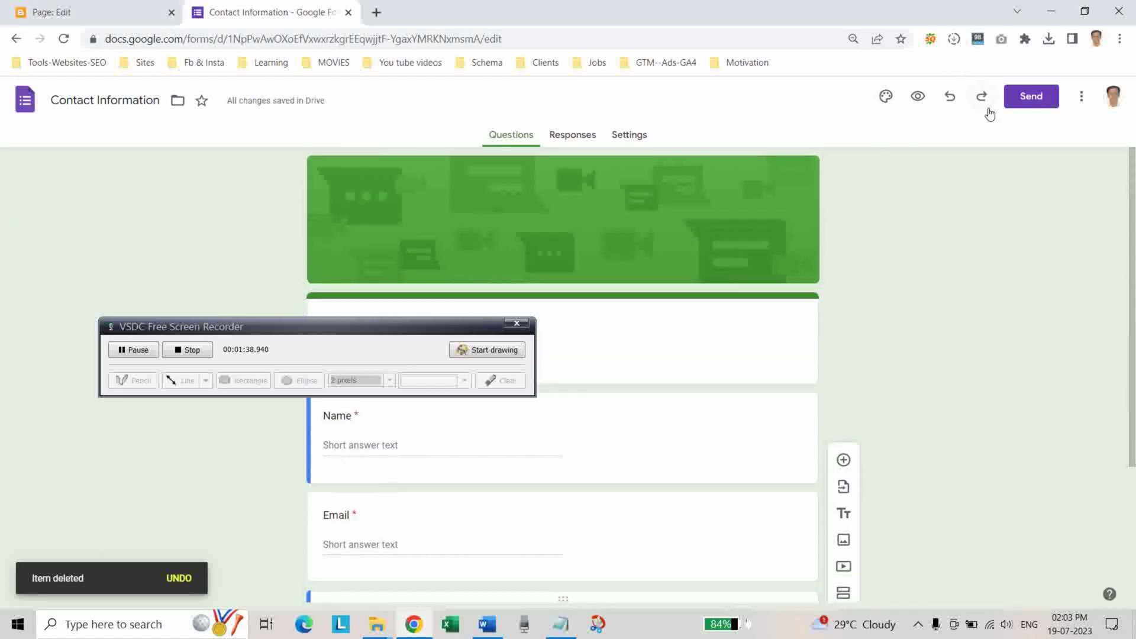
left_click(1031, 97)
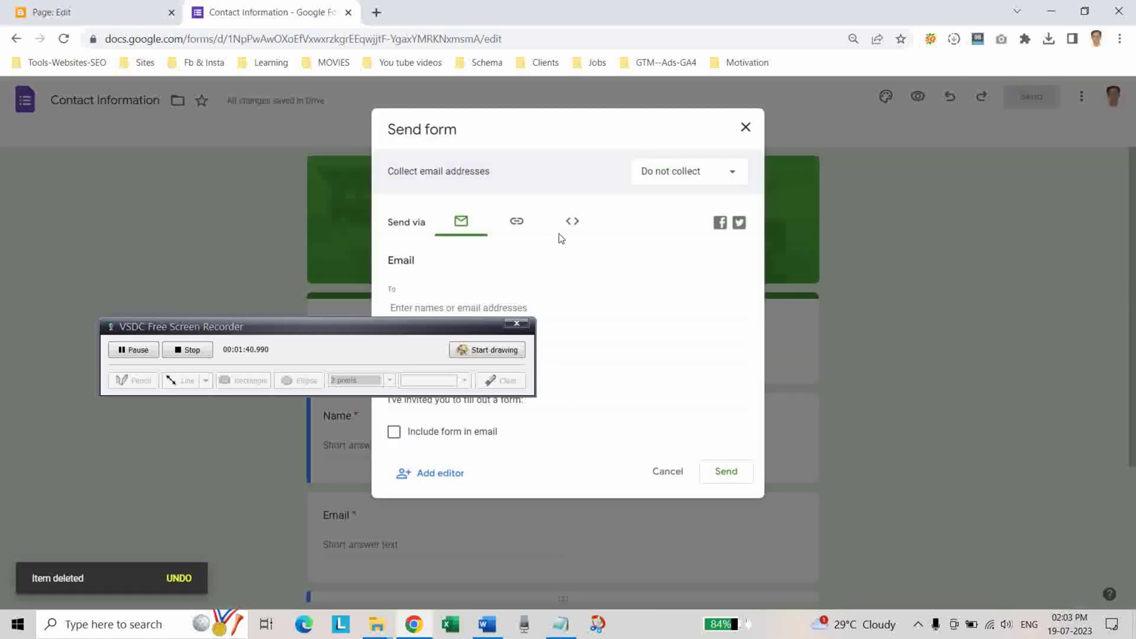
Copy the form's 640×688 iframe embed HTML and return to the Blogger page editor.
left_click_drag(450, 324, 638, 459)
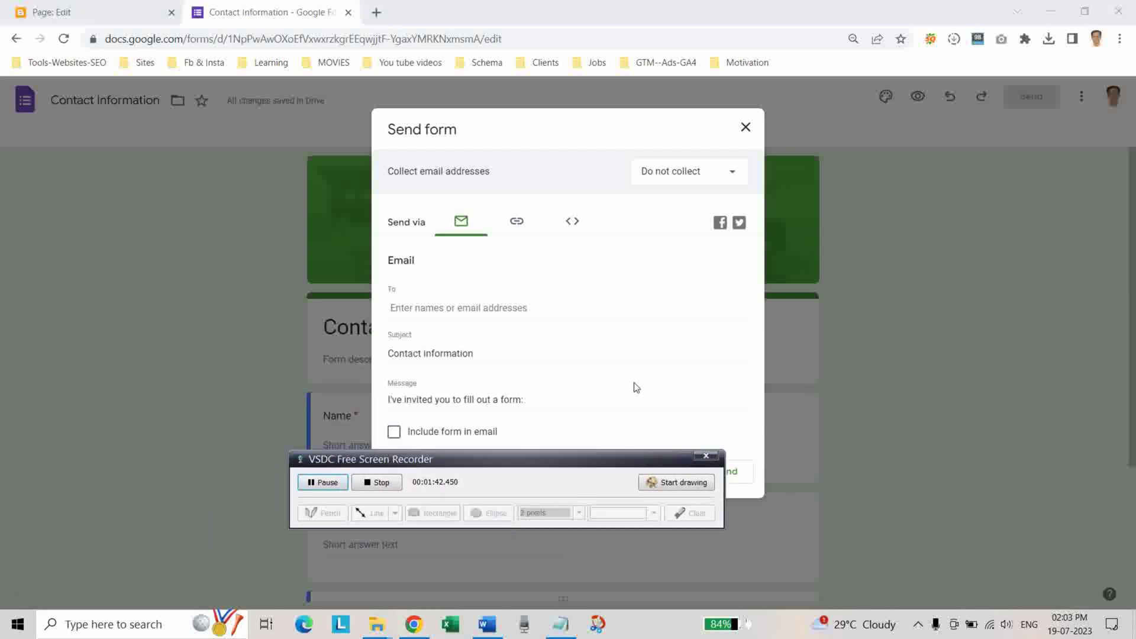
left_click(572, 222)
left_click(420, 289)
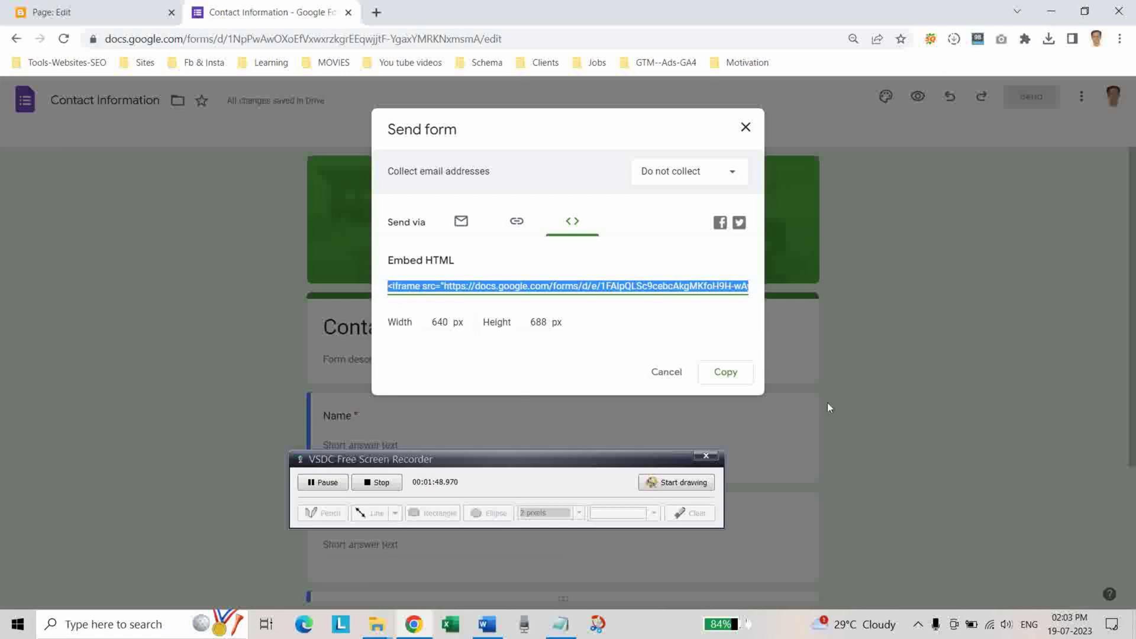
left_click(725, 372)
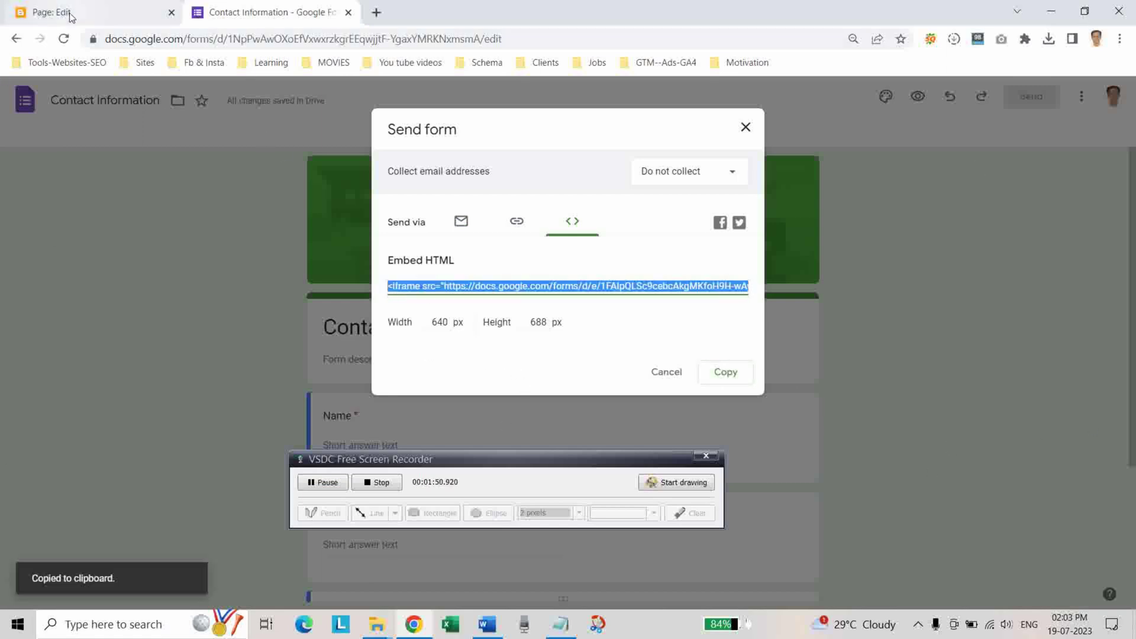
left_click(69, 13)
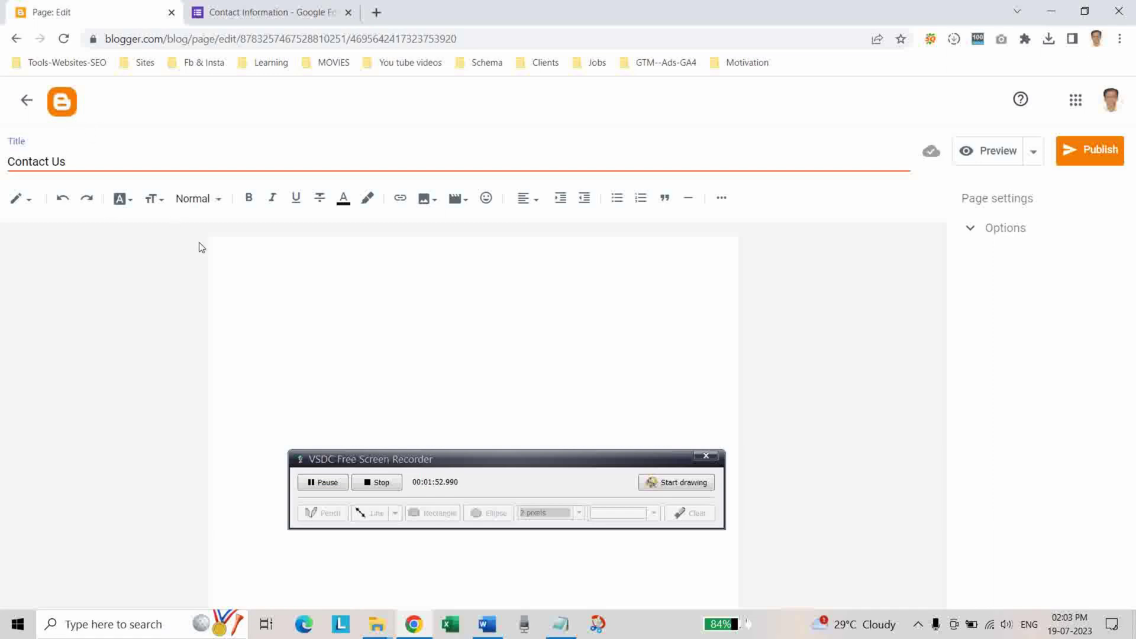
Paste the form's iframe code into the Contact Us body in HTML view and preview it.
left_click(232, 260)
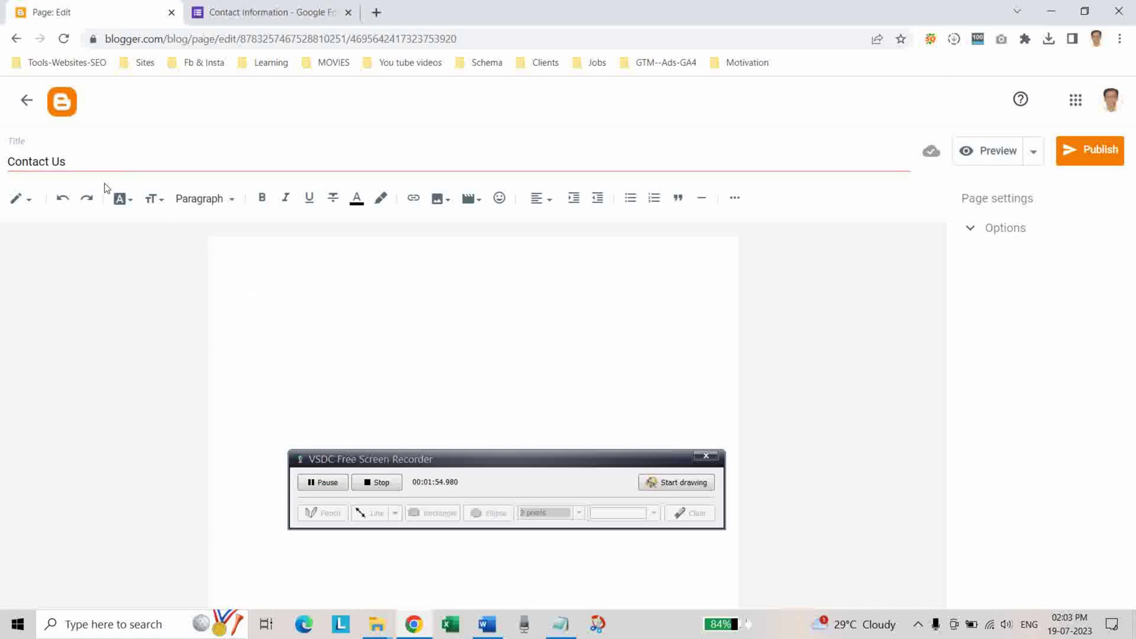
left_click(29, 206)
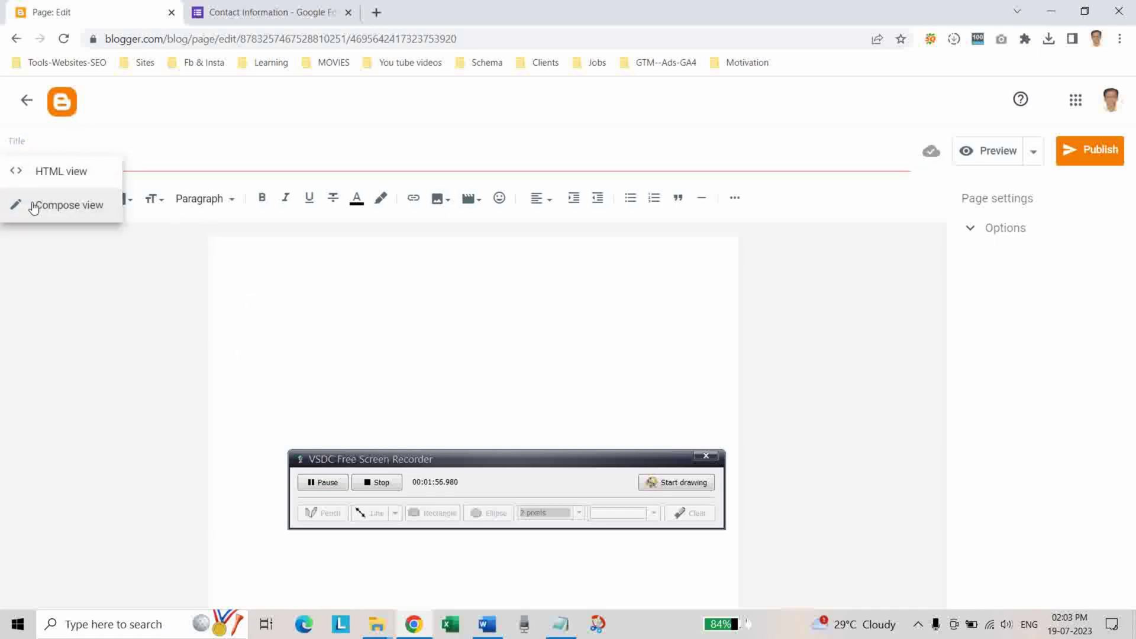
left_click(47, 181)
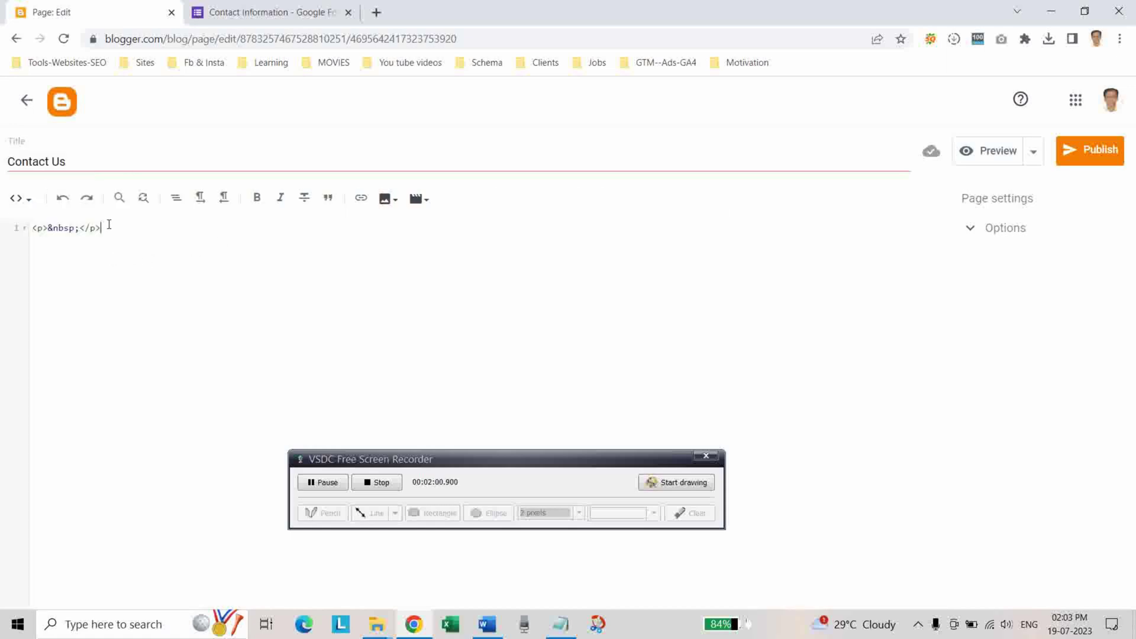
key("Return")
key("ctrl+v")
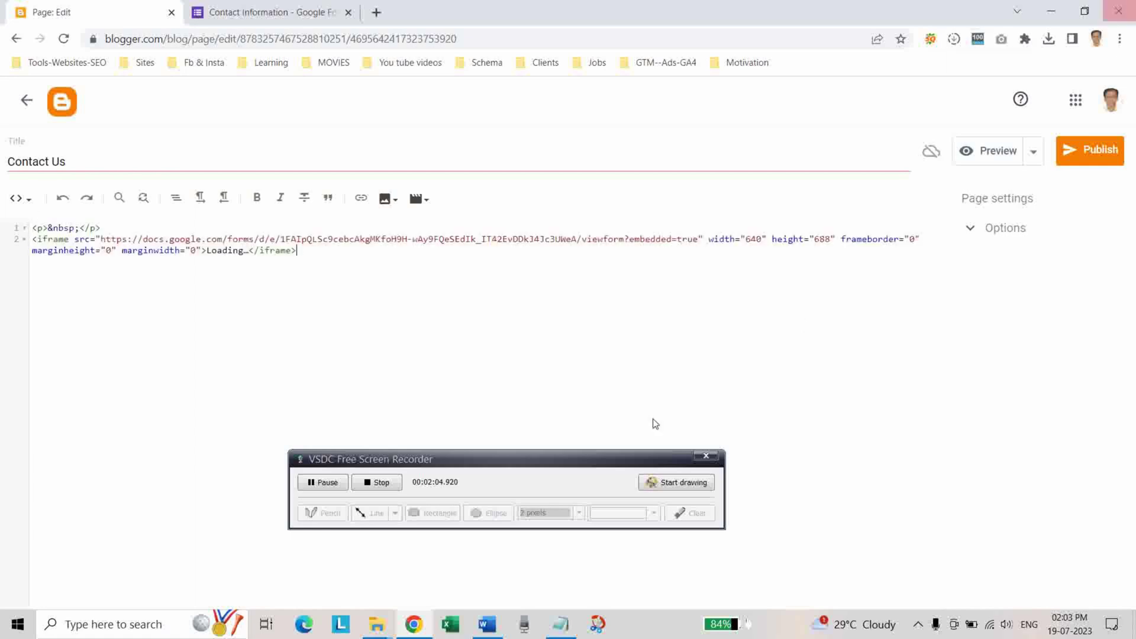
left_click(999, 153)
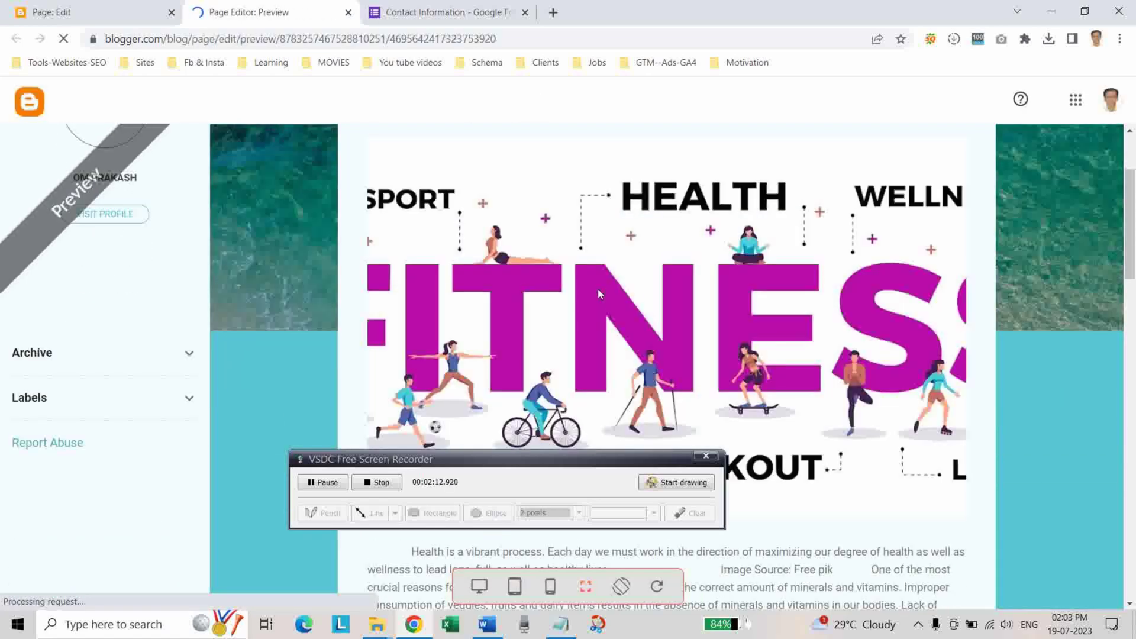
Review the preview, then publish and confirm the Contact Us page with its embedded form.
scroll(598, 289, "down", 10)
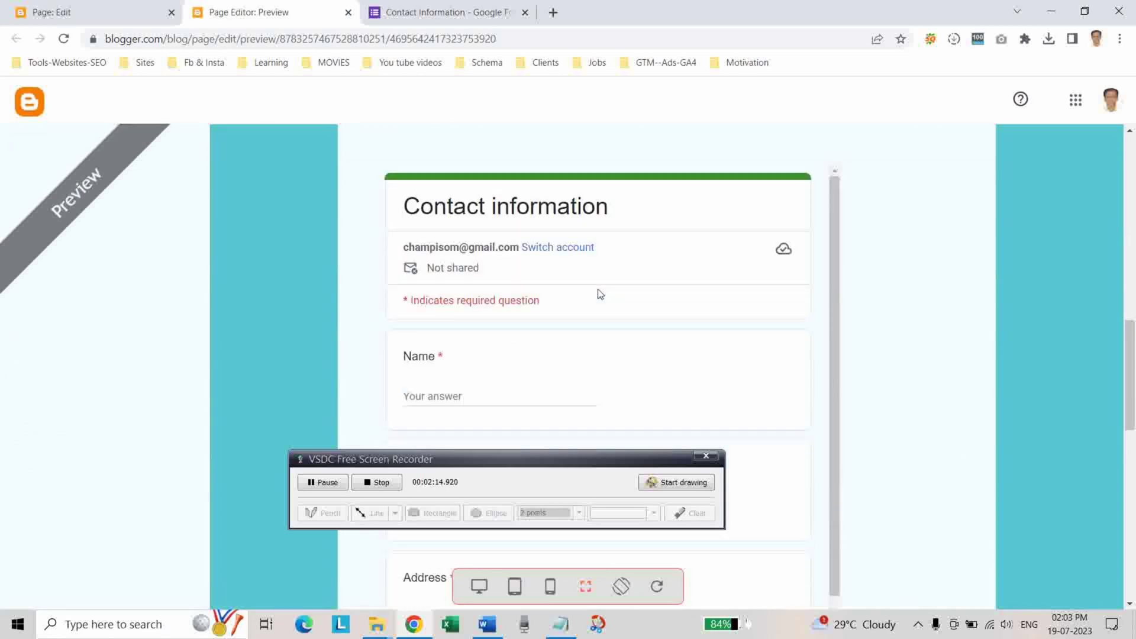
scroll(601, 294, "down", 3)
scroll(587, 363, "down", 2)
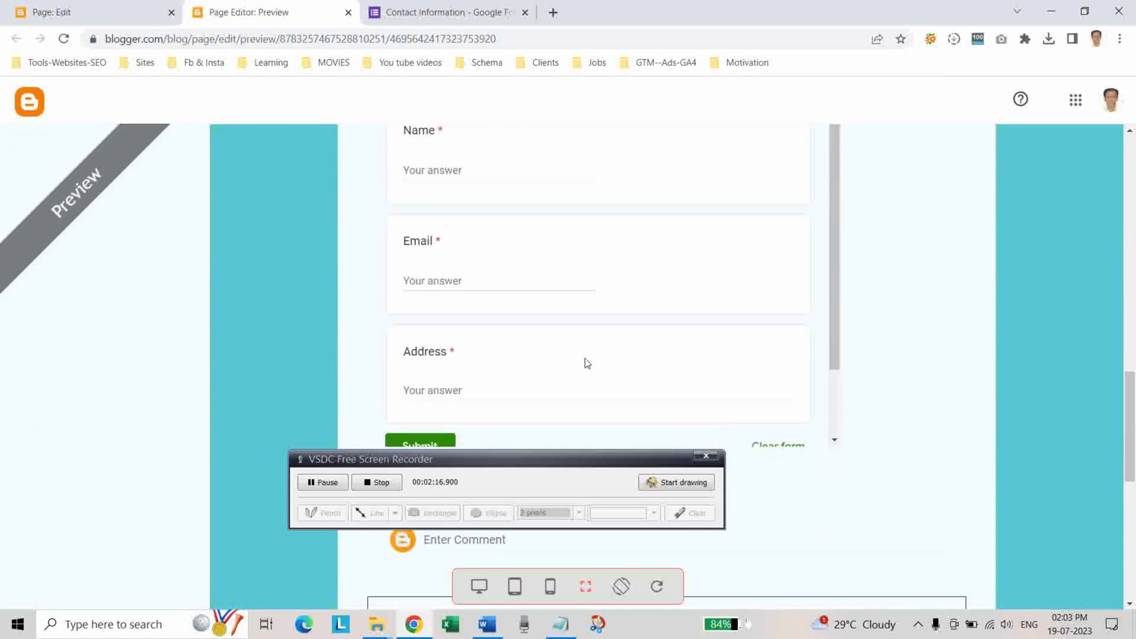
scroll(587, 363, "up", 2)
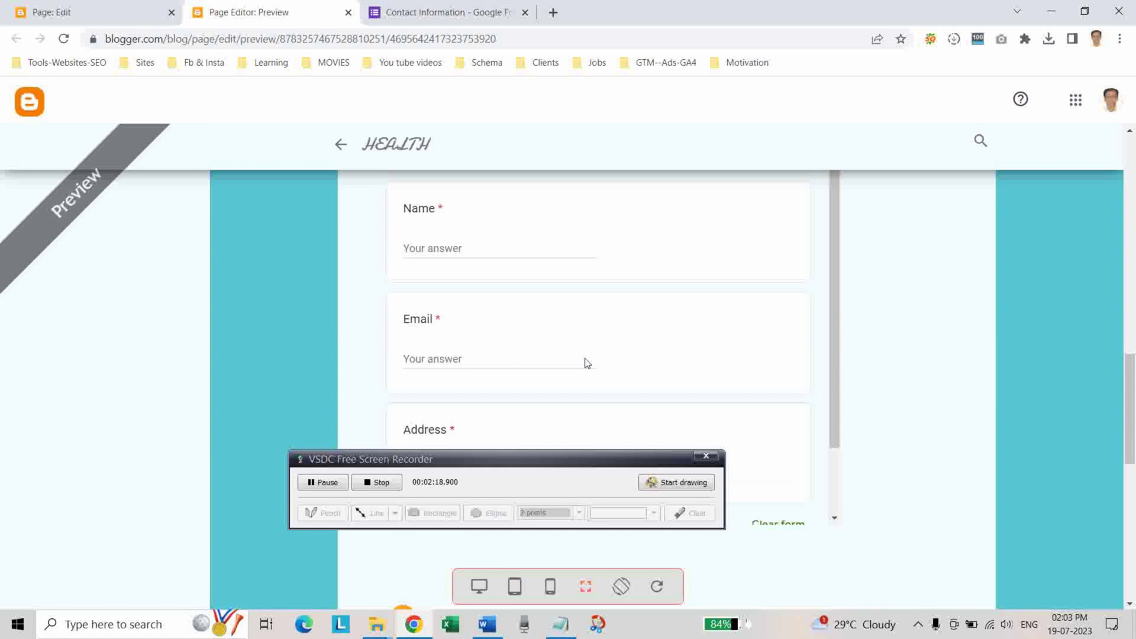
left_click(348, 13)
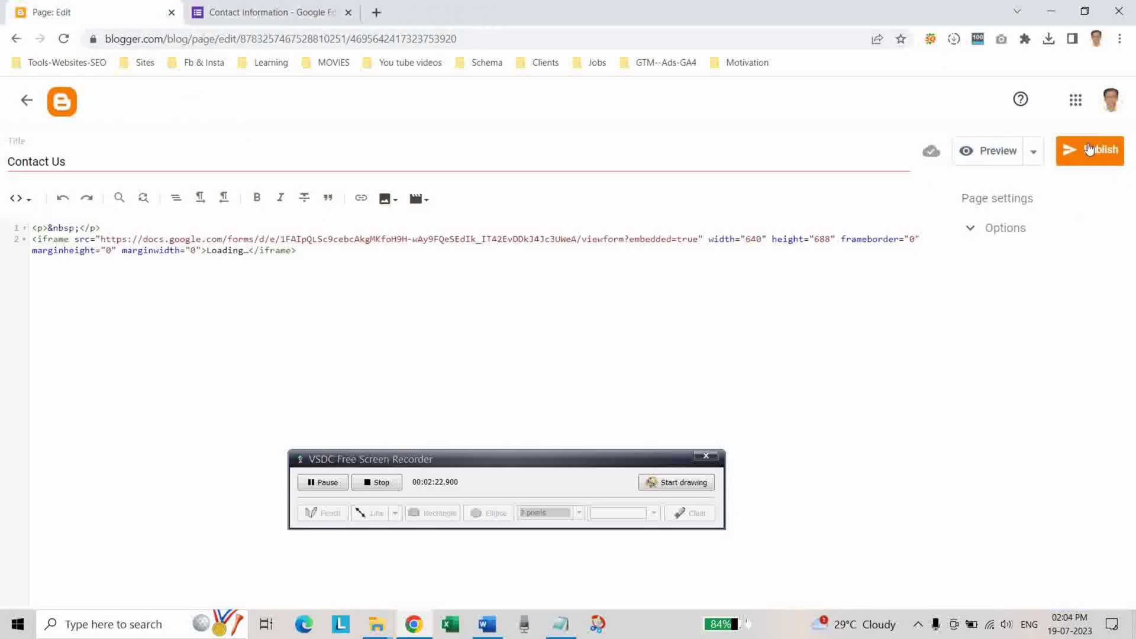
left_click(1089, 149)
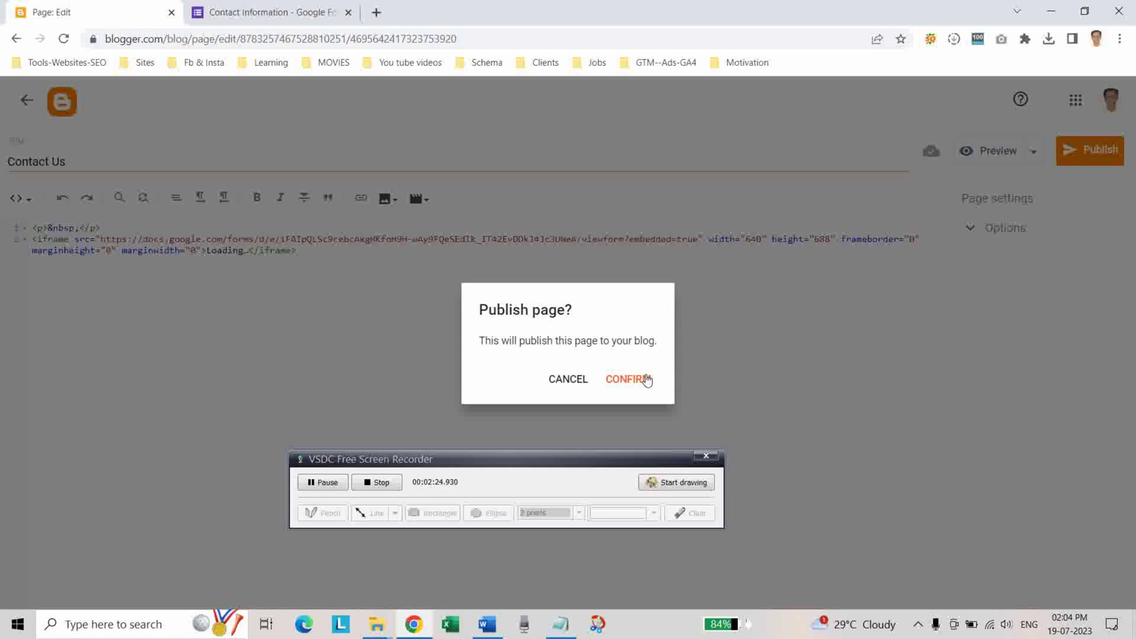
left_click(629, 379)
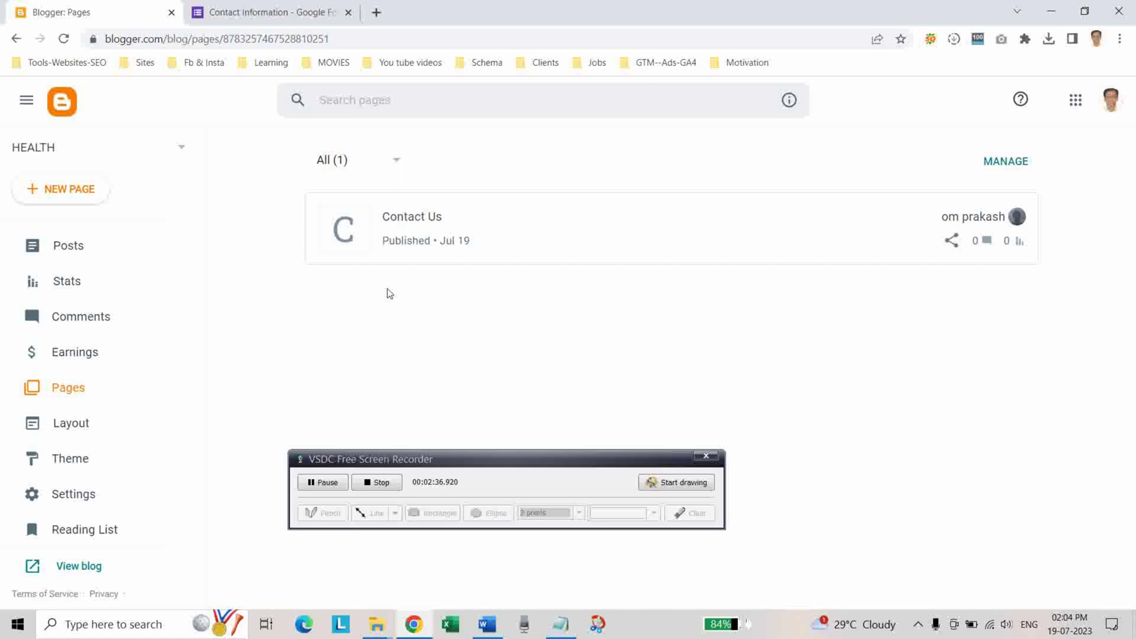
left_click(340, 14)
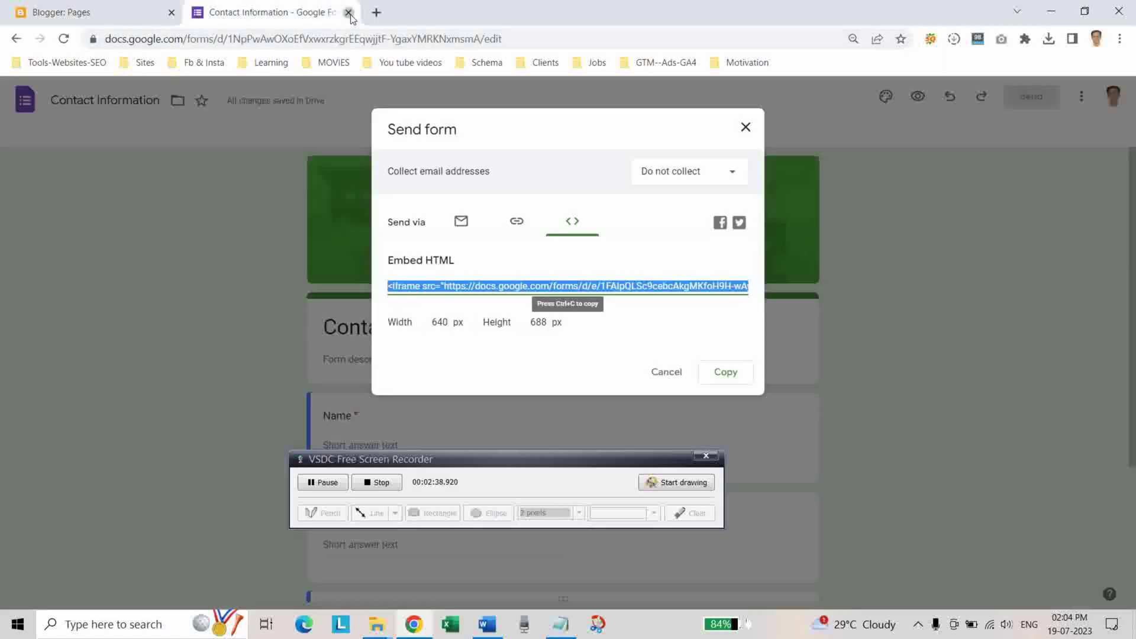
Search Google for 'free privacy policy generator' and open the FreePrivacyPolicy result in a new tab.
left_click(349, 13)
left_click(197, 12)
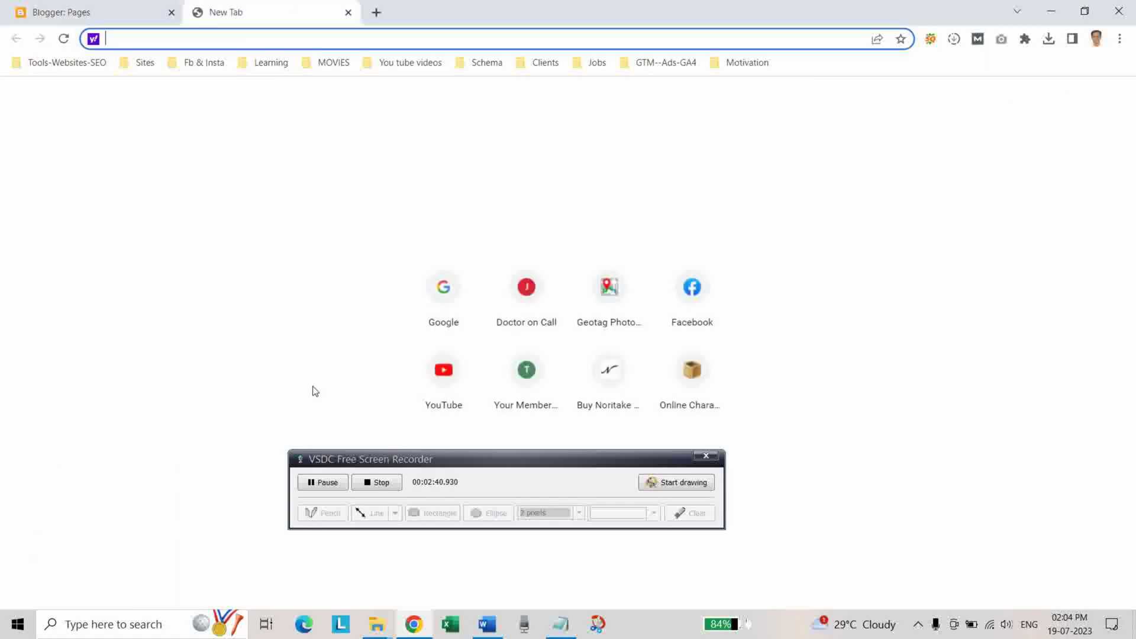
left_click(442, 311)
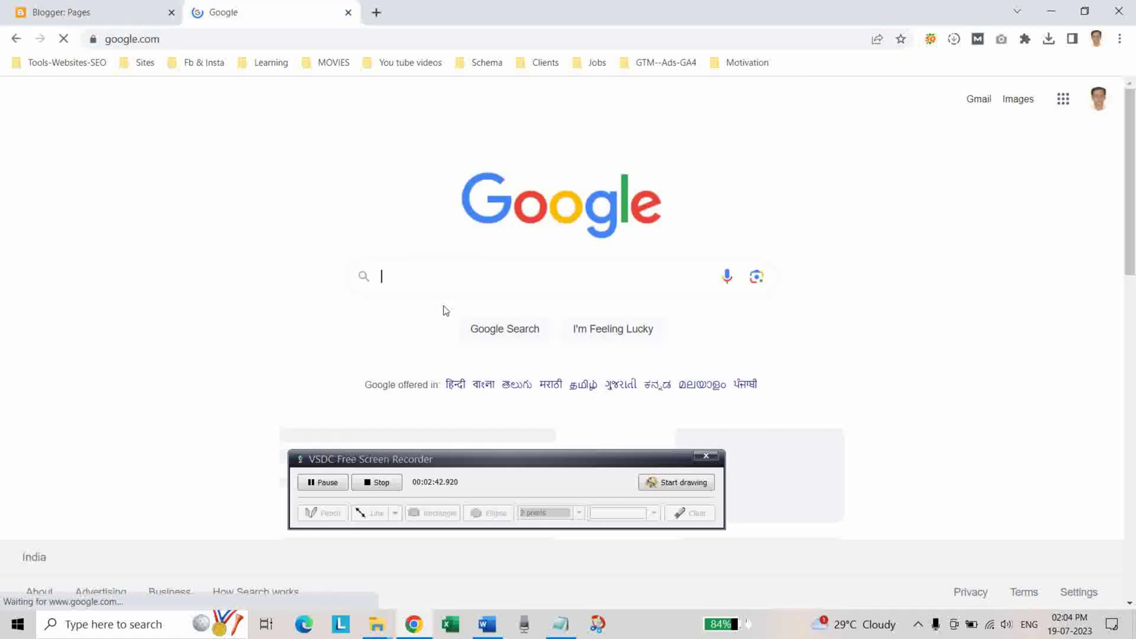
left_click(411, 278)
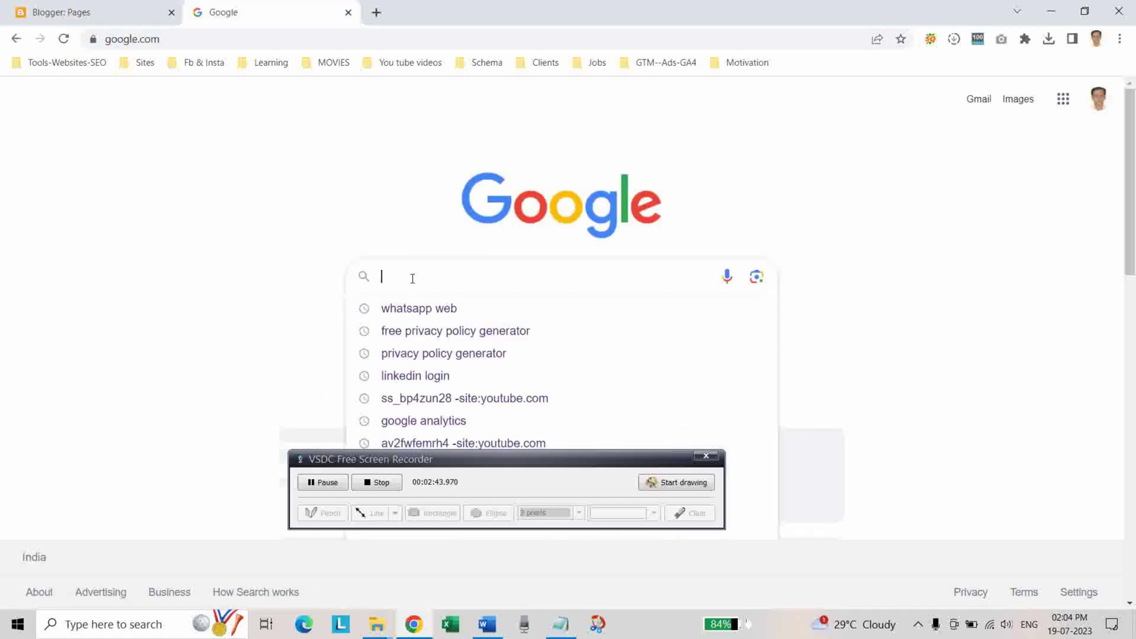
left_click(407, 341)
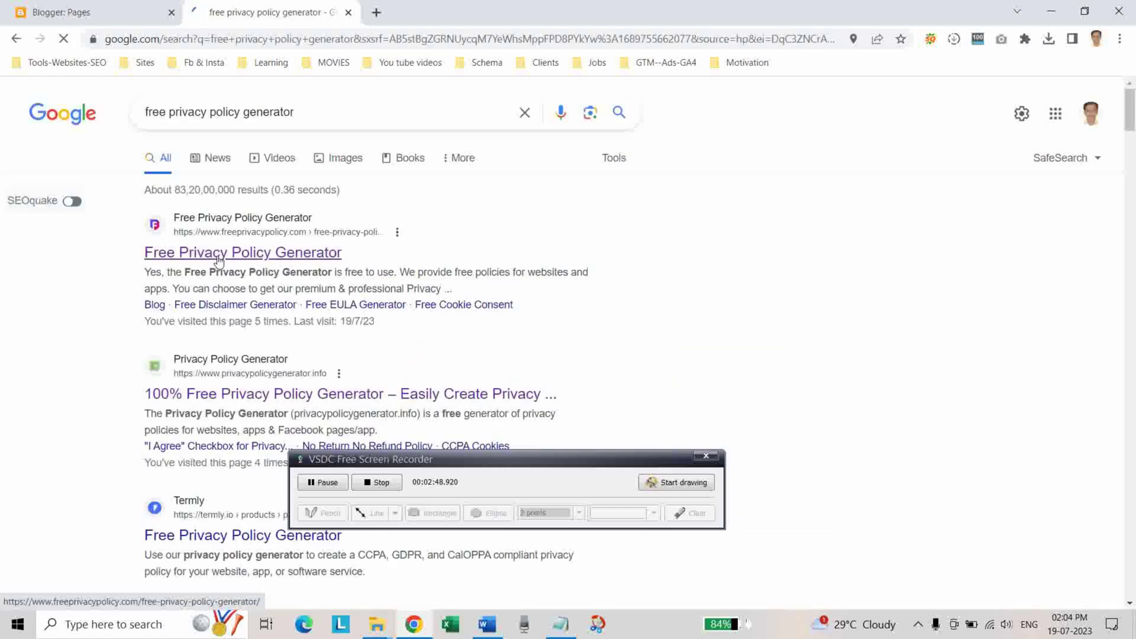
right_click(218, 261)
left_click(245, 265)
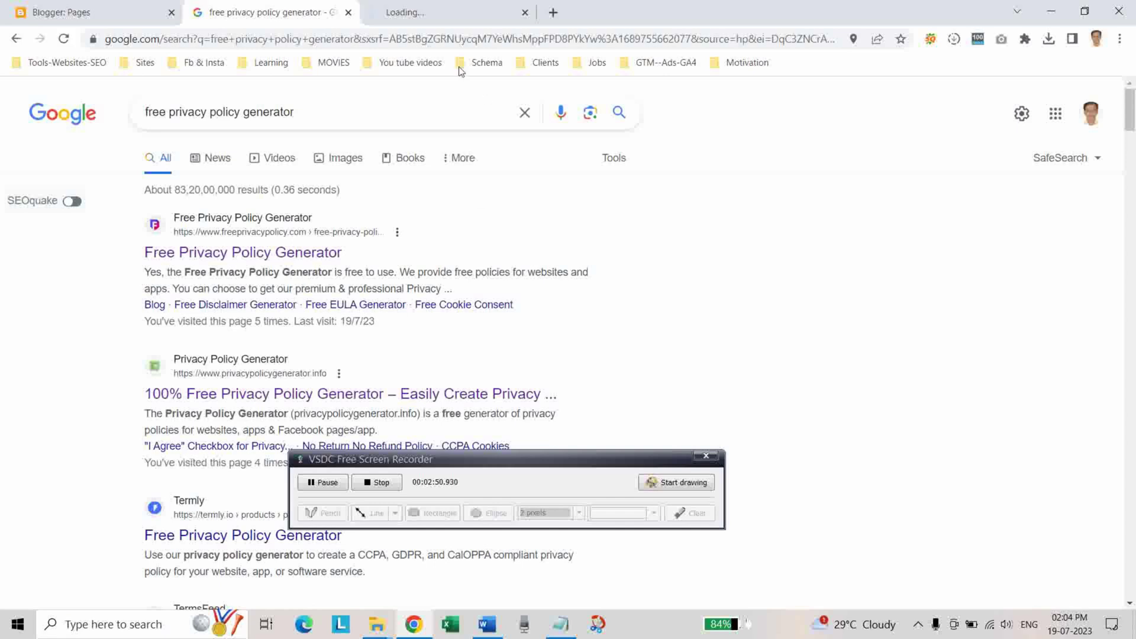
left_click(431, 12)
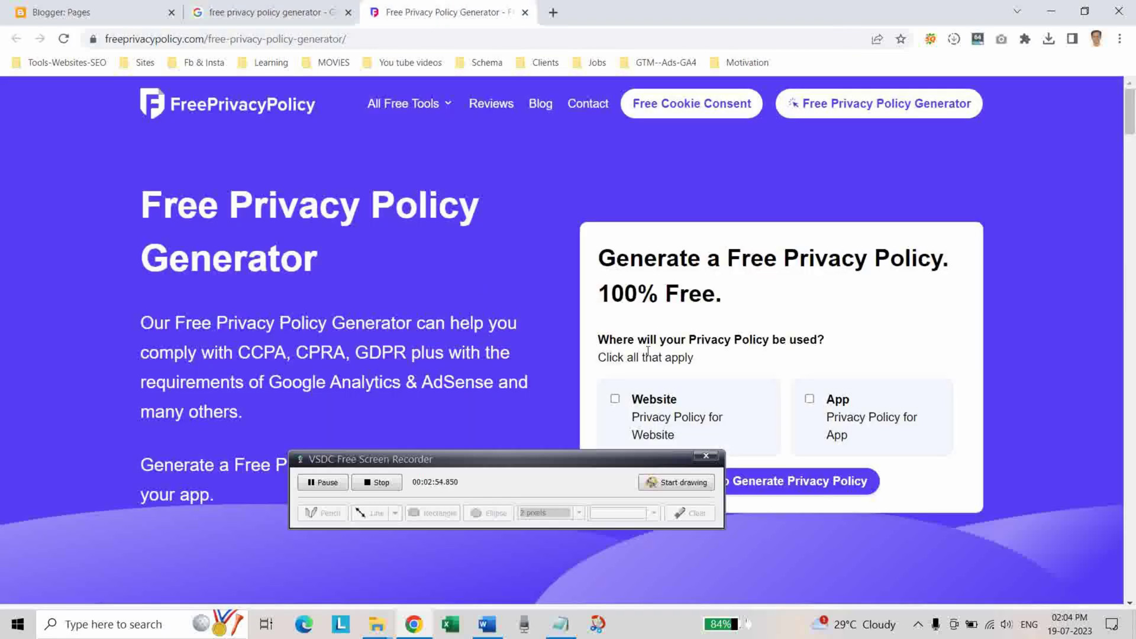
Continue to step 2 and paste the blog URL from Notepad as the website URL.
scroll(645, 338, "down", 3)
scroll(686, 314, "up", 1)
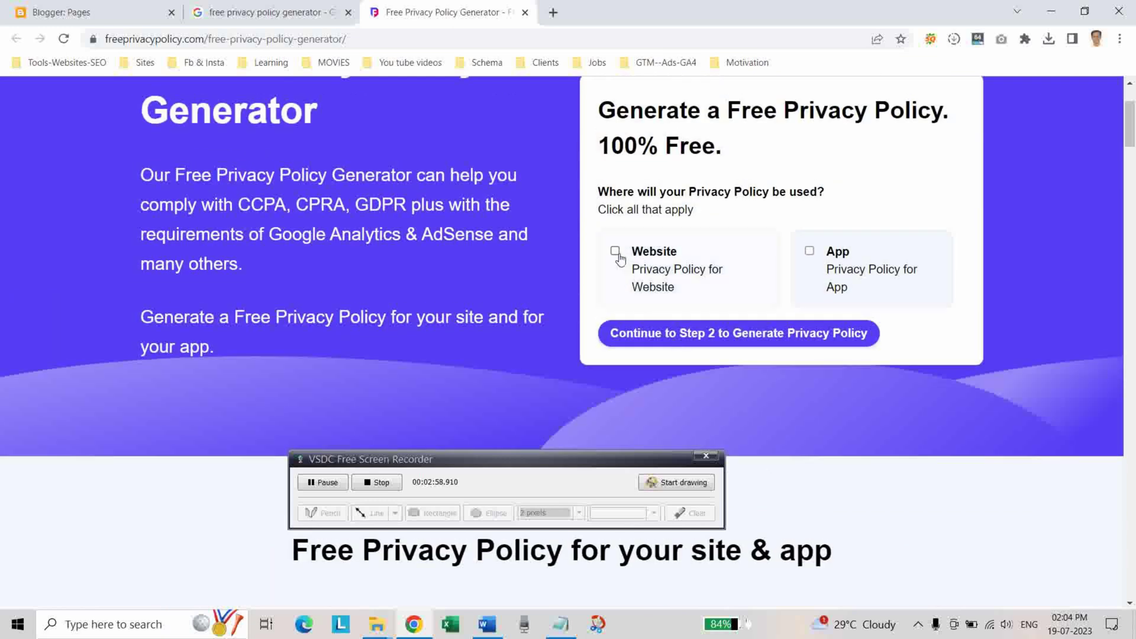
left_click(688, 336)
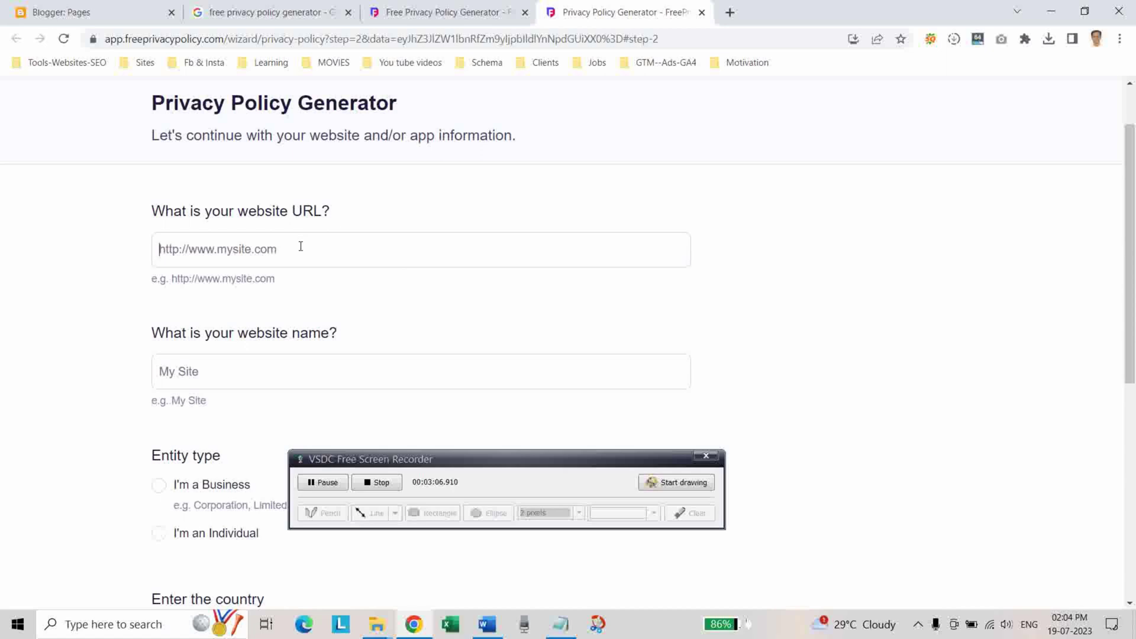
left_click(301, 246)
left_click(560, 626)
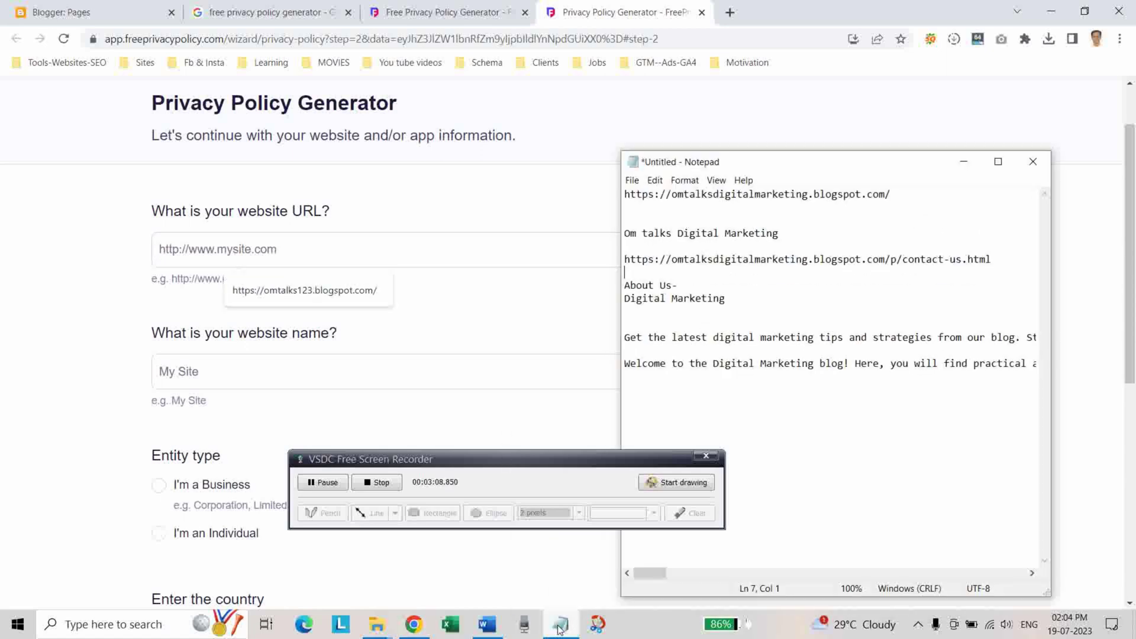
left_click(911, 169)
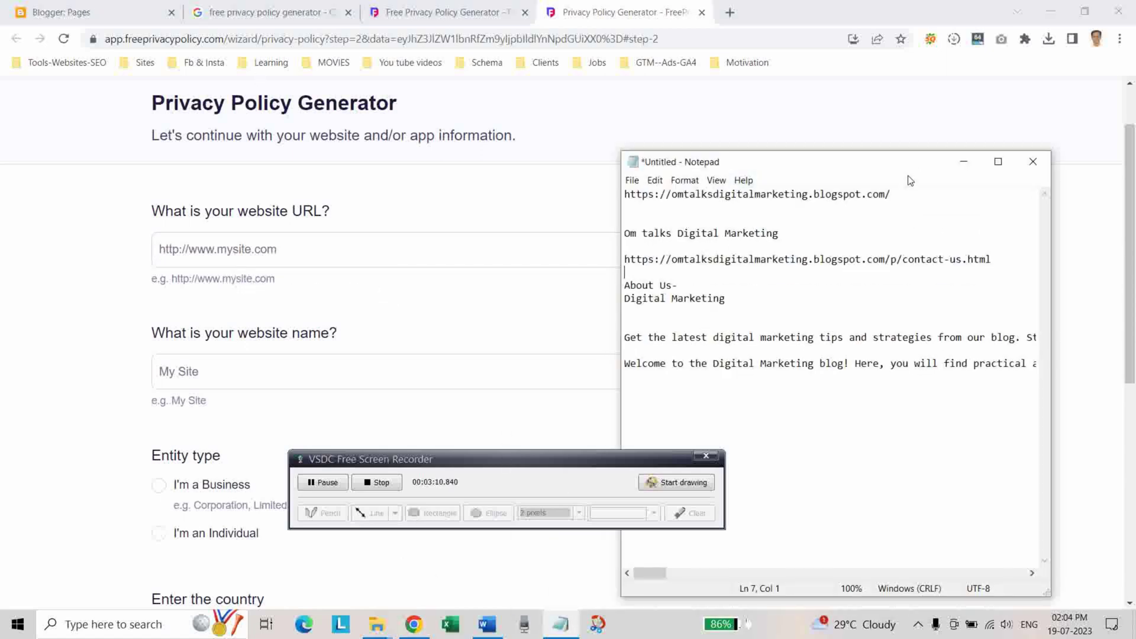
left_click(910, 194)
key("shift+Home")
key("ctrl+c")
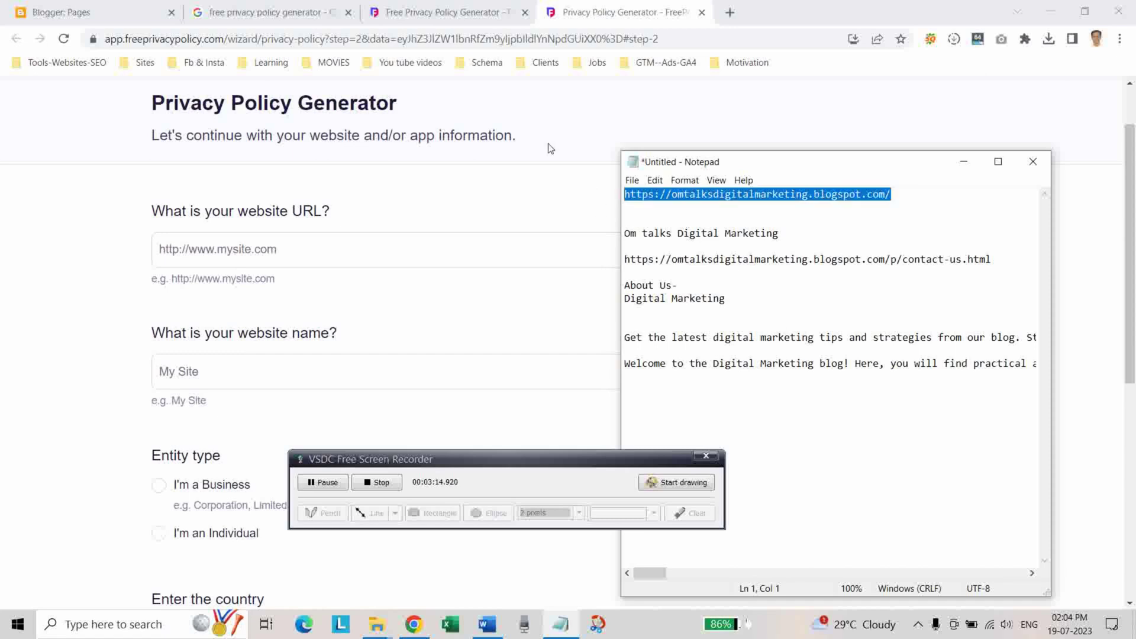
left_click(239, 245)
key("ctrl+v")
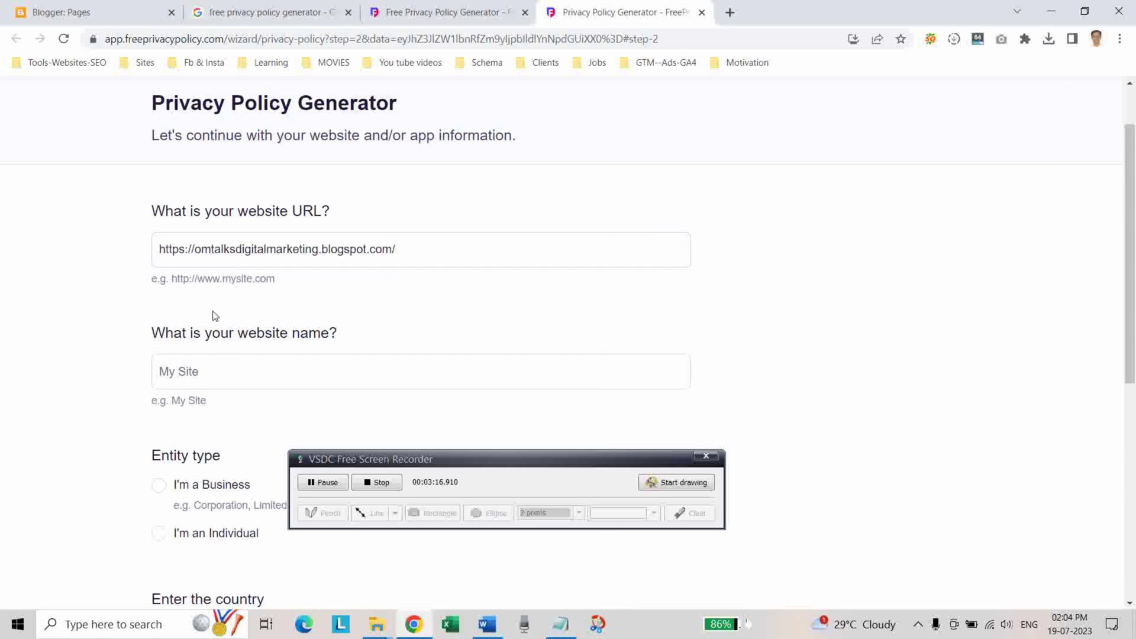
Enter the website name 'Om talks Digital Marketing' with a capital D.
left_click(227, 380)
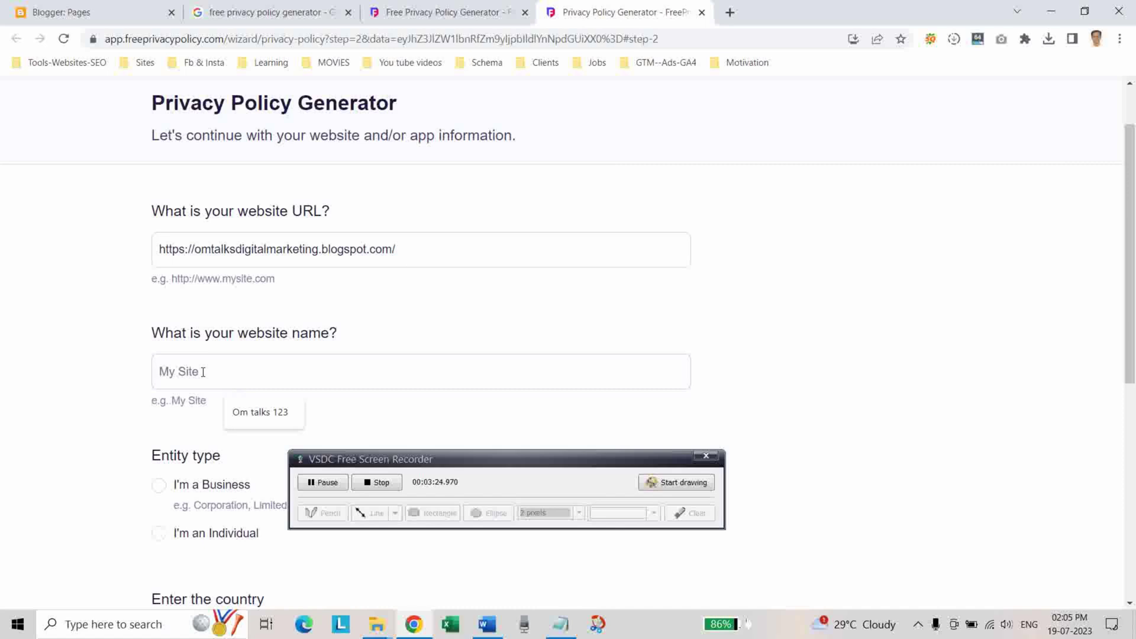
type("Om talks digital Marketing")
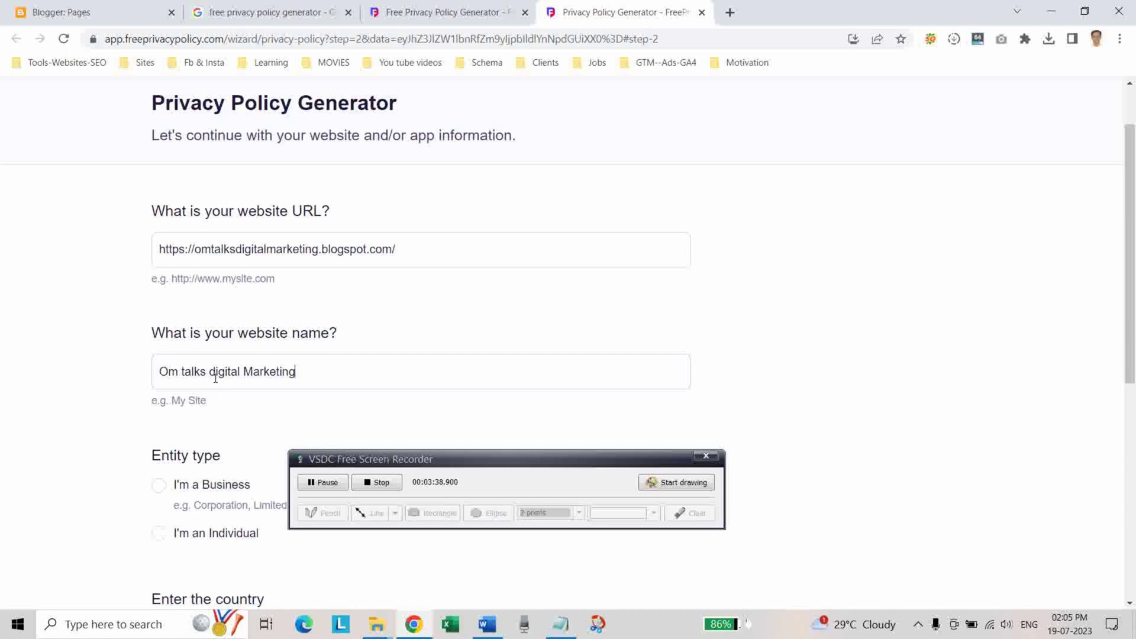
left_click(215, 378)
key("BackSpace")
type("D")
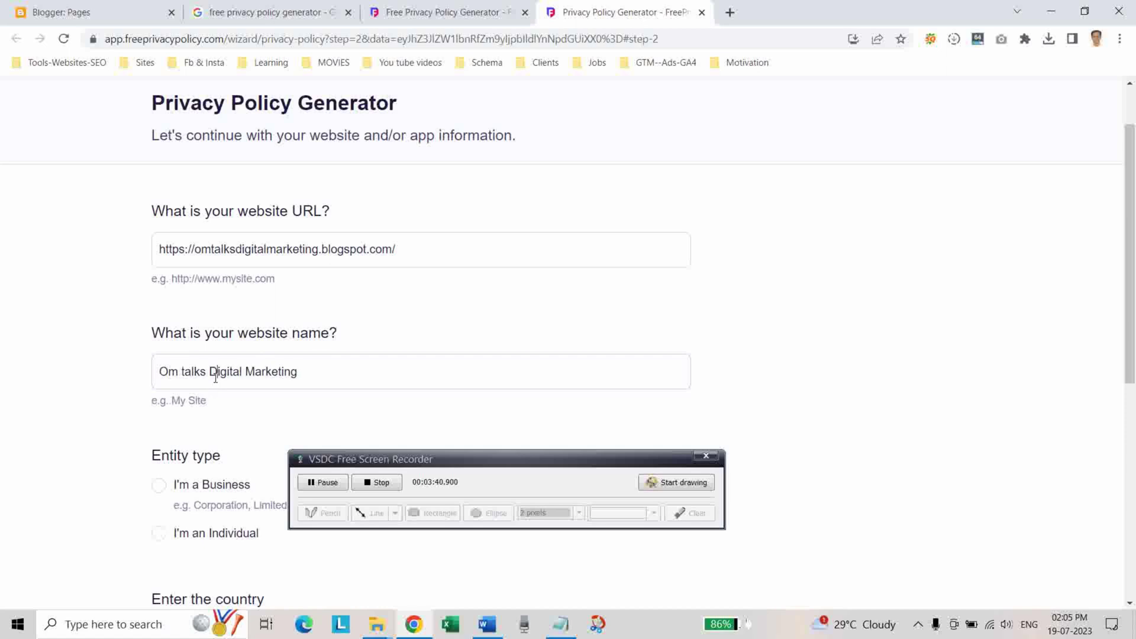
Choose Individual, India and Andhra Pradesh, then advance to step 3.
scroll(224, 363, "down", 2)
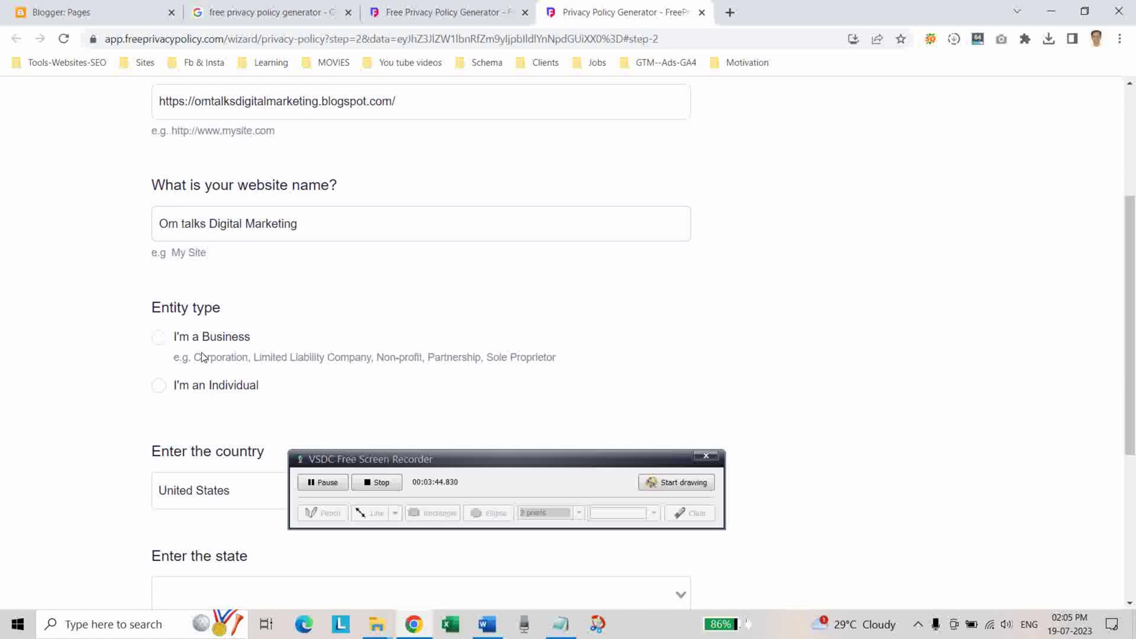
left_click(164, 390)
scroll(393, 367, "down", 3)
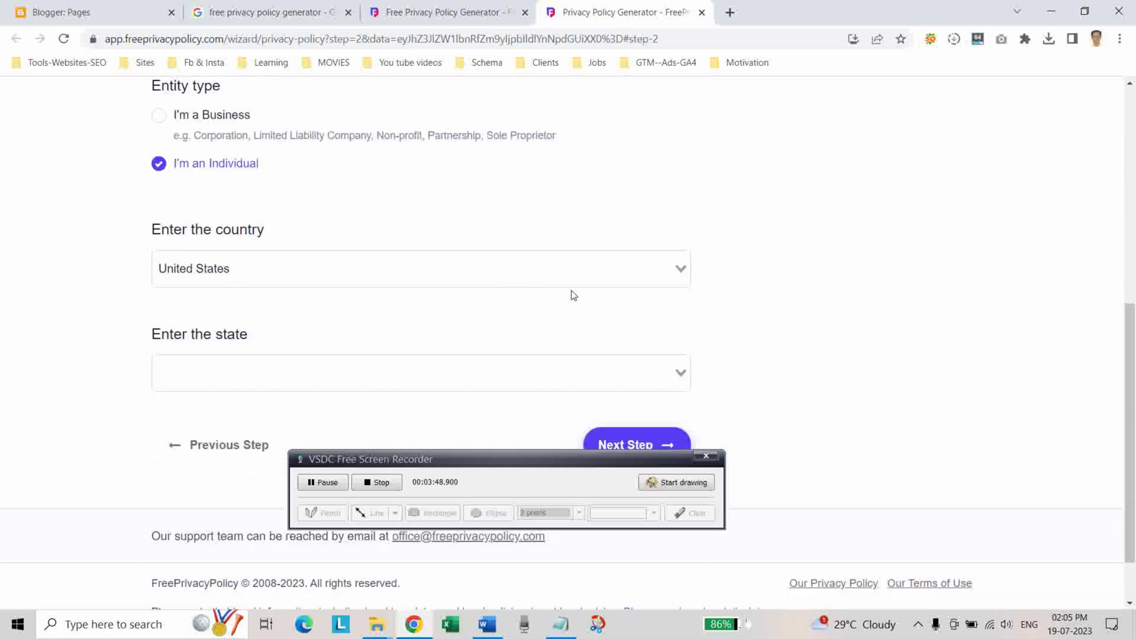
left_click(597, 272)
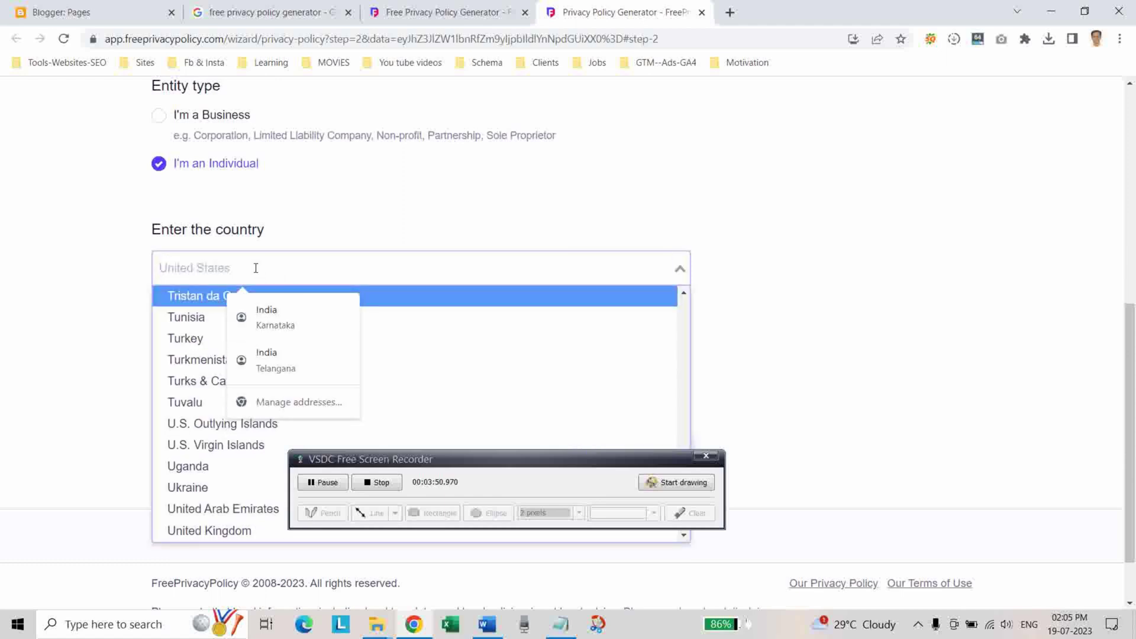
type("ind")
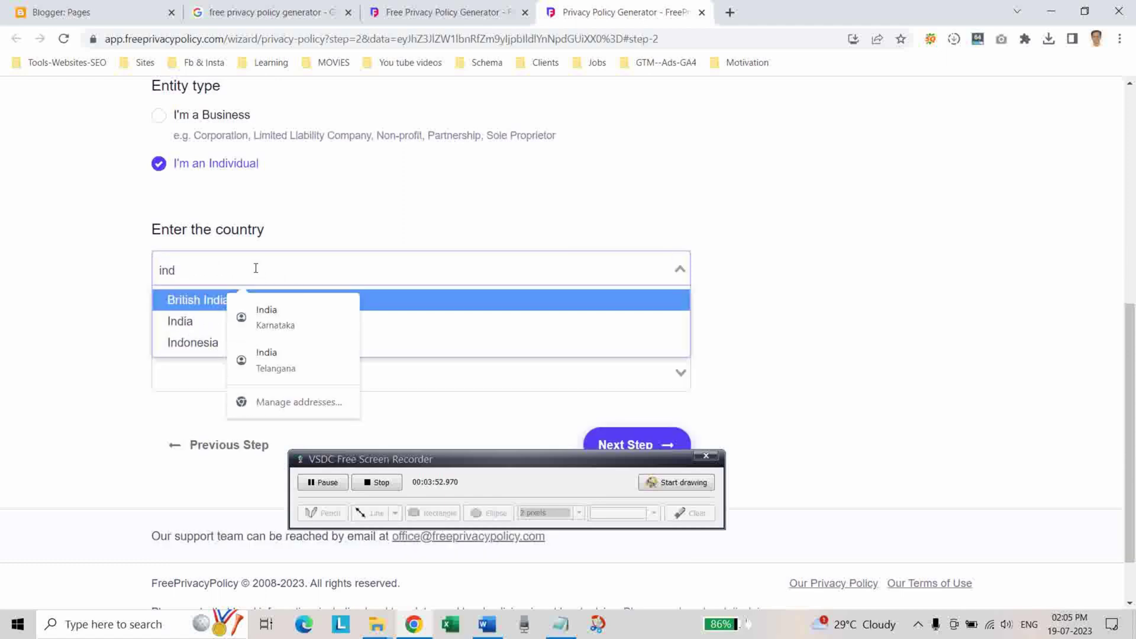
left_click(203, 321)
left_click(245, 370)
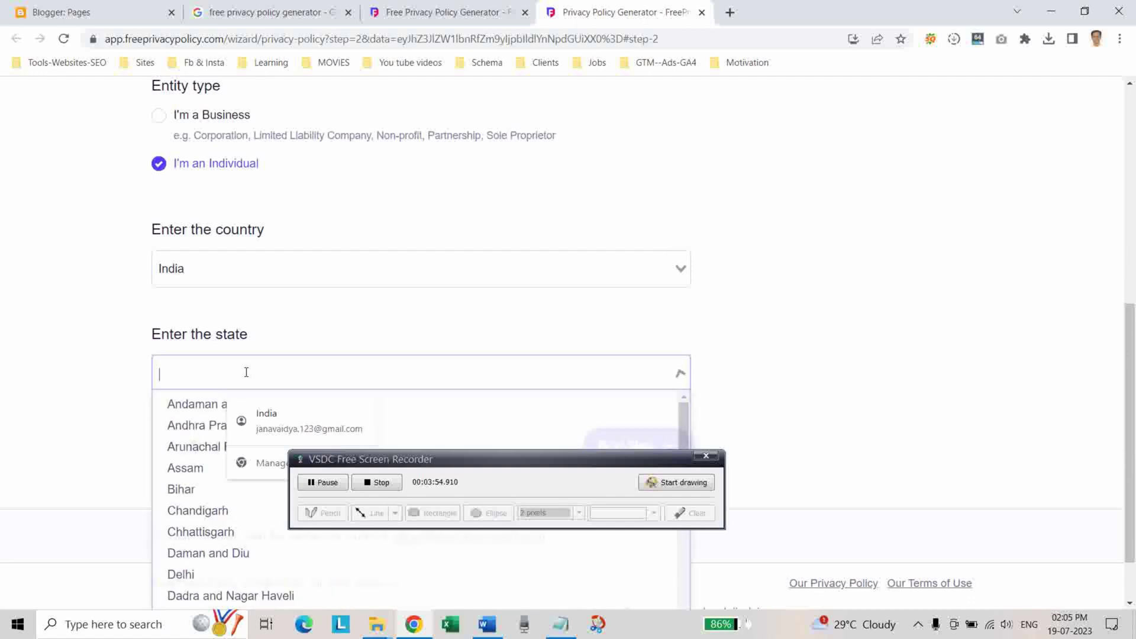
left_click(212, 422)
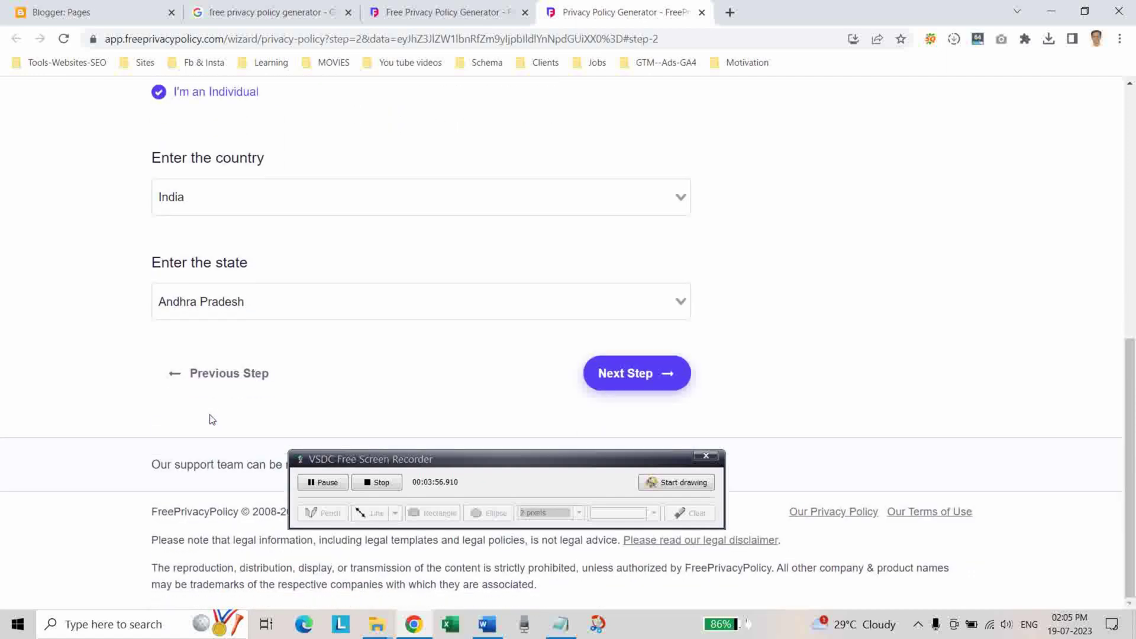
left_click(625, 389)
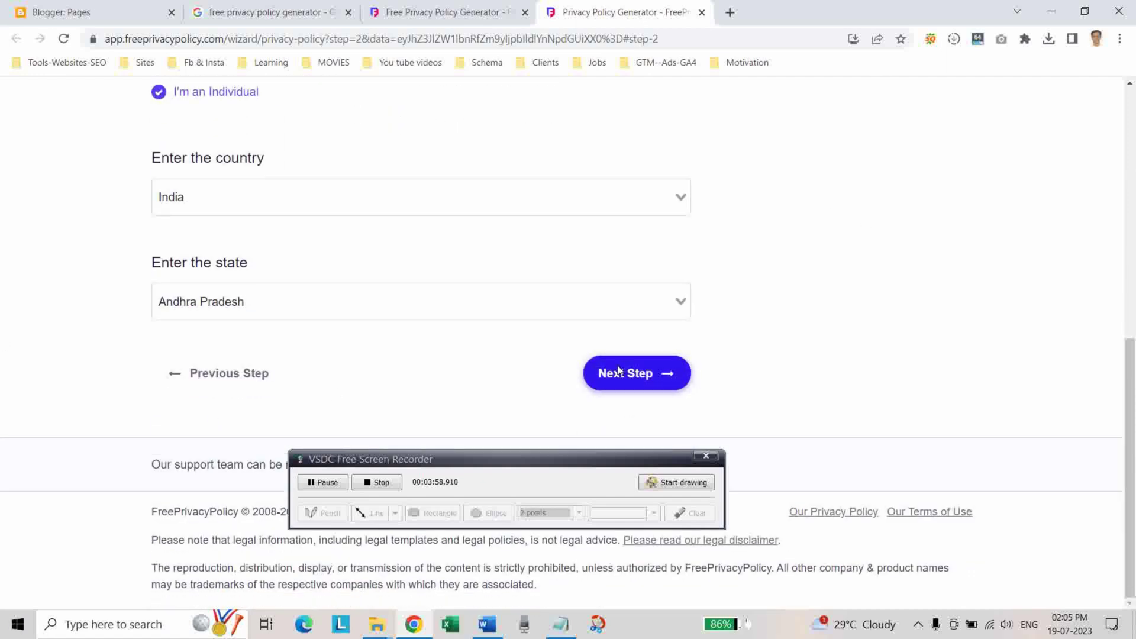
Mark email, first and last name, and postal address as collected, then go to step 4.
scroll(620, 371, "down", 2)
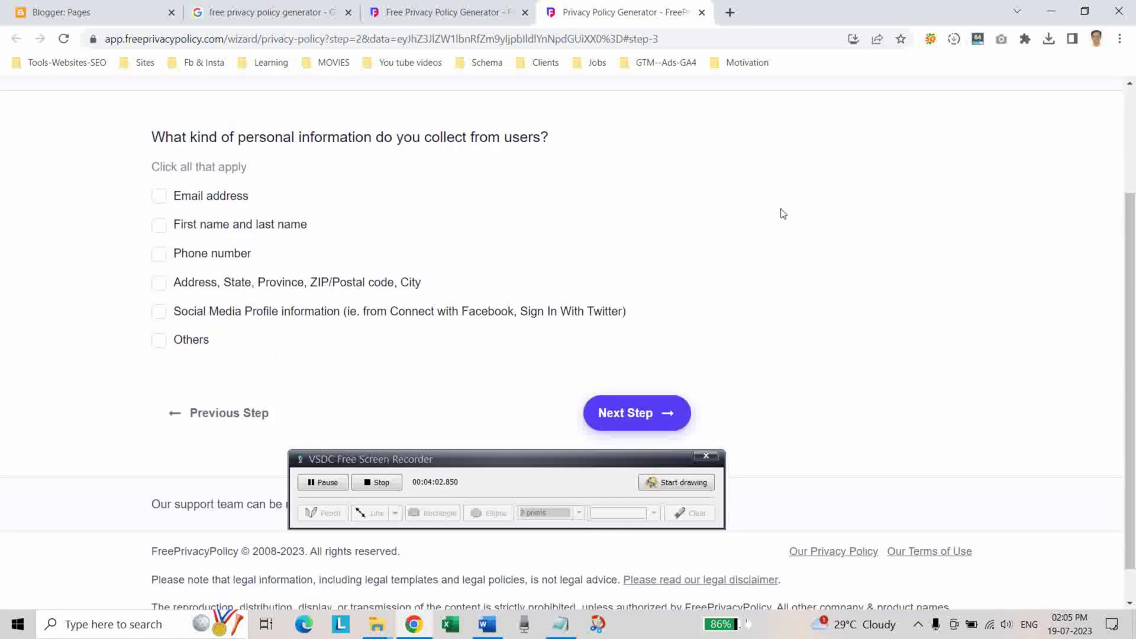
left_click(159, 203)
left_click(158, 228)
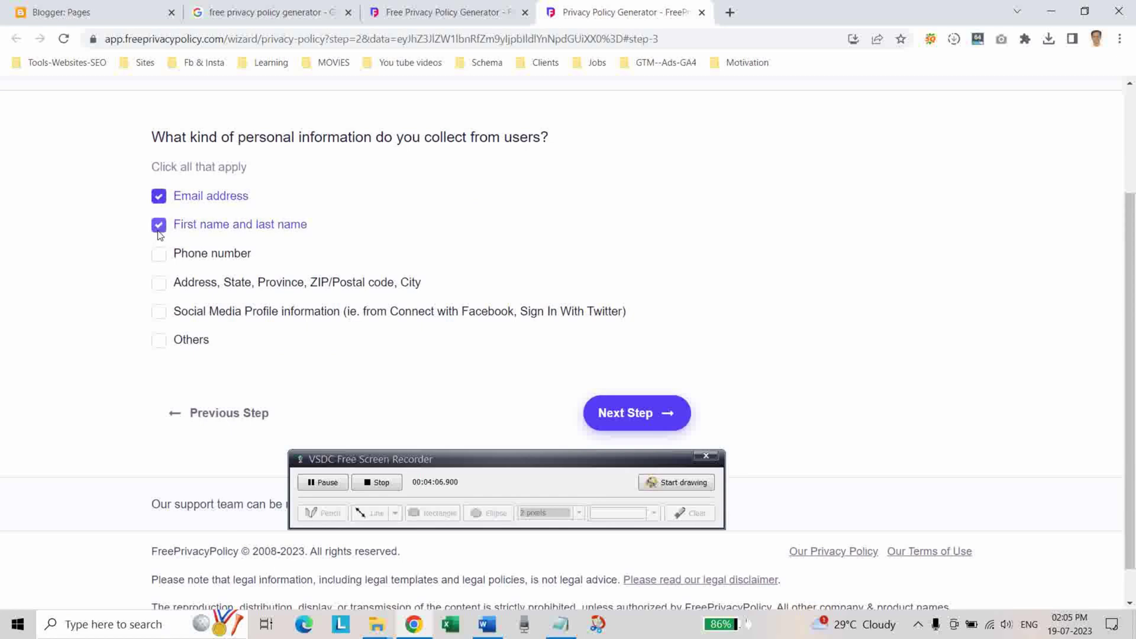
left_click(158, 283)
scroll(385, 357, "down", 1)
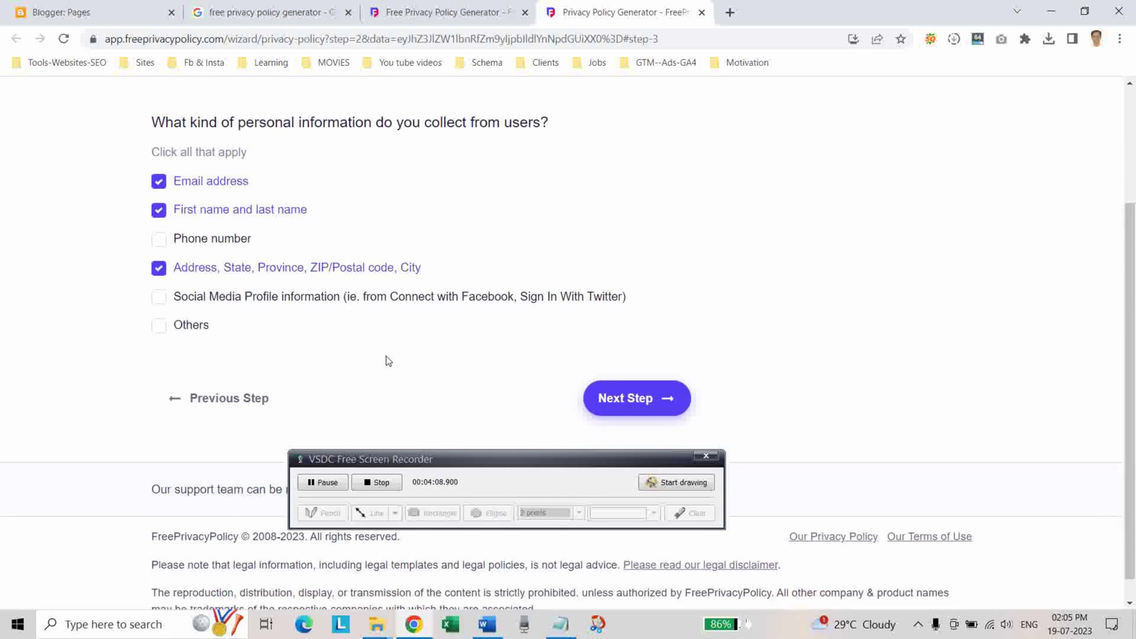
left_click(619, 382)
Choose contact via a website page and paste the blog's contact-us page URL as the link.
scroll(401, 286, "down", 2)
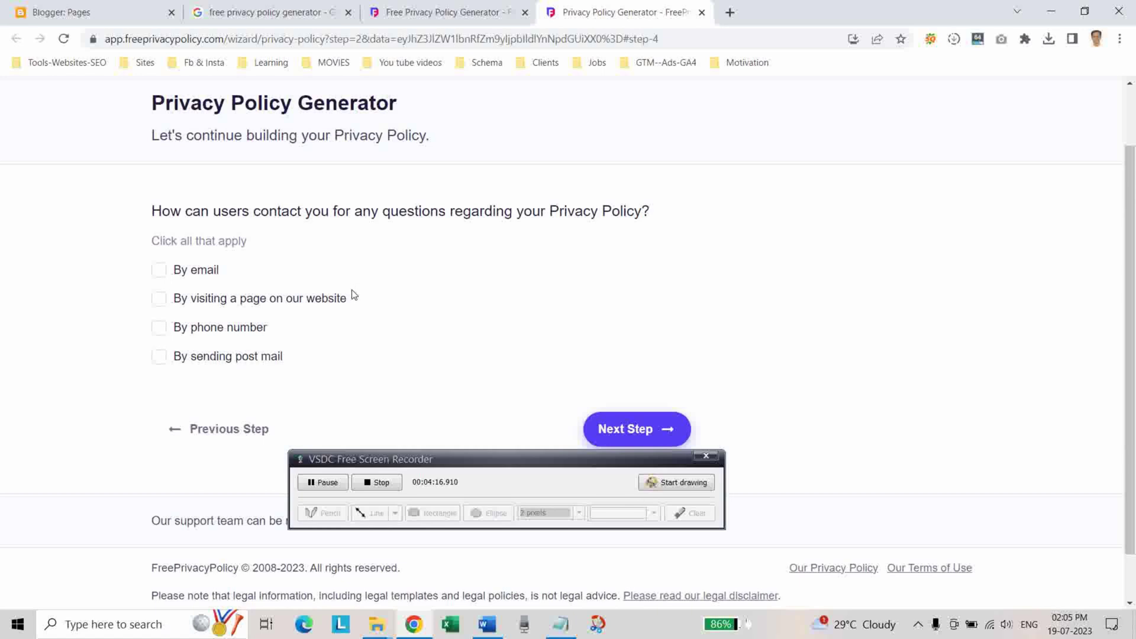
left_click(159, 301)
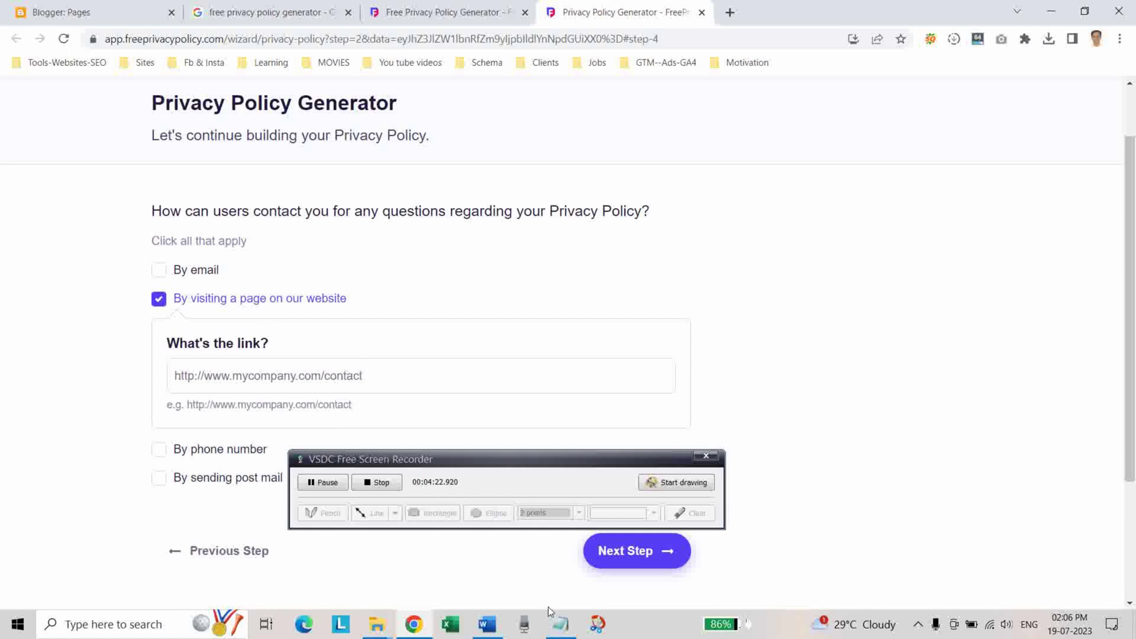
left_click(565, 627)
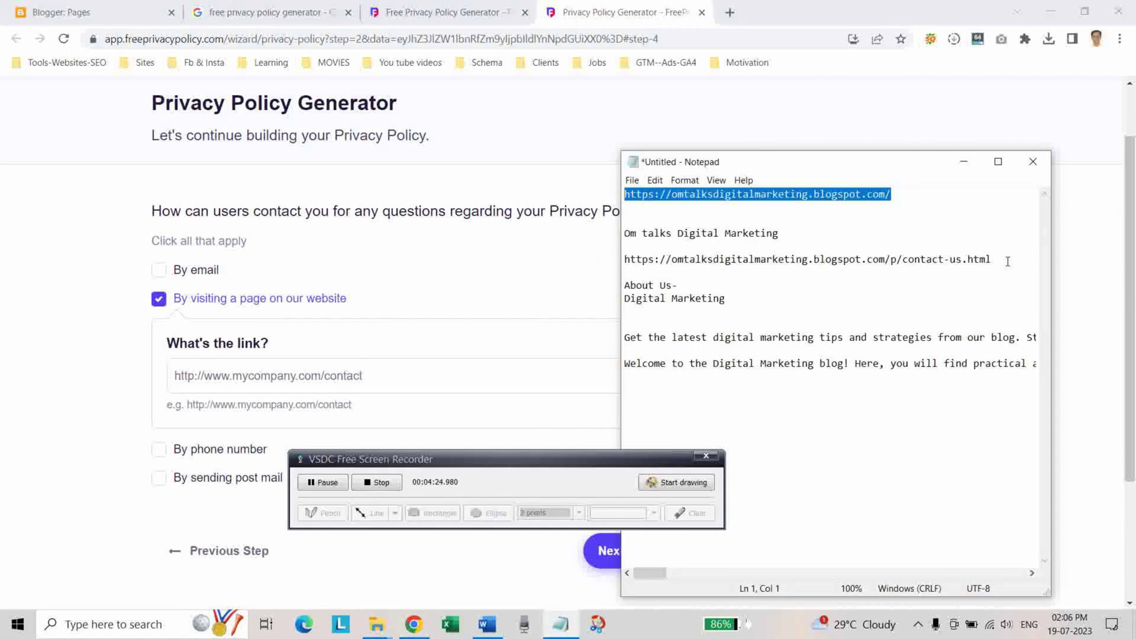
left_click_drag(1003, 257, 698, 248)
key("ctrl+c")
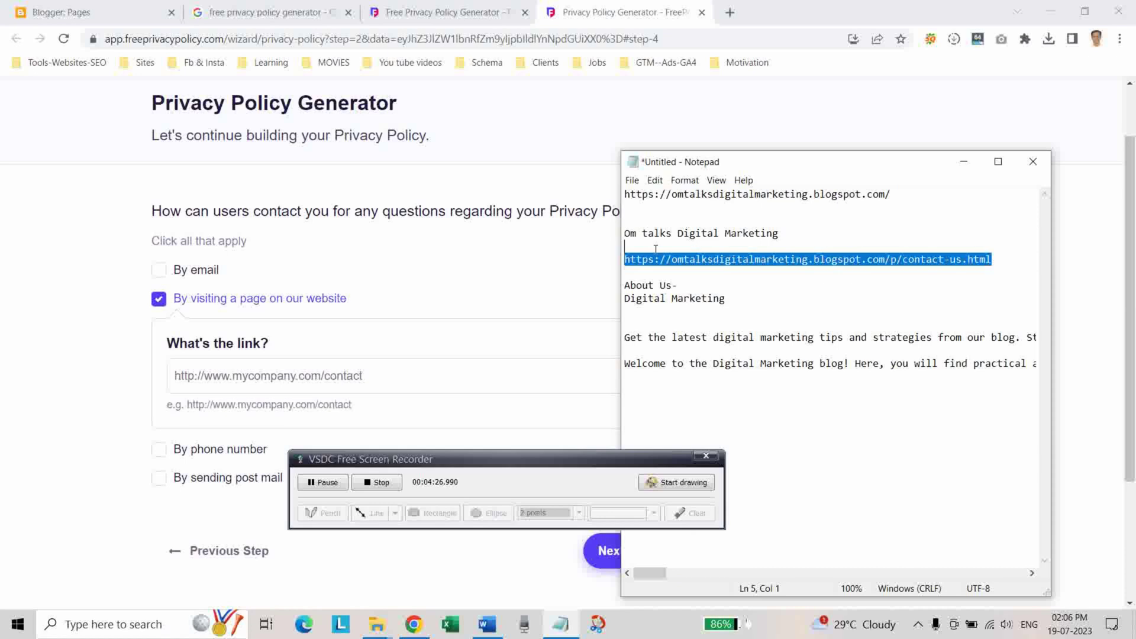
left_click(278, 380)
key("ctrl+v")
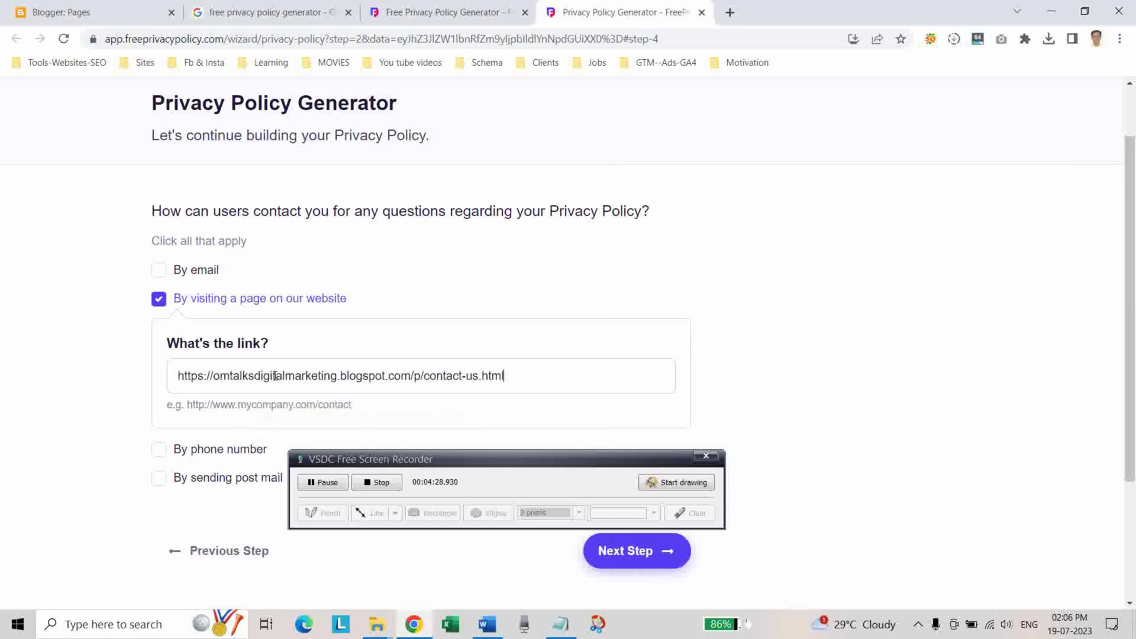
scroll(624, 327, "down", 3)
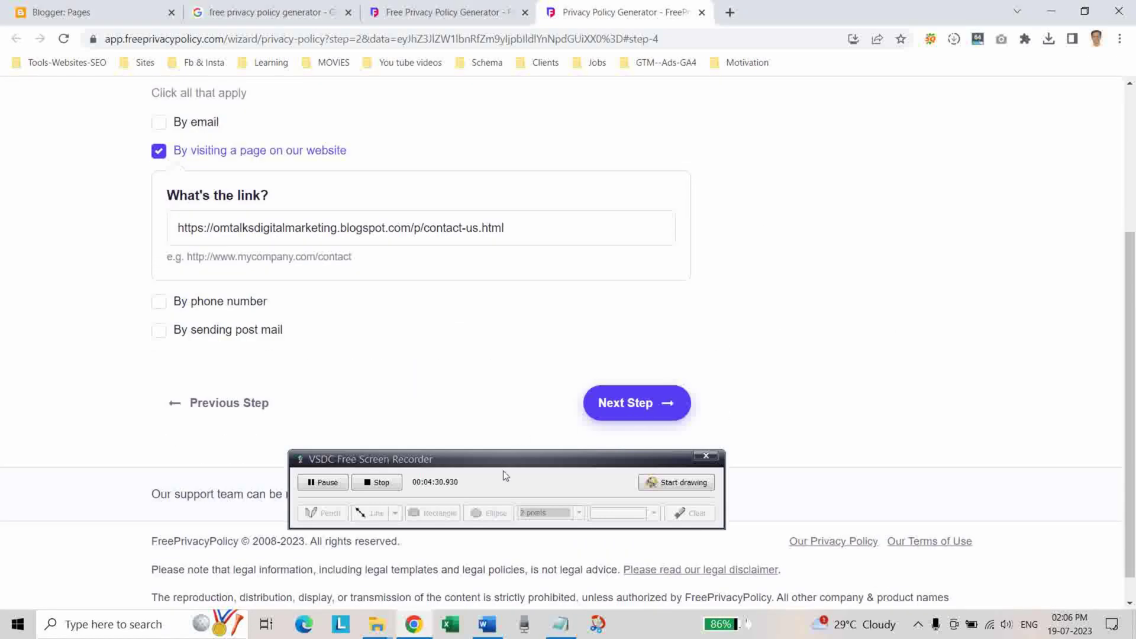
Decline the Professional Privacy Policy upgrade and continue to the final step.
left_click(643, 408)
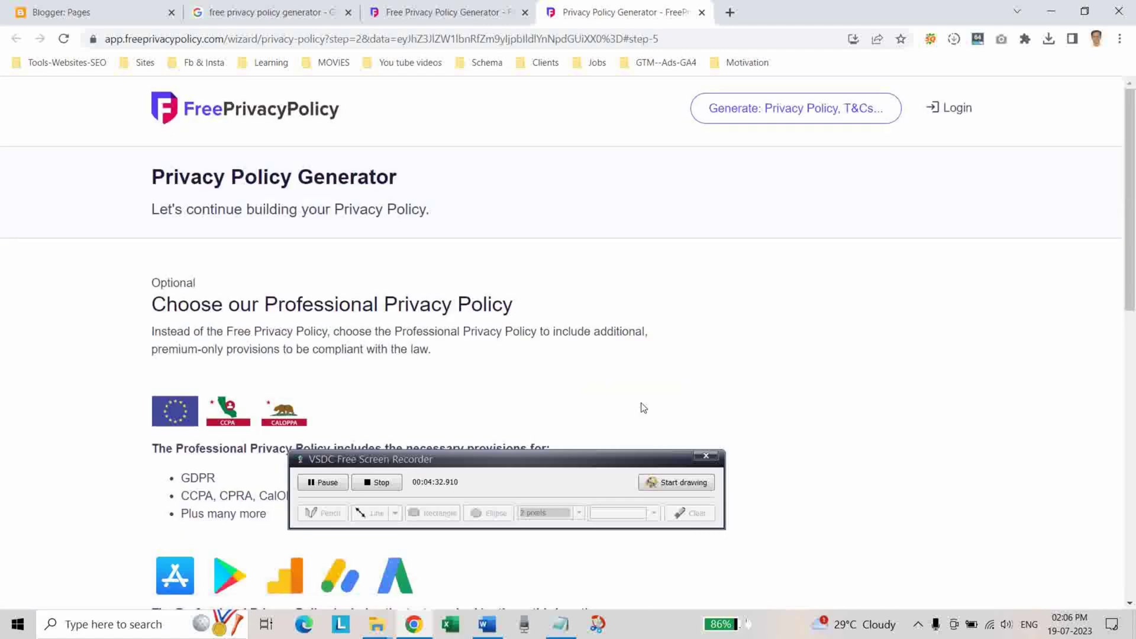
scroll(687, 338, "down", 9)
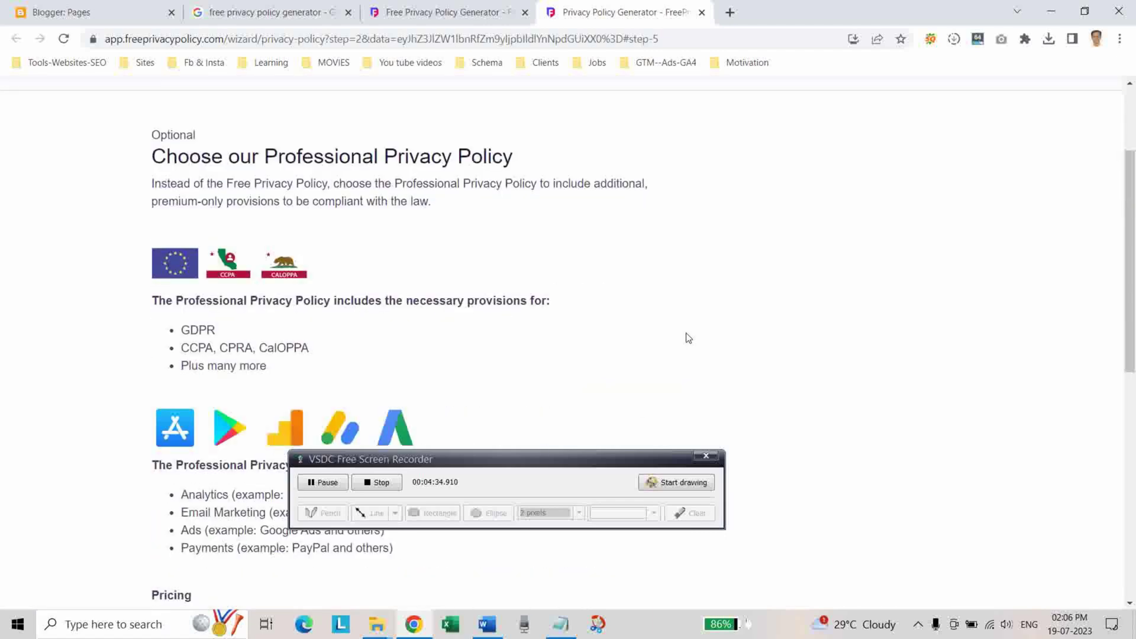
scroll(689, 338, "down", 3)
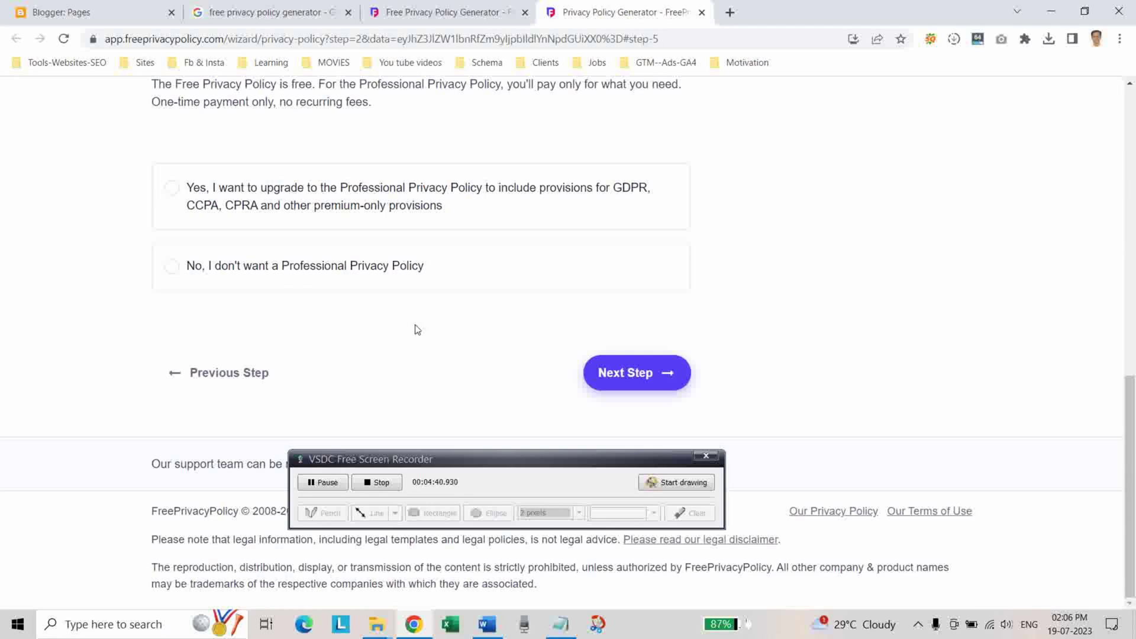
scroll(413, 325, "up", 1)
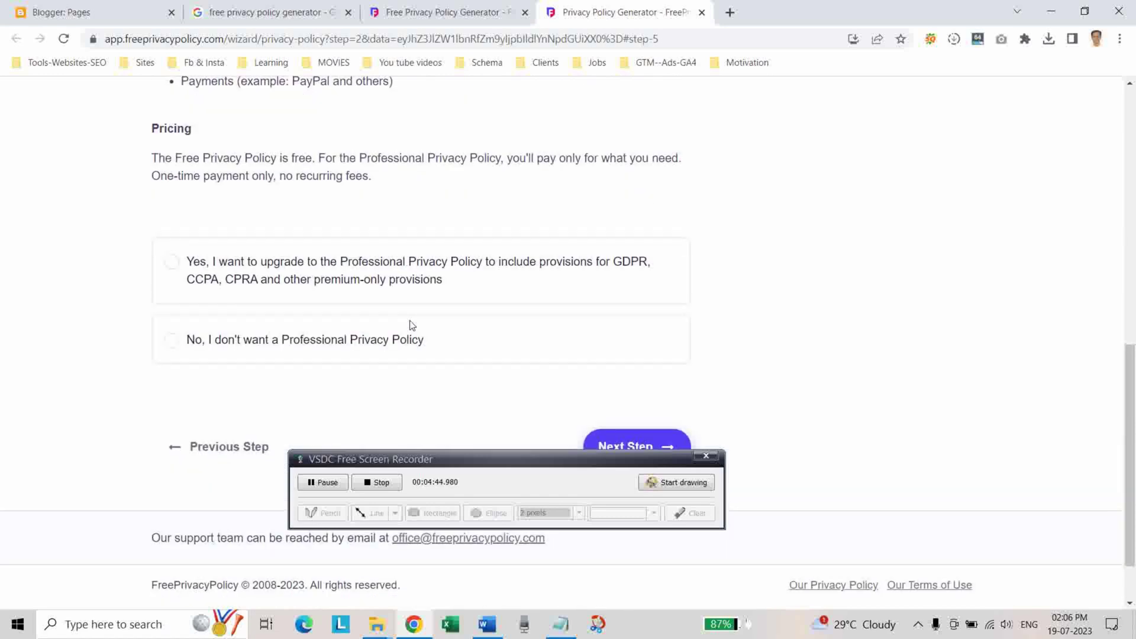
scroll(413, 325, "down", 1)
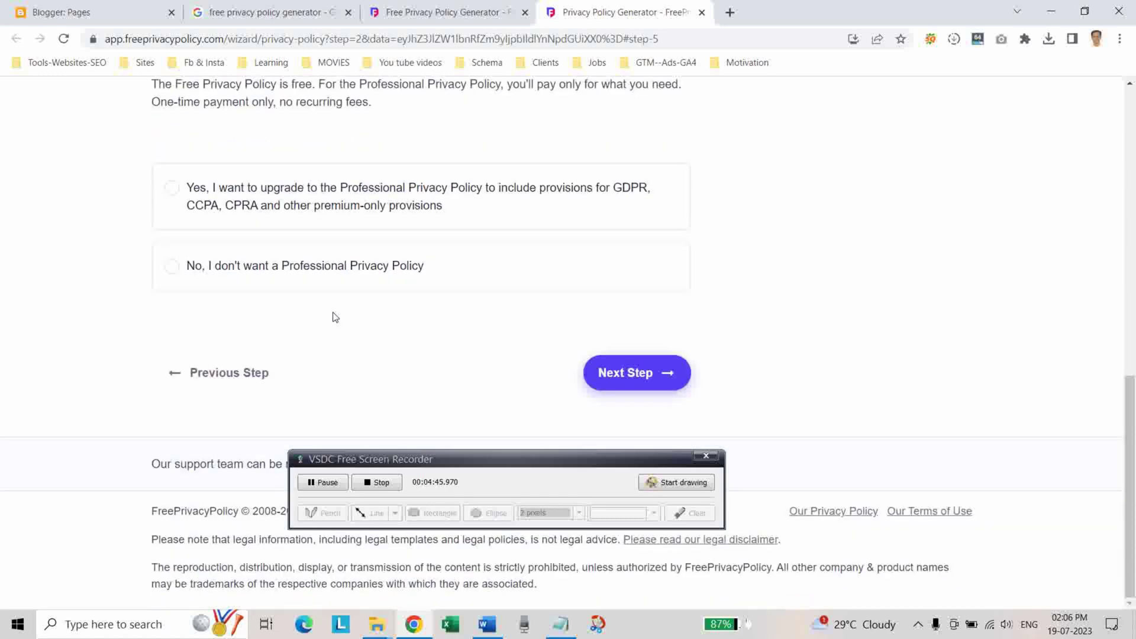
left_click(175, 270)
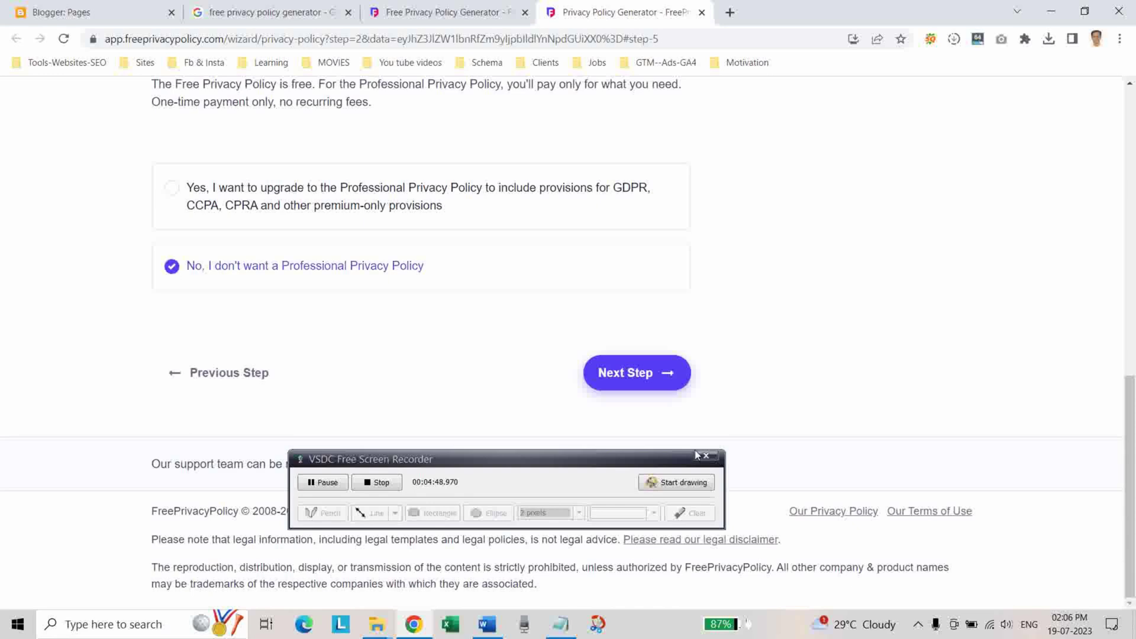
left_click(633, 379)
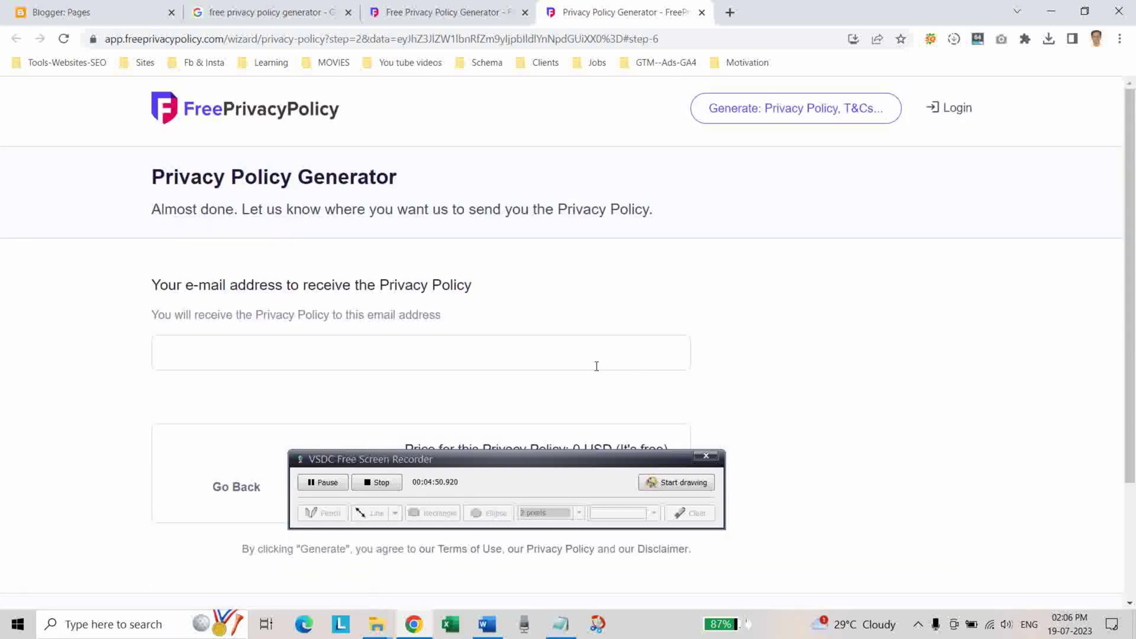
Fill in the e-mail address for receiving the policy.
scroll(591, 347, "down", 2)
left_click(232, 206)
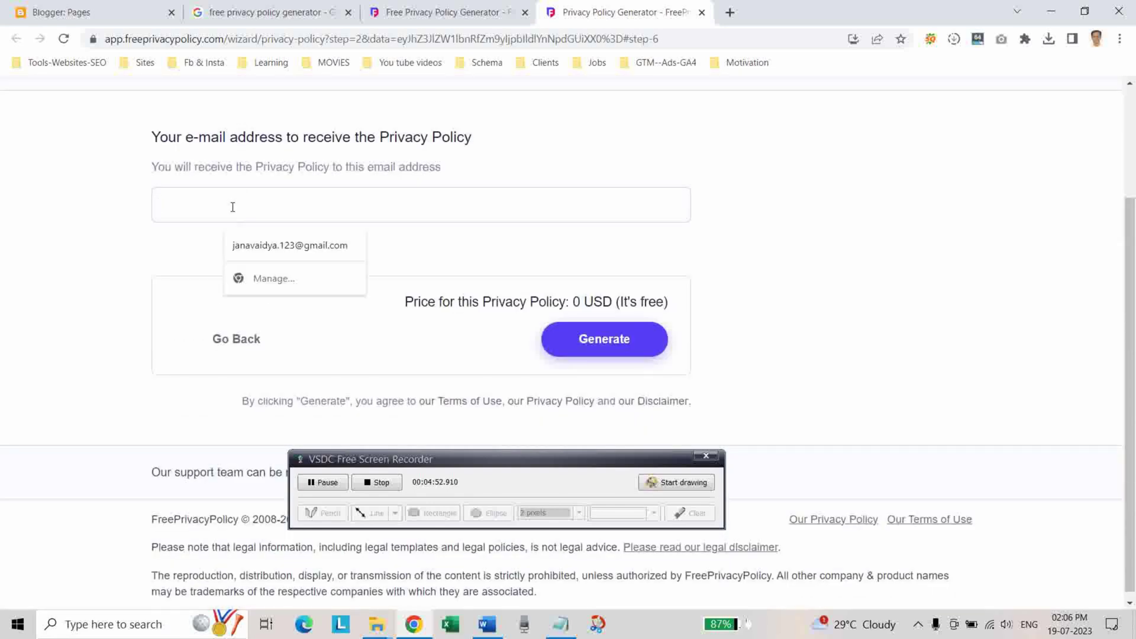
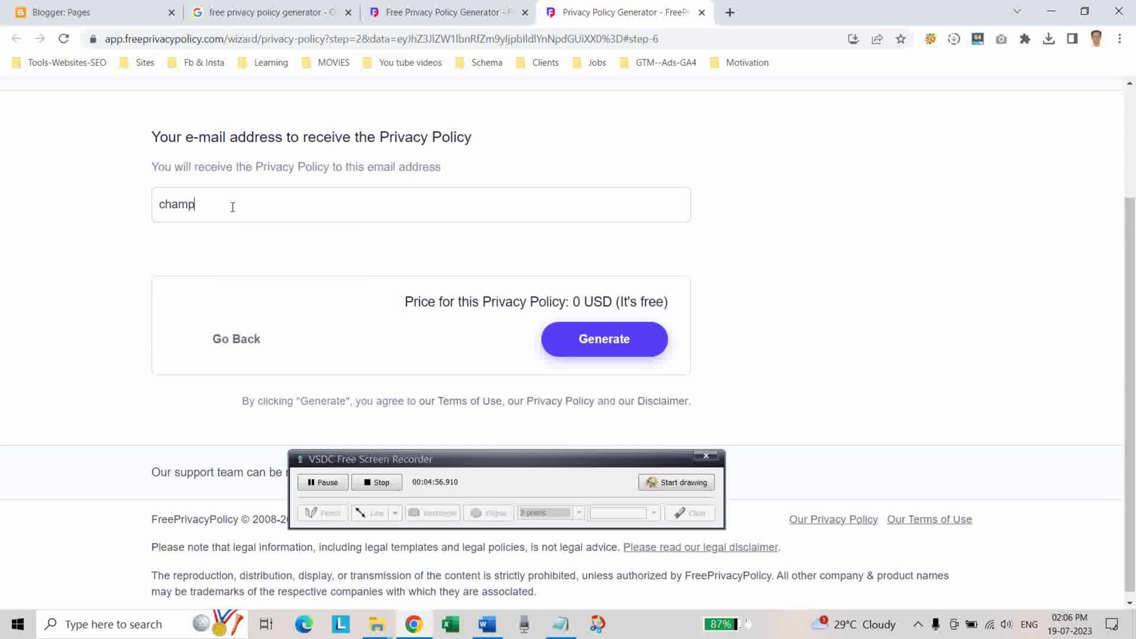
Finish the e-mail address and generate the free privacy policy with its hosted link and preview.
left_click(494, 162)
left_click(596, 342)
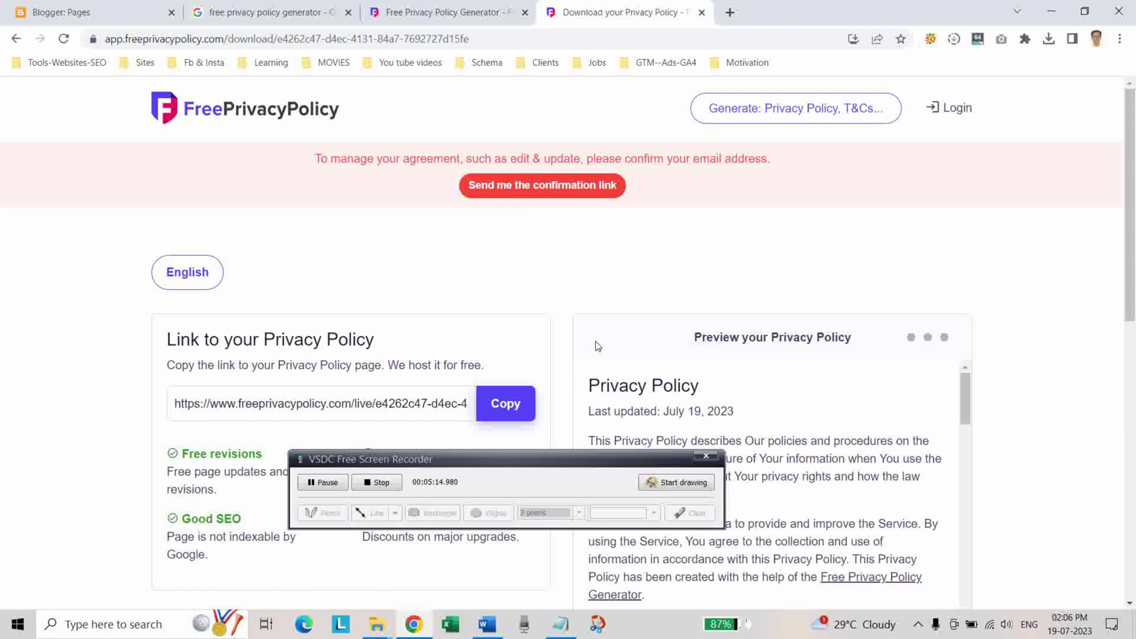
left_click(730, 12)
Open the Download your Privacy Policy e-mail in Gmail.
left_click(458, 293)
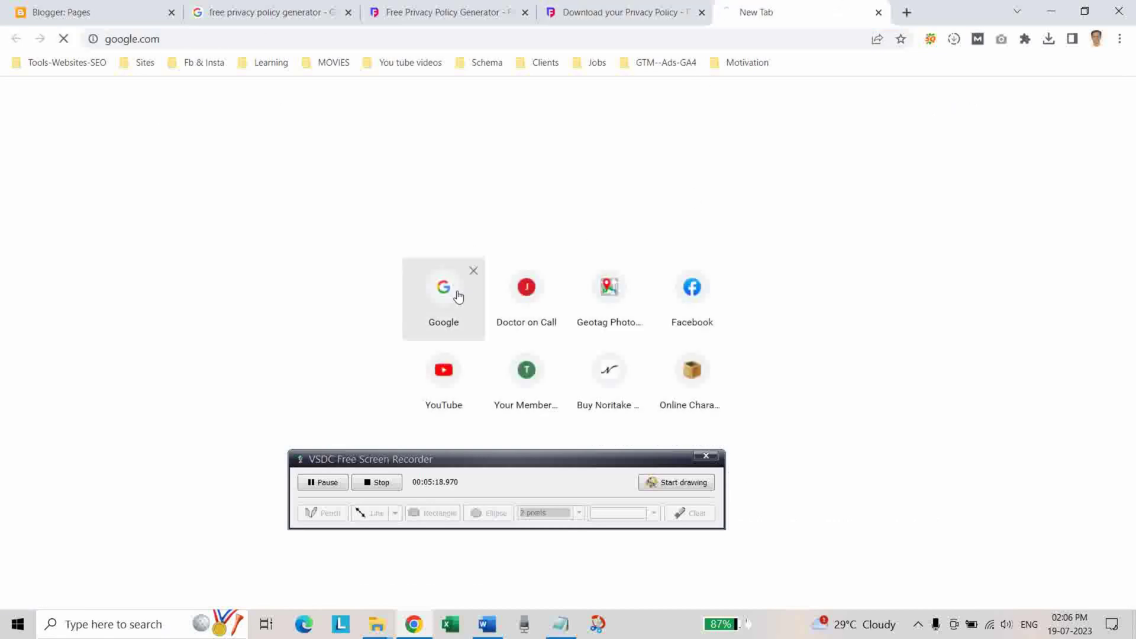
left_click(1064, 101)
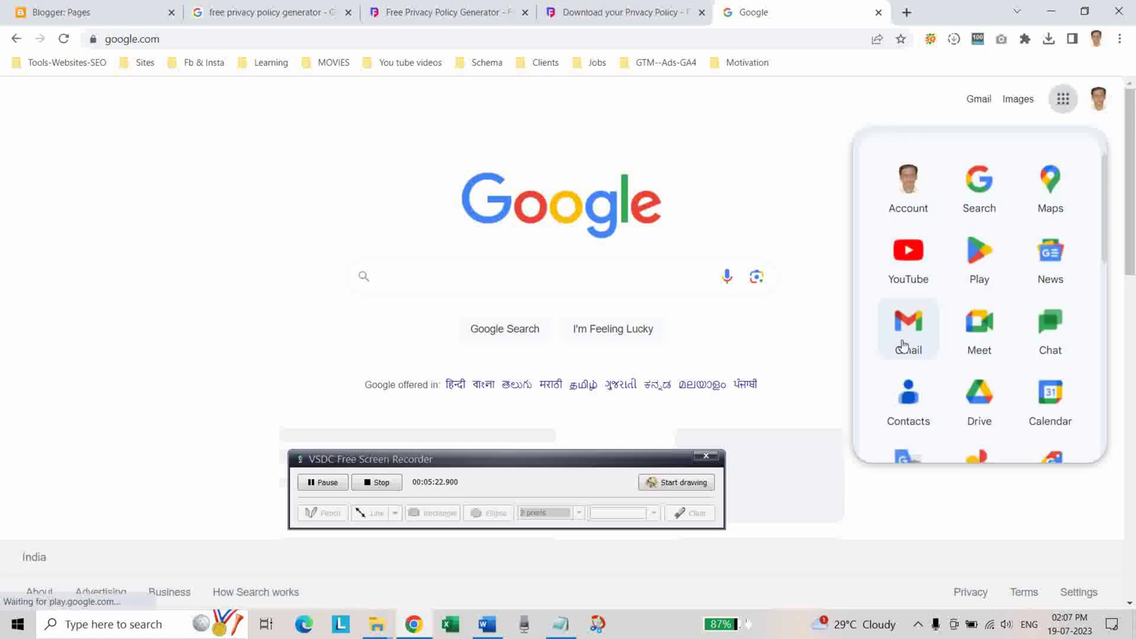
left_click(903, 345)
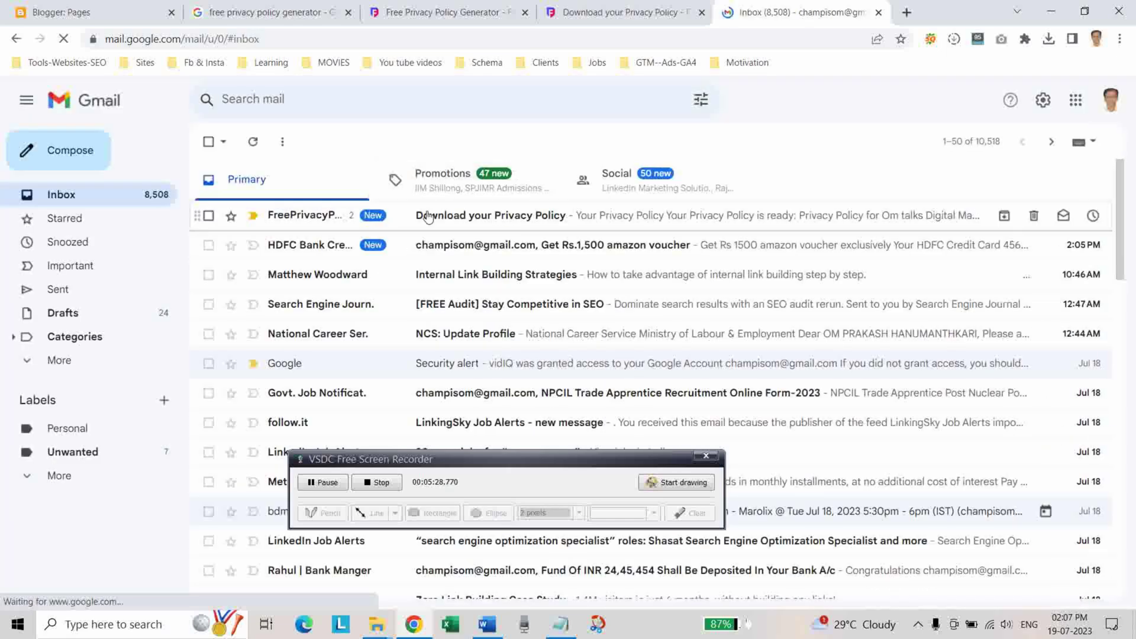
left_click(428, 217)
scroll(667, 364, "down", 3)
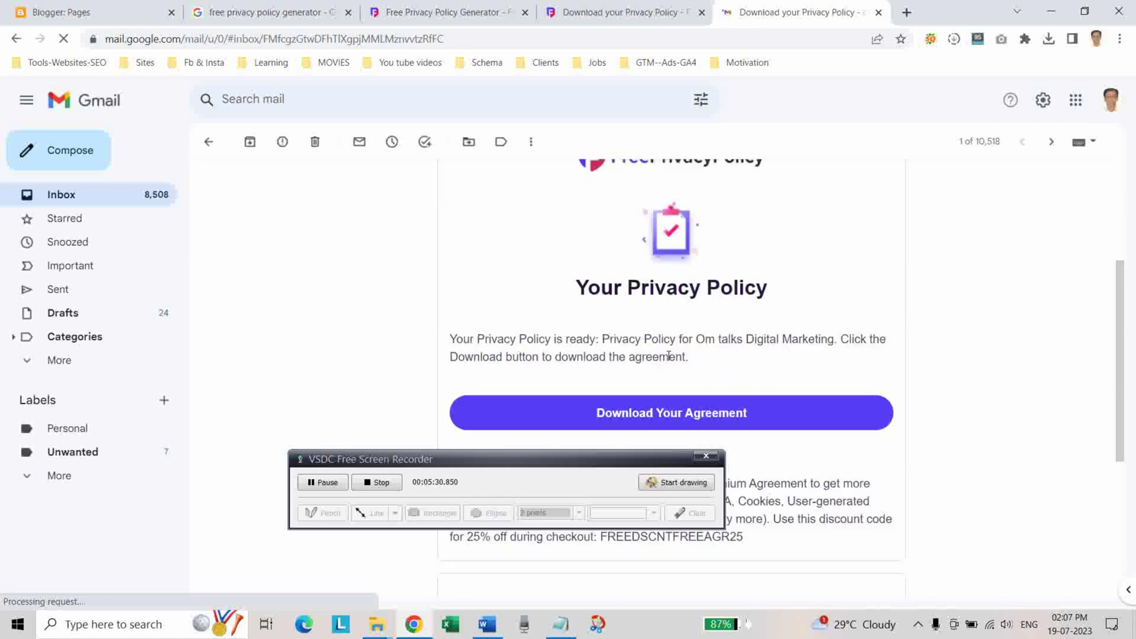
scroll(673, 314, "down", 3)
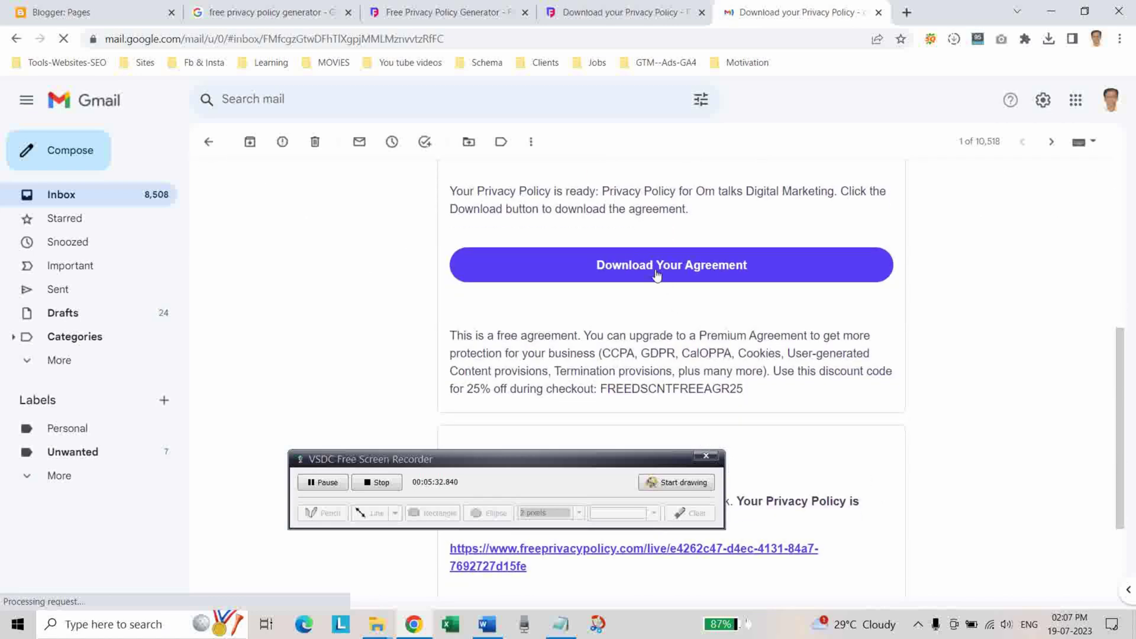
Copy the privacy policy HTML from the download page and return to Blogger's Pages list.
left_click(656, 272)
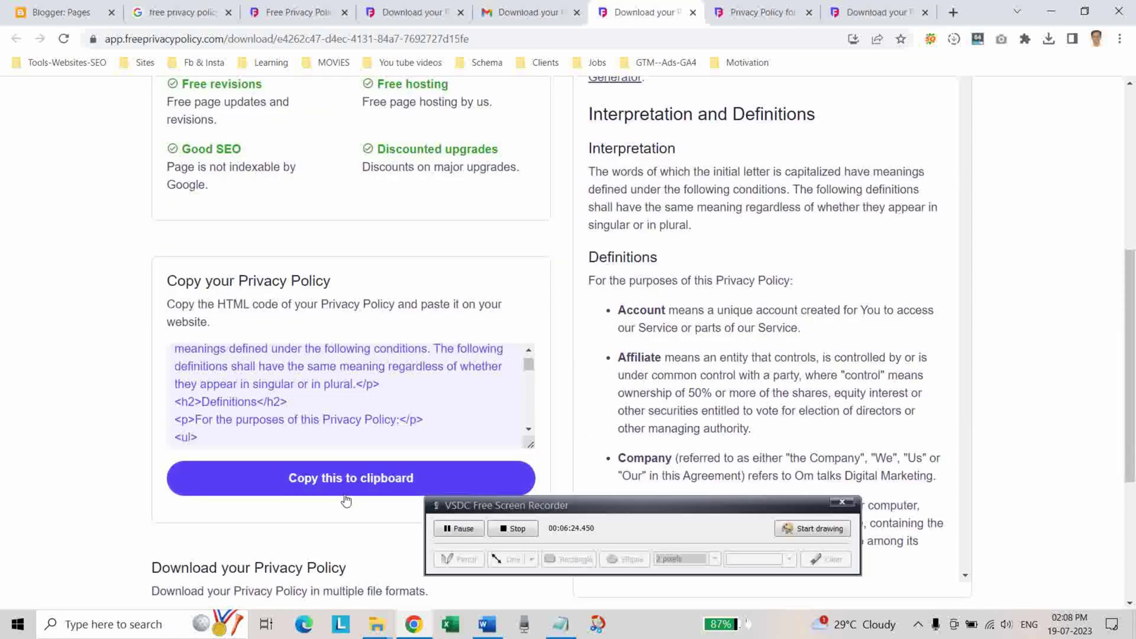
left_click(339, 483)
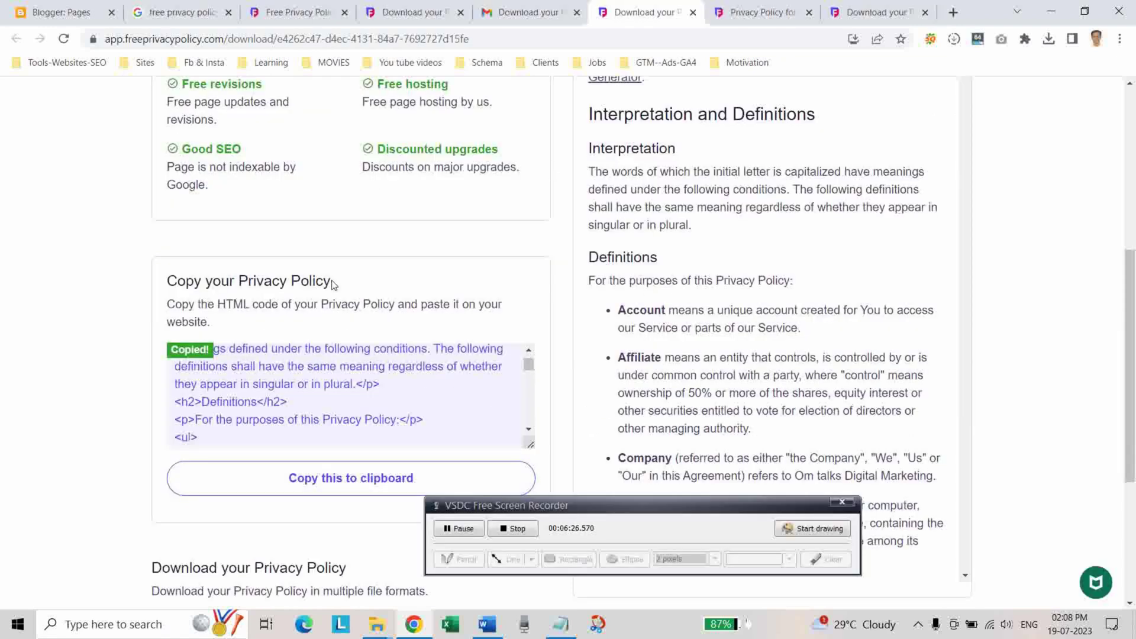
left_click(46, 6)
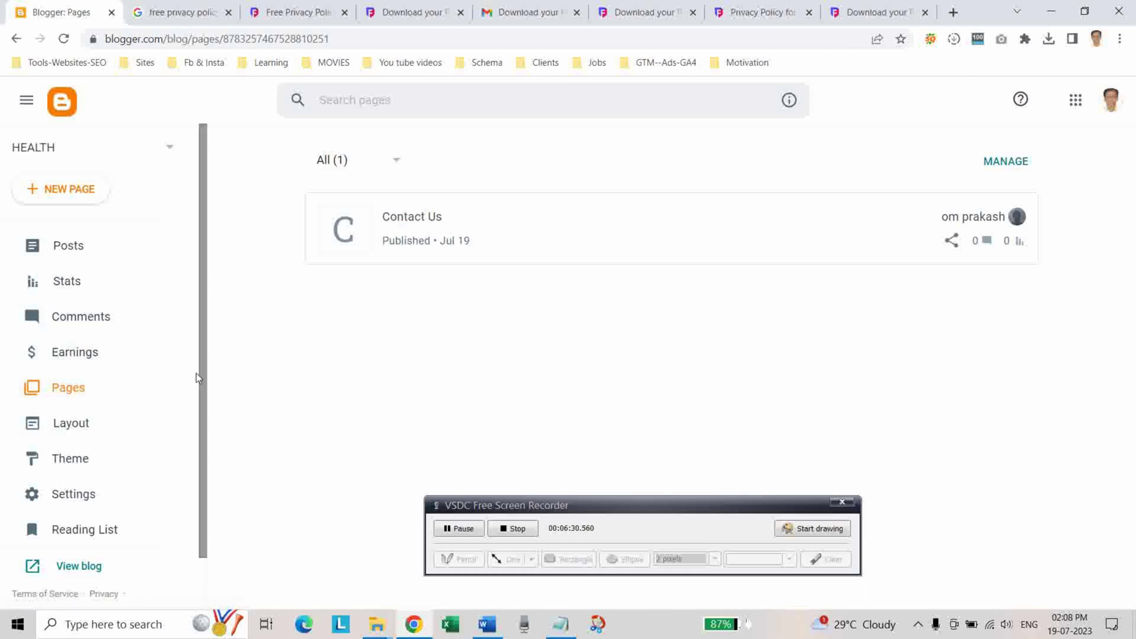
Start a new Blogger page titled Privacy Policy.
left_click(57, 194)
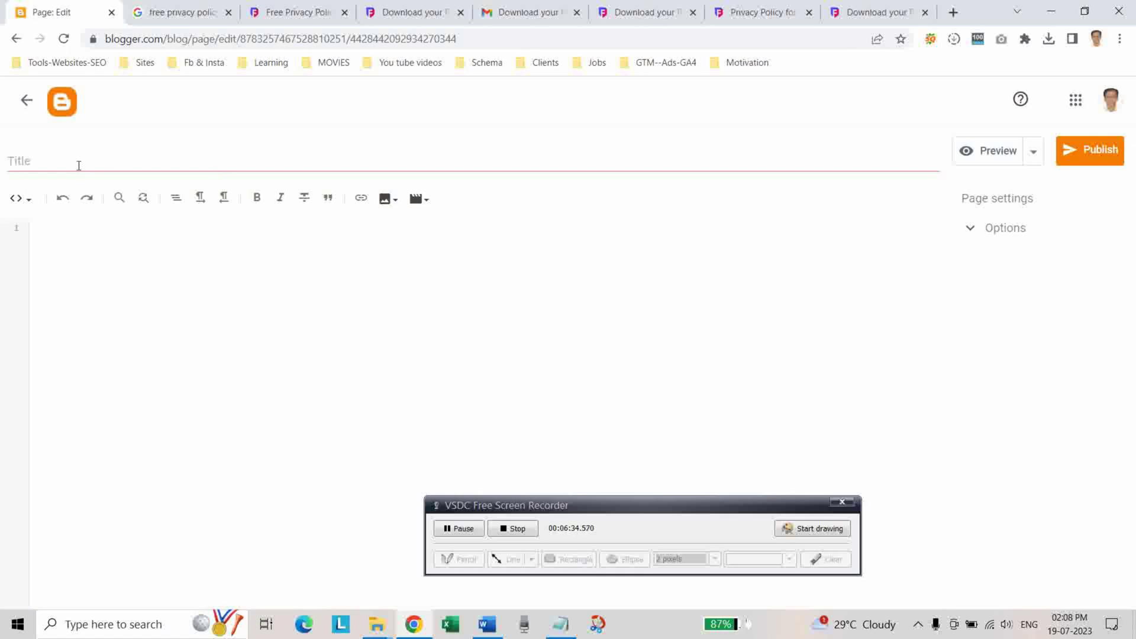
left_click(78, 165)
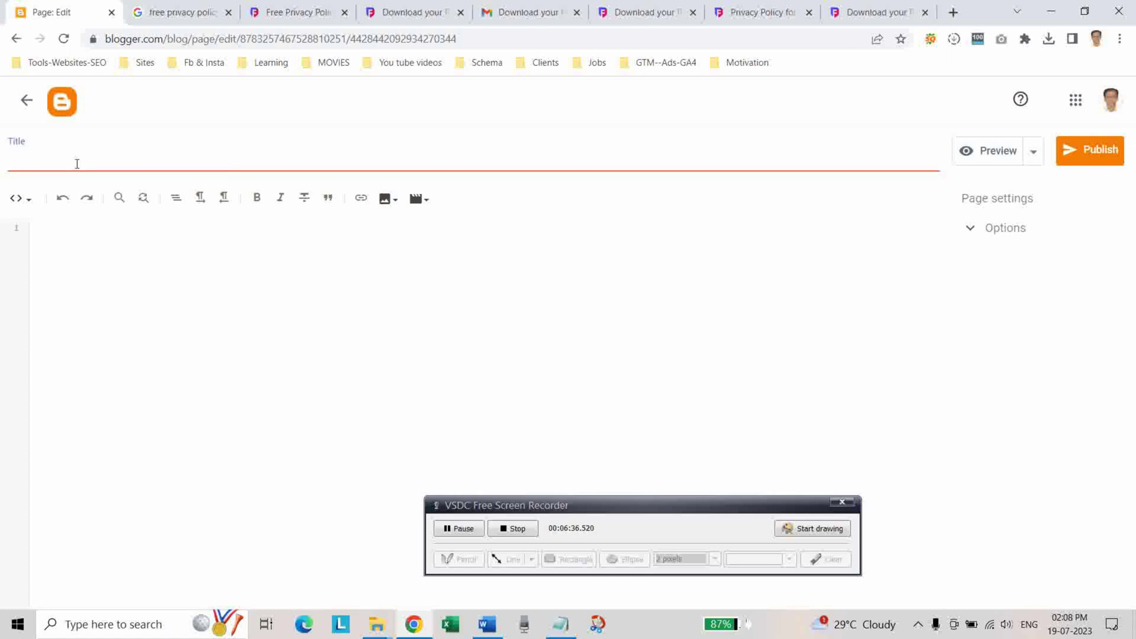
type("Privacy Poil")
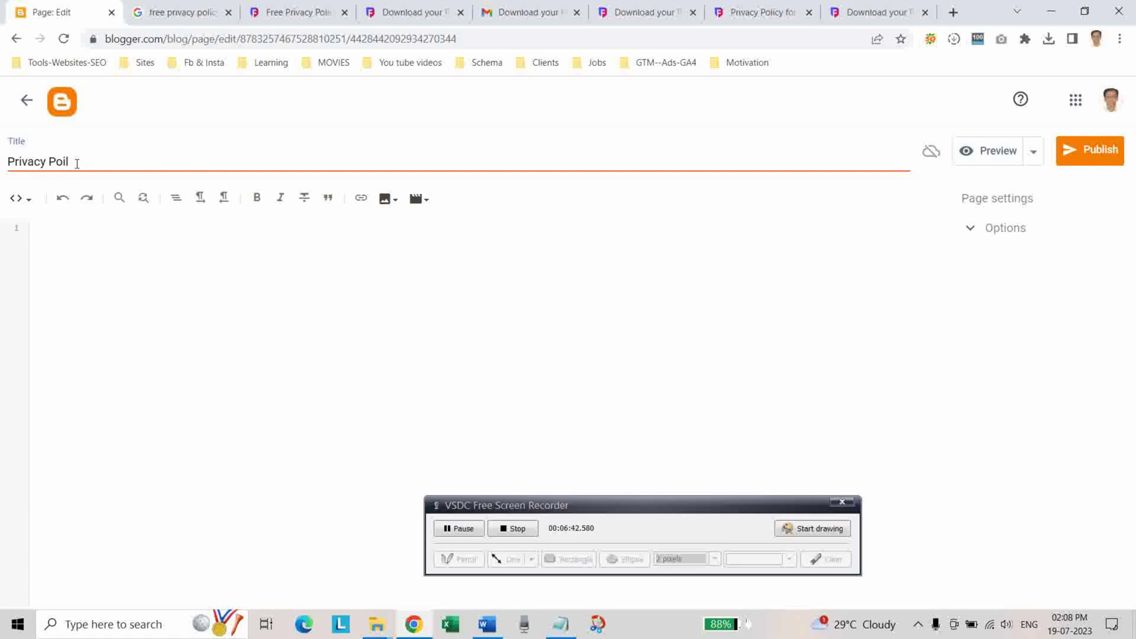
key("BackSpace")
key("BackSpace")
Paste the privacy policy HTML into the page in HTML view, then check it in compose view.
left_click(24, 208)
left_click(45, 205)
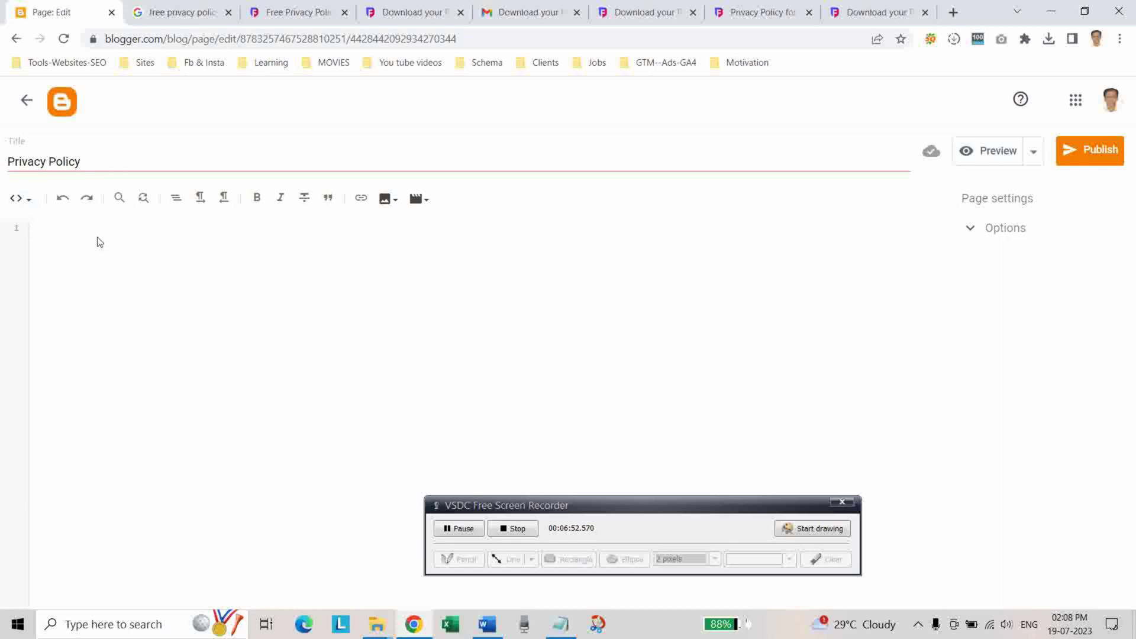
key("ctrl+v")
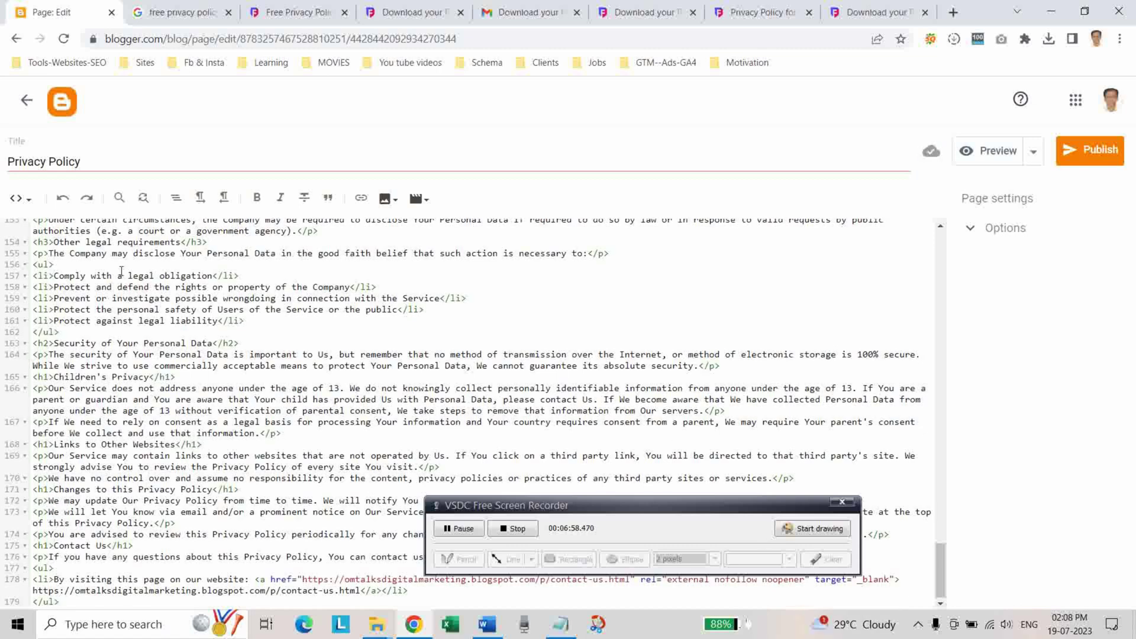
left_click(29, 198)
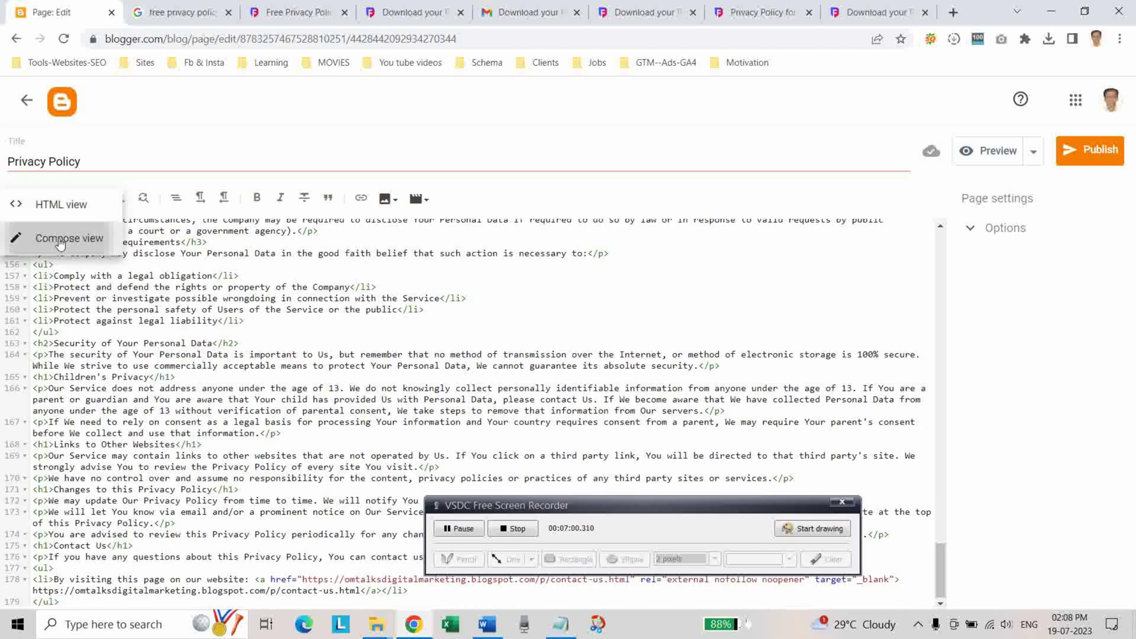
left_click(59, 238)
scroll(538, 426, "down", 4)
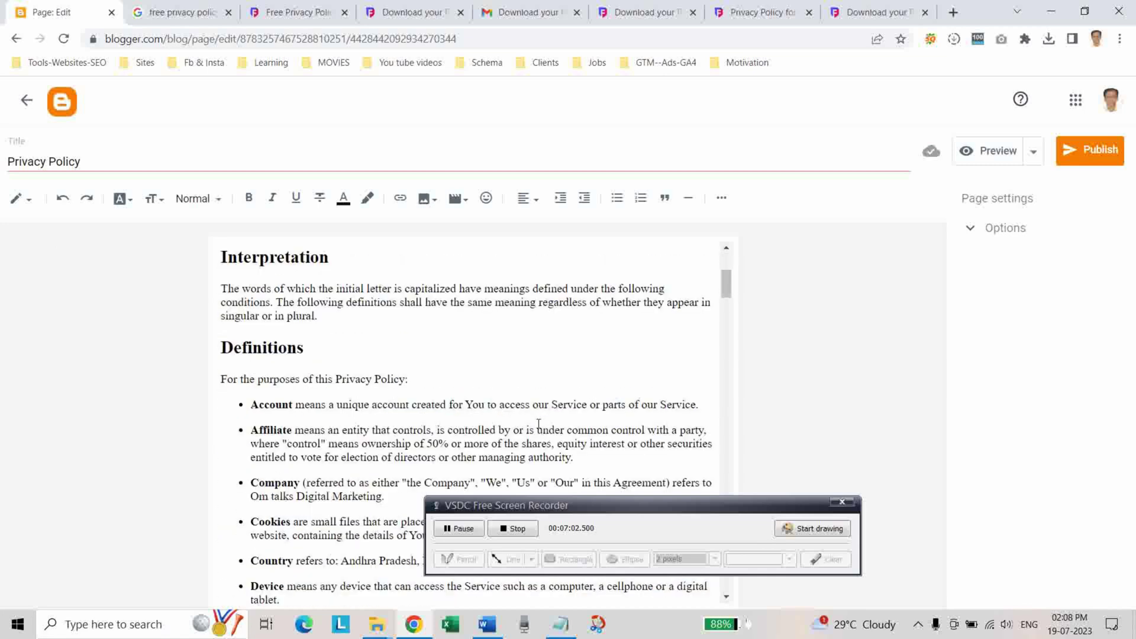
scroll(549, 391, "down", 12)
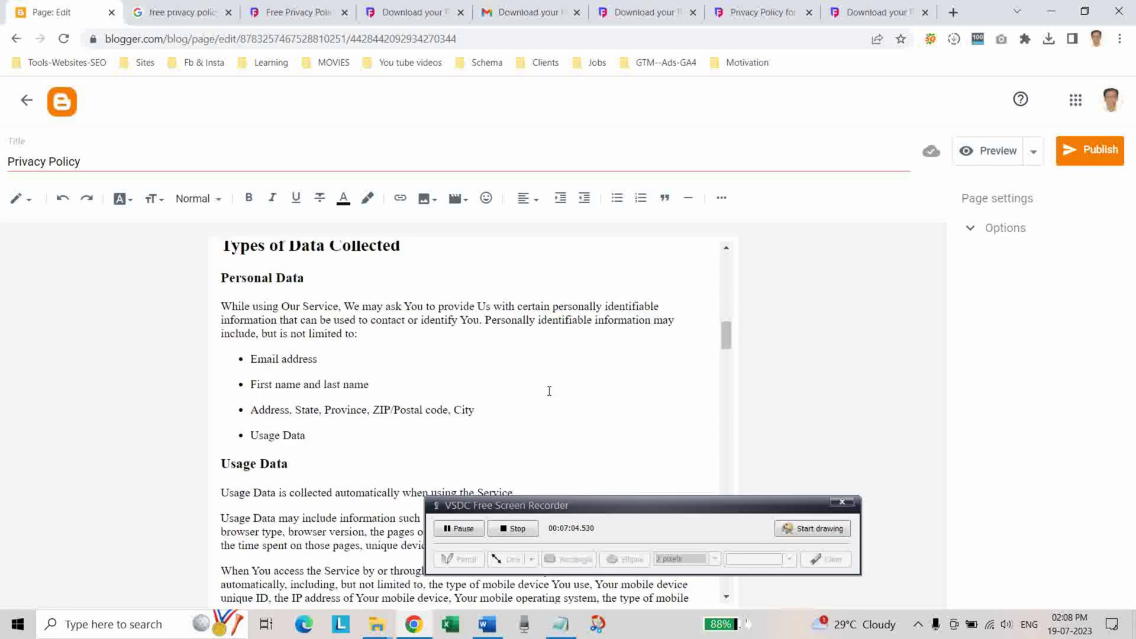
Remove the link from the 'Free Privacy Policy Generator' phrase.
scroll(550, 391, "up", 15)
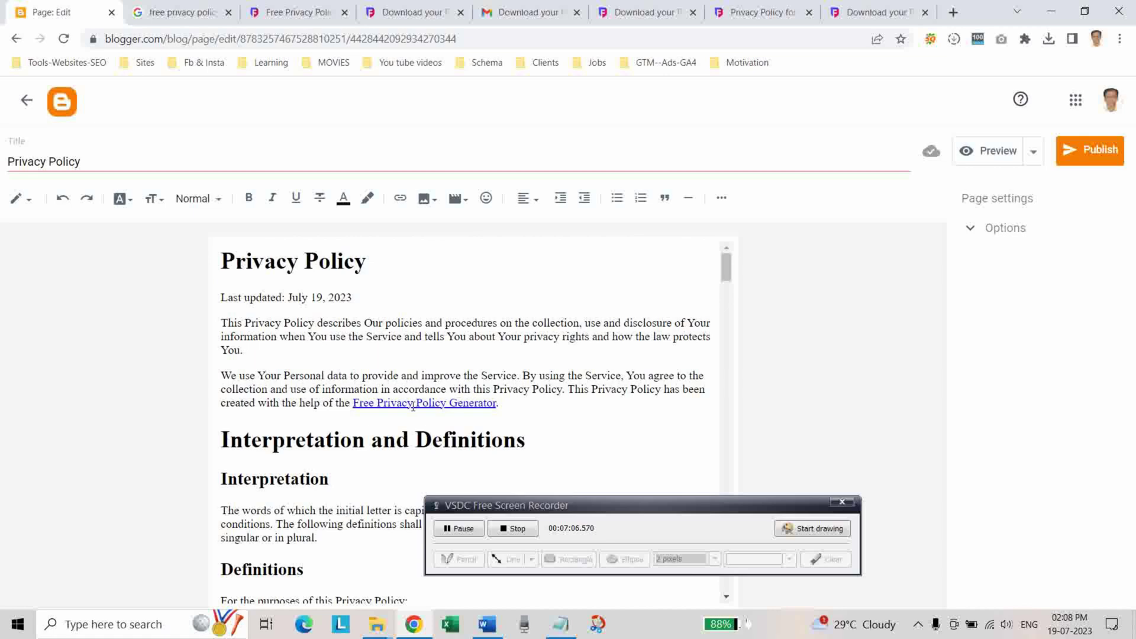
left_click_drag(354, 402, 497, 402)
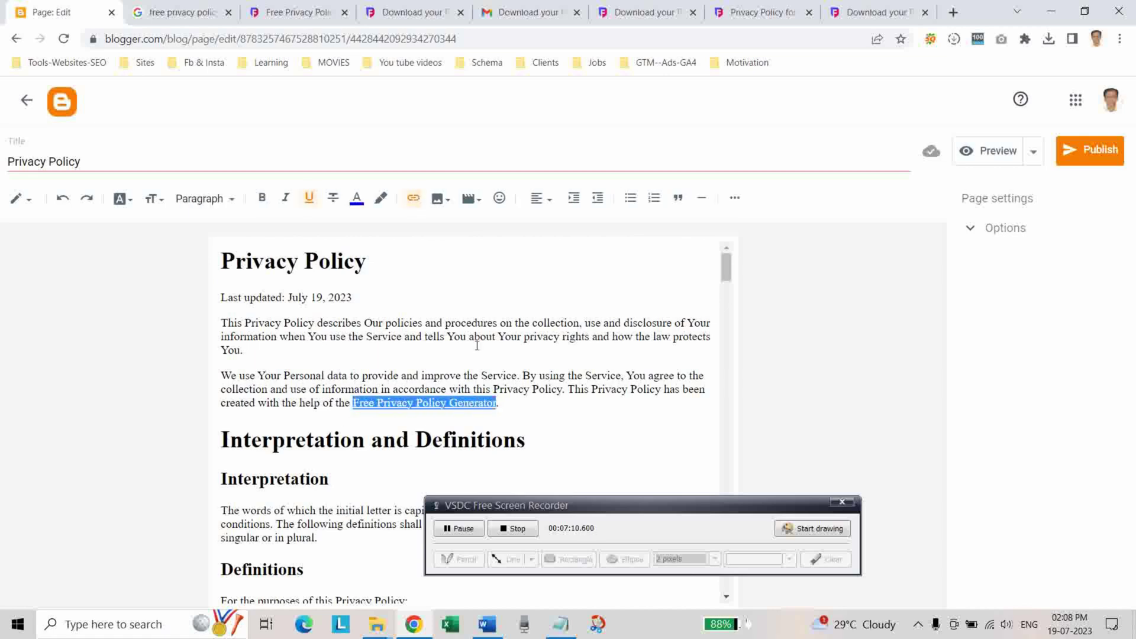
left_click(468, 404)
left_click(581, 431)
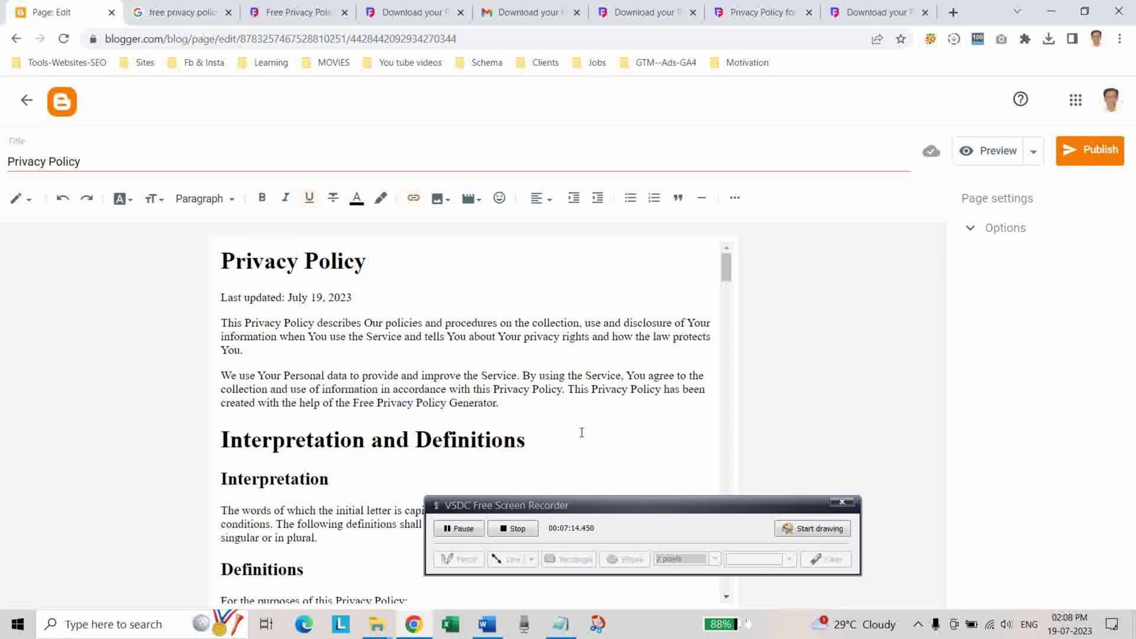
Remove the link from the 'Free Privacy Policy website' phrase.
scroll(532, 409, "down", 3)
scroll(532, 391, "up", 2)
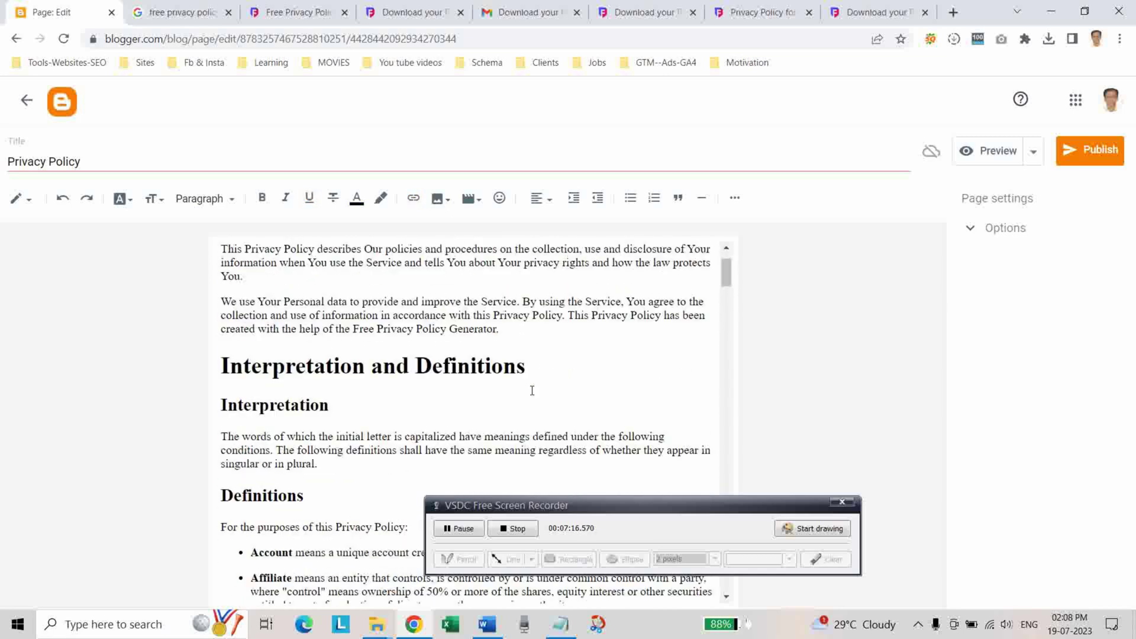
scroll(532, 390, "down", 10)
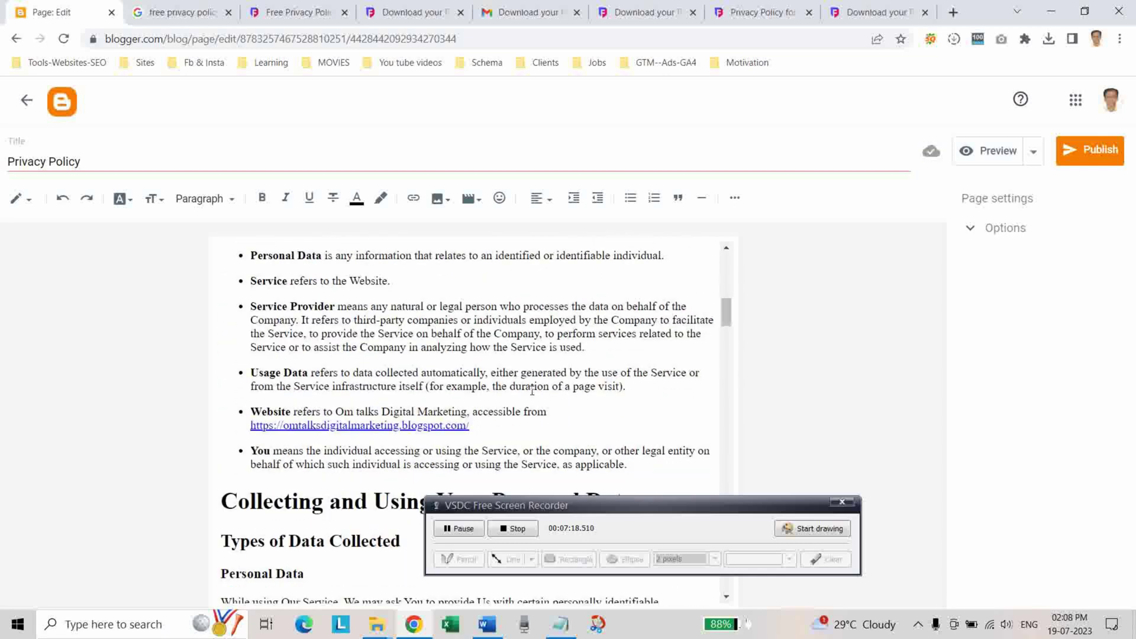
scroll(524, 429, "down", 5)
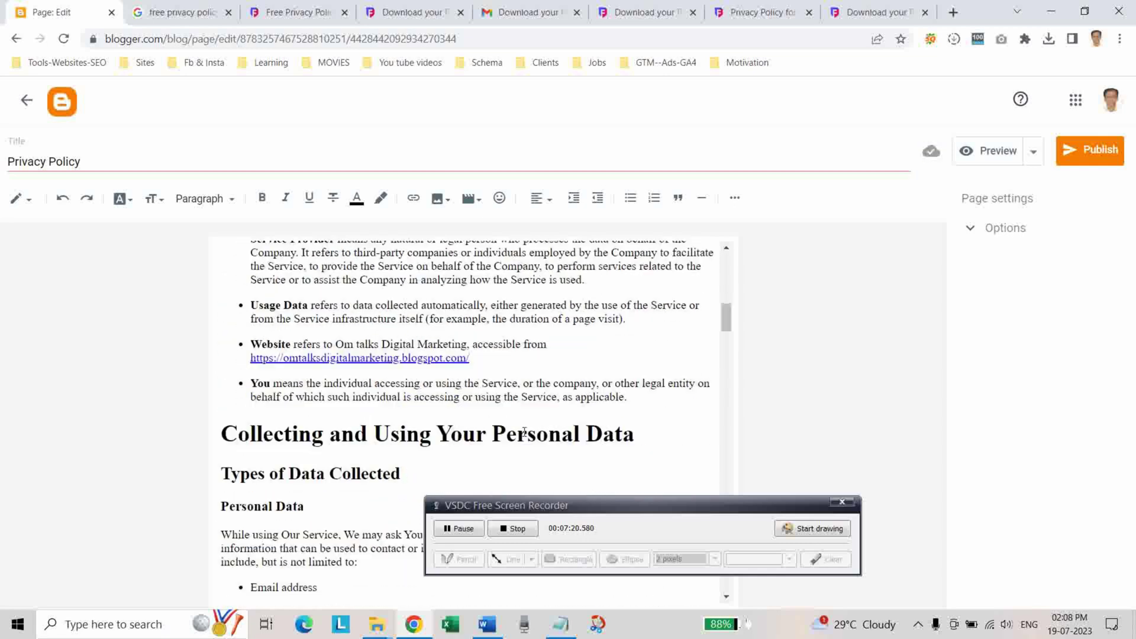
scroll(524, 426, "down", 10)
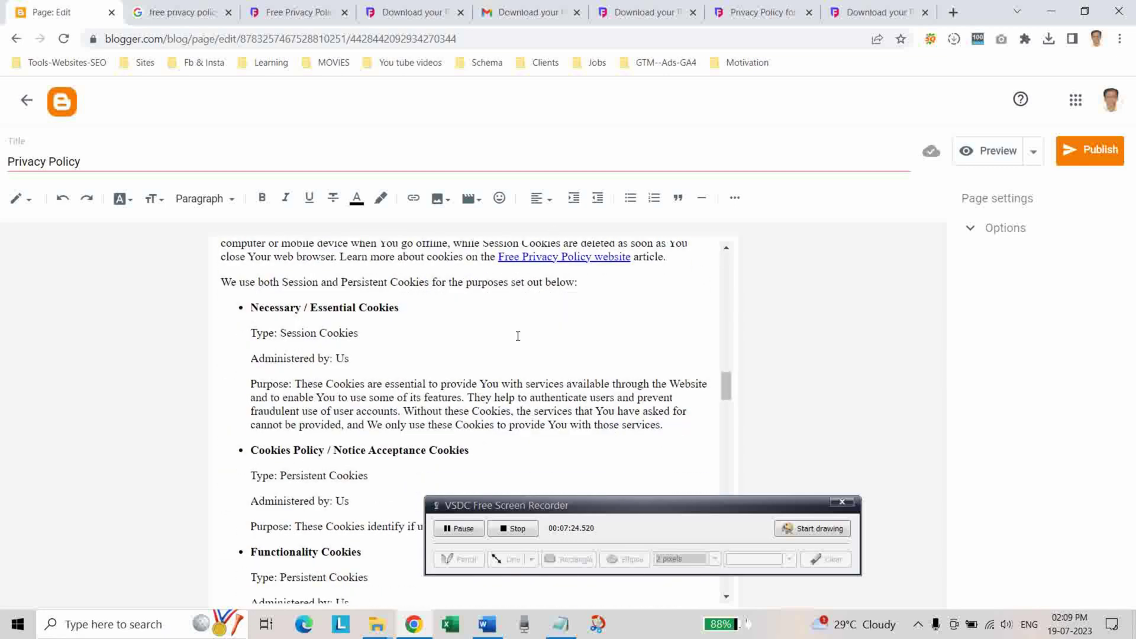
scroll(519, 344, "up", 1)
left_click_drag(498, 330, 623, 332)
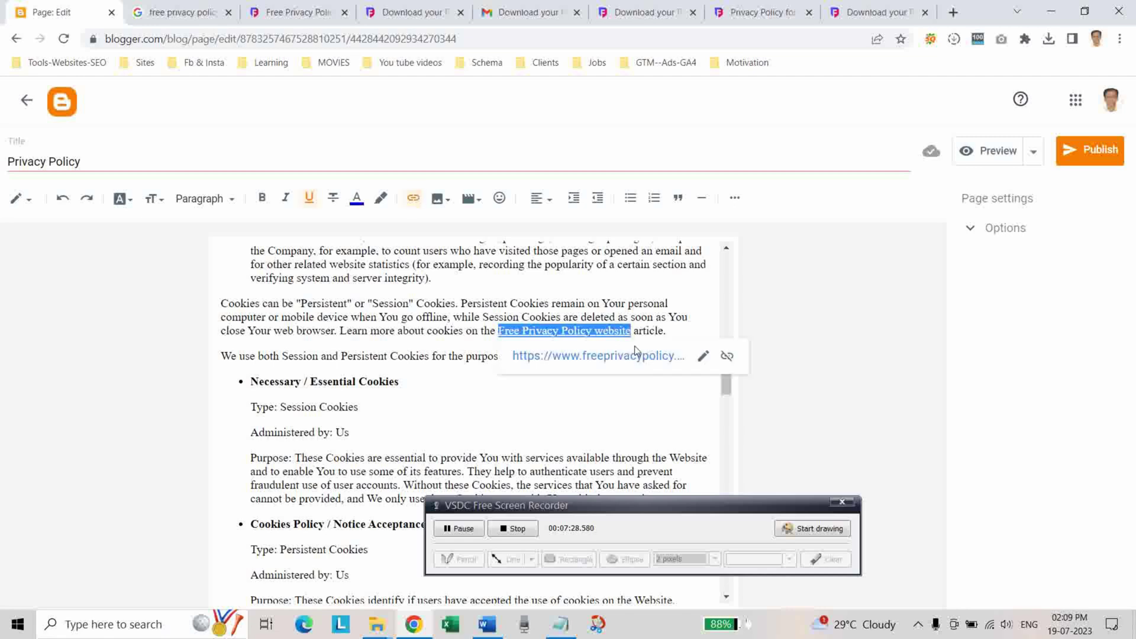
left_click(728, 357)
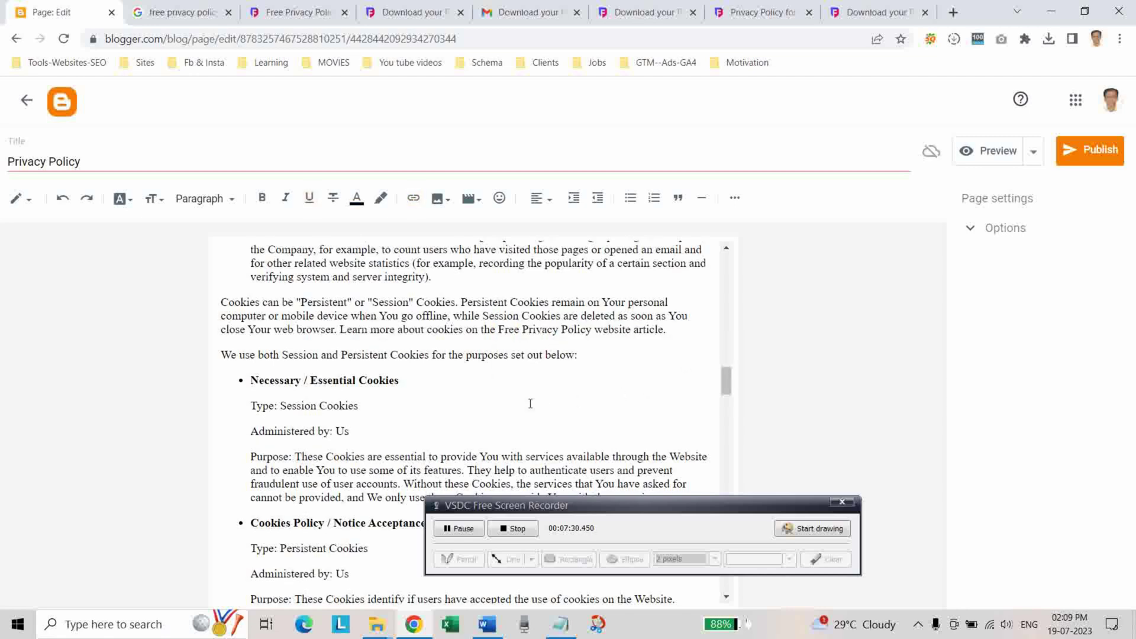
Look over the rest of the policy text down to the Contact Us section.
scroll(529, 402, "down", 8)
scroll(529, 401, "down", 20)
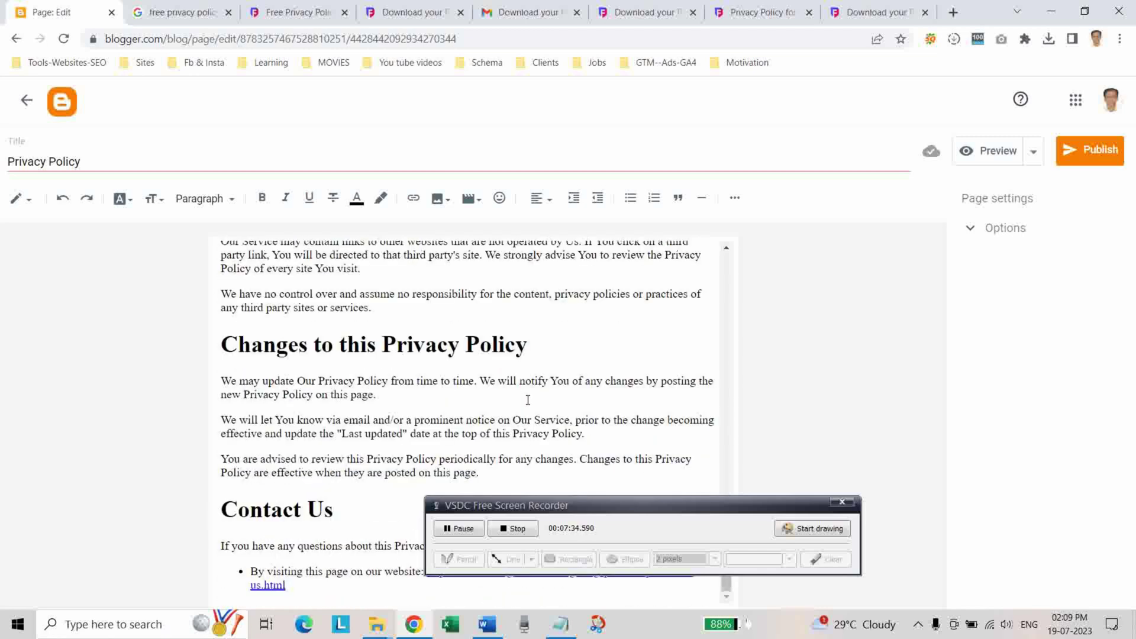
left_click_drag(606, 508, 706, 395)
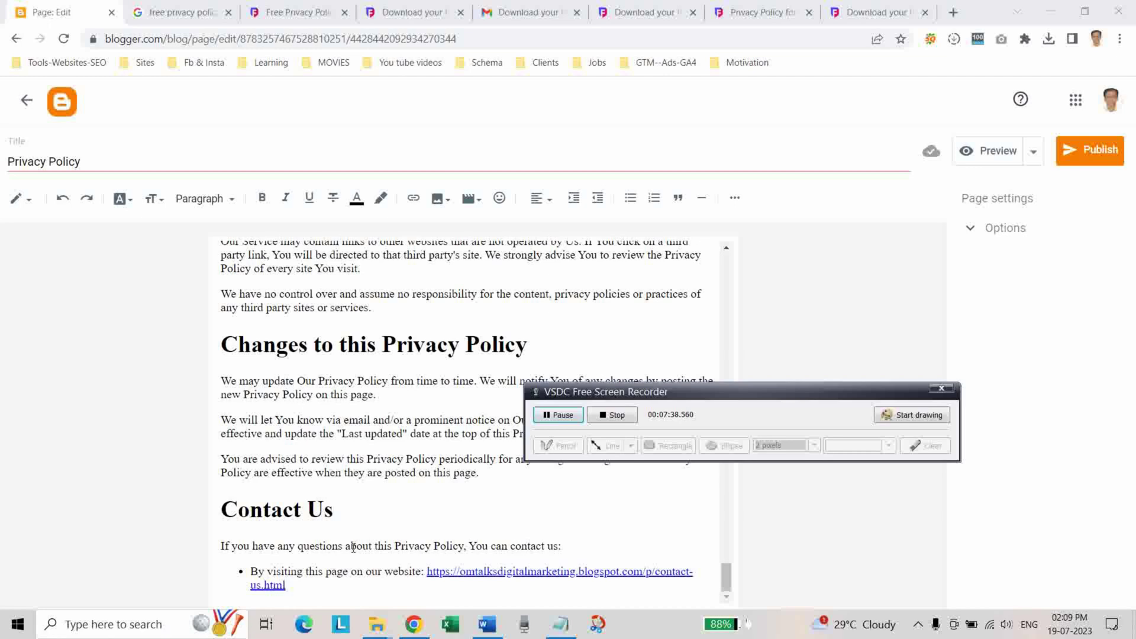
scroll(353, 548, "up", 3)
scroll(347, 552, "down", 3)
scroll(346, 552, "up", 2)
left_click_drag(736, 402, 941, 380)
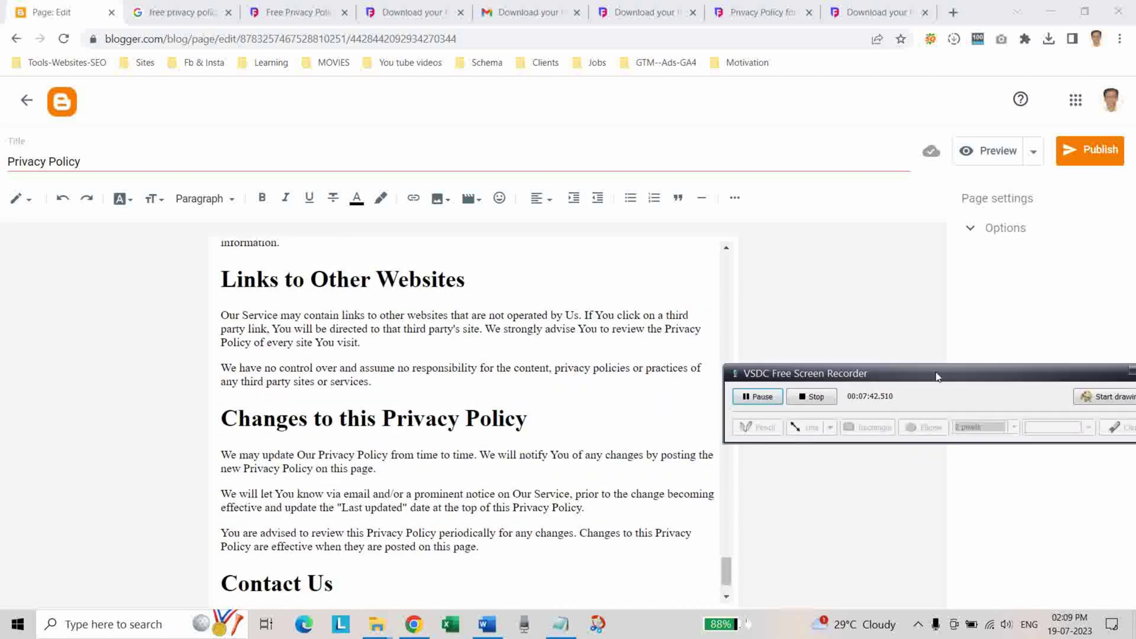
scroll(539, 518, "down", 2)
scroll(523, 528, "up", 20)
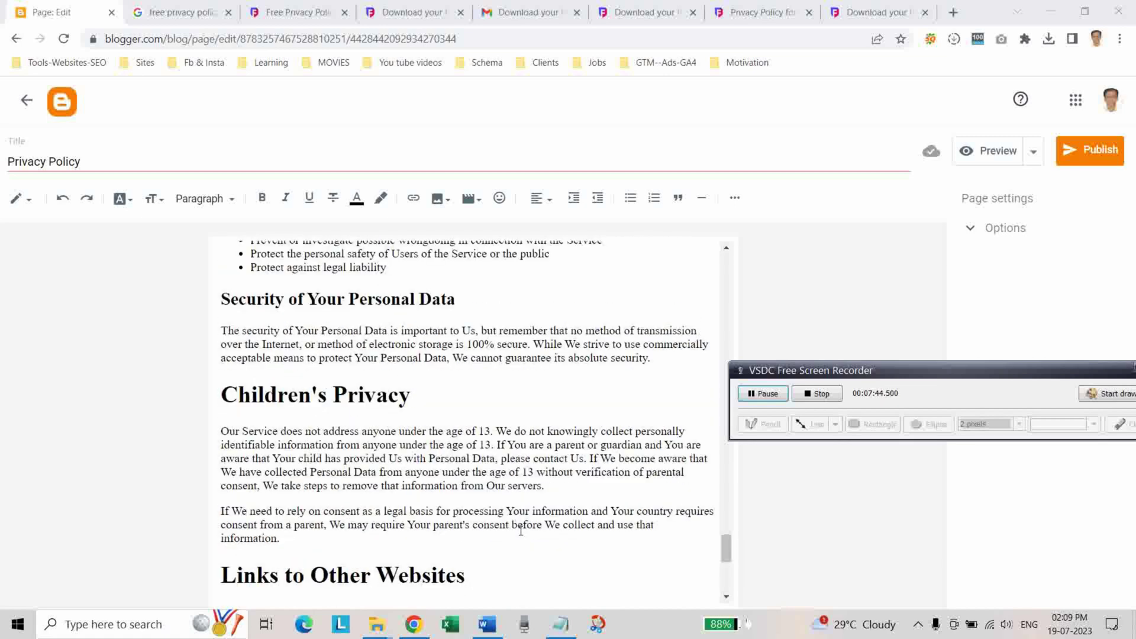
scroll(513, 537, "up", 20)
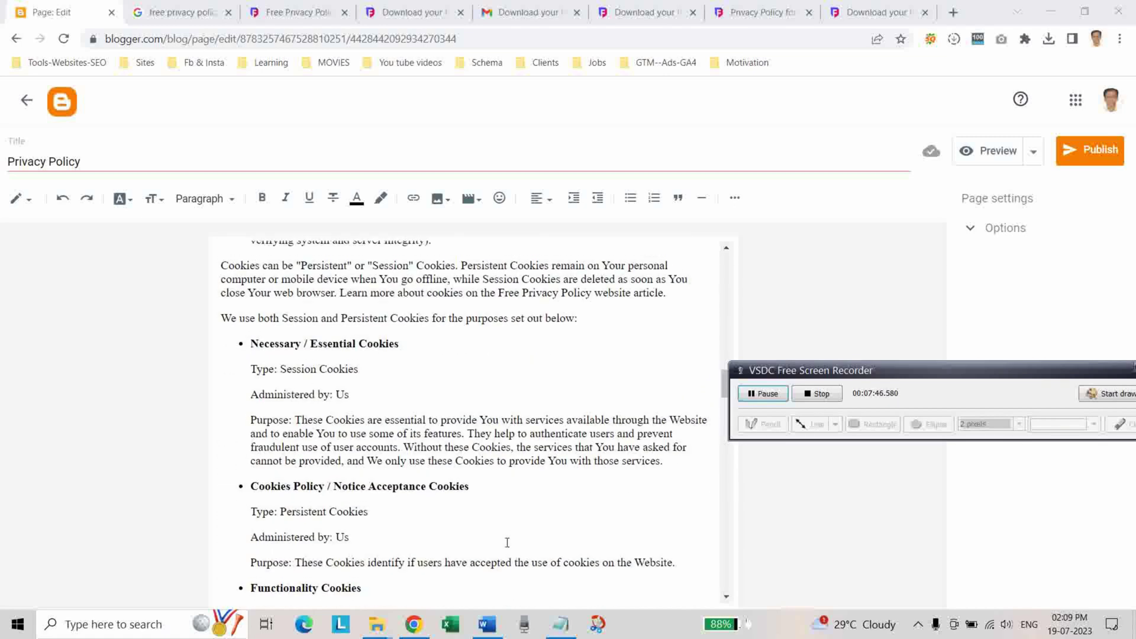
scroll(503, 543, "down", 5)
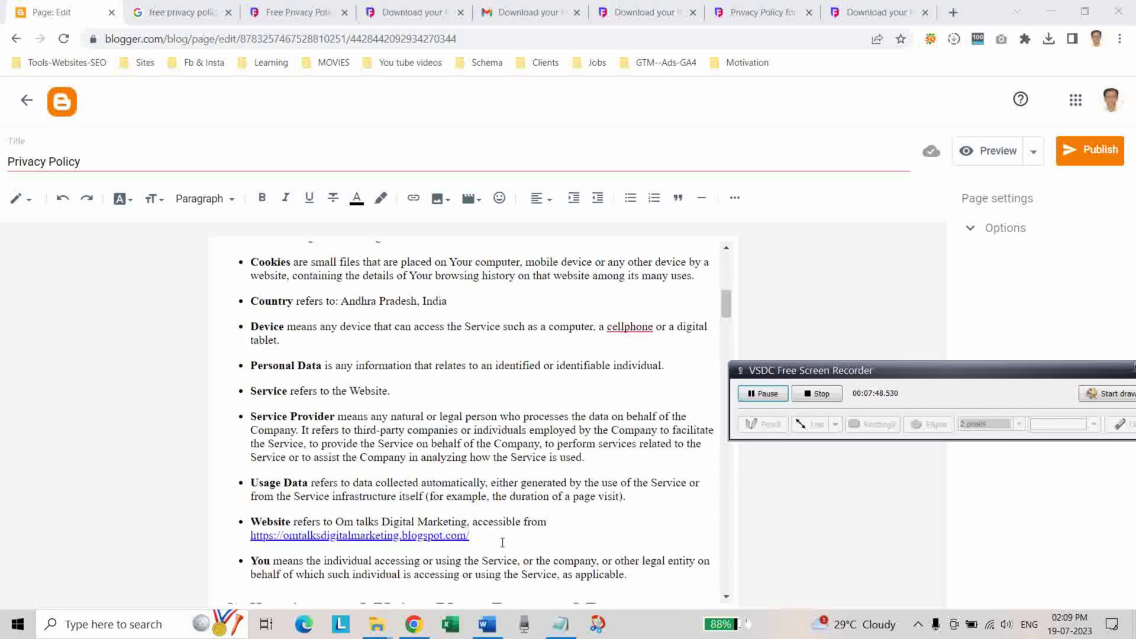
scroll(501, 546, "up", 8)
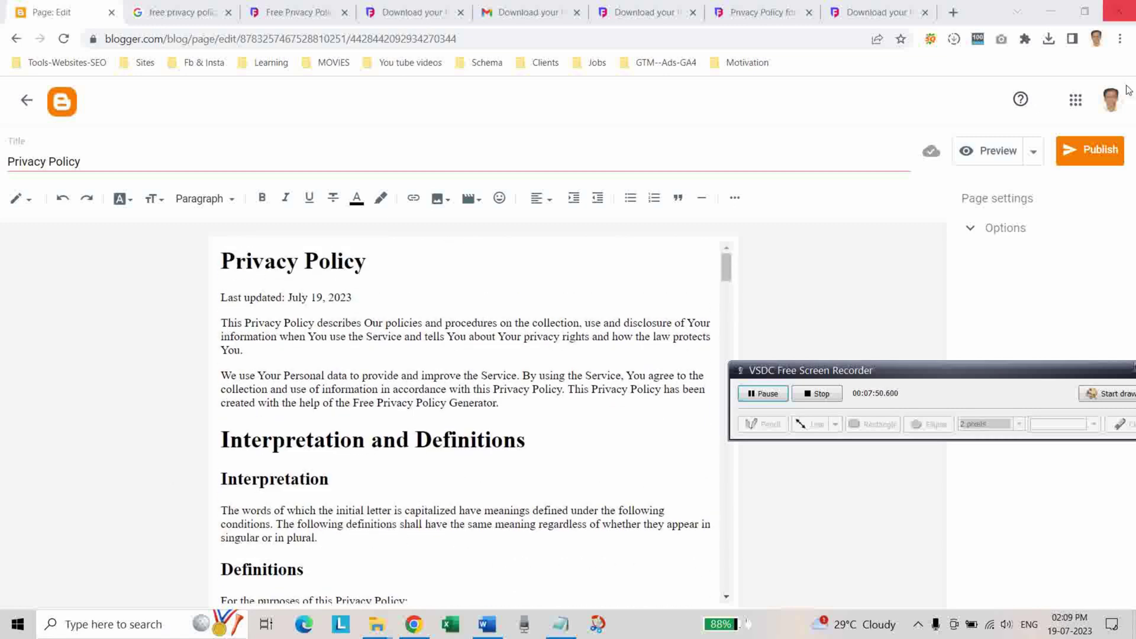
Preview the Privacy Policy page and scroll through it before closing the preview.
left_click(988, 152)
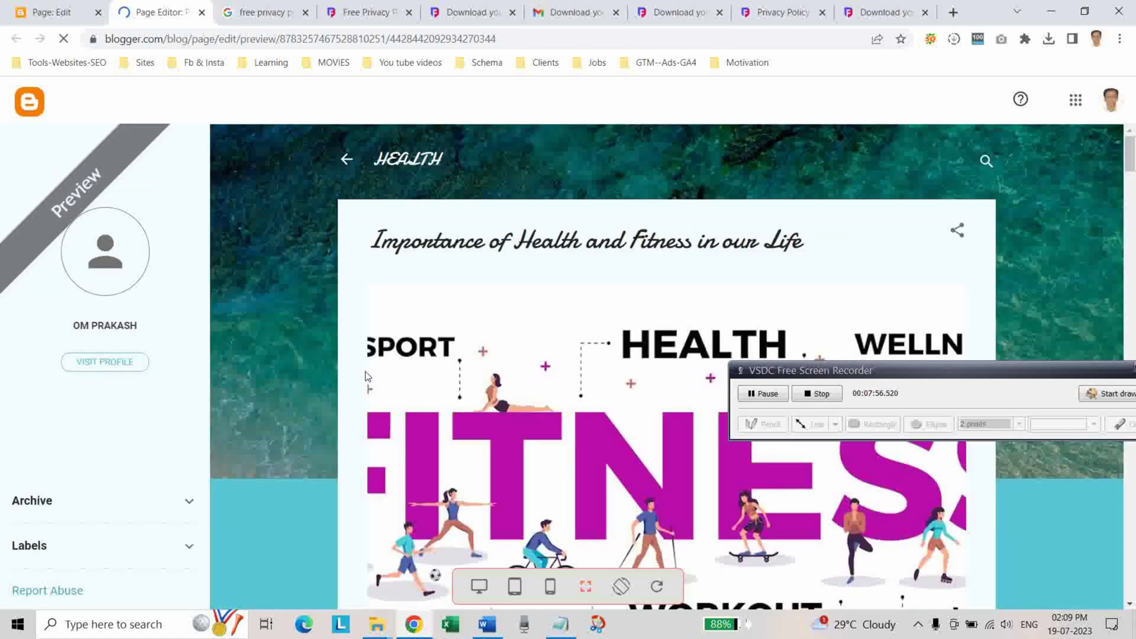
scroll(379, 361, "down", 12)
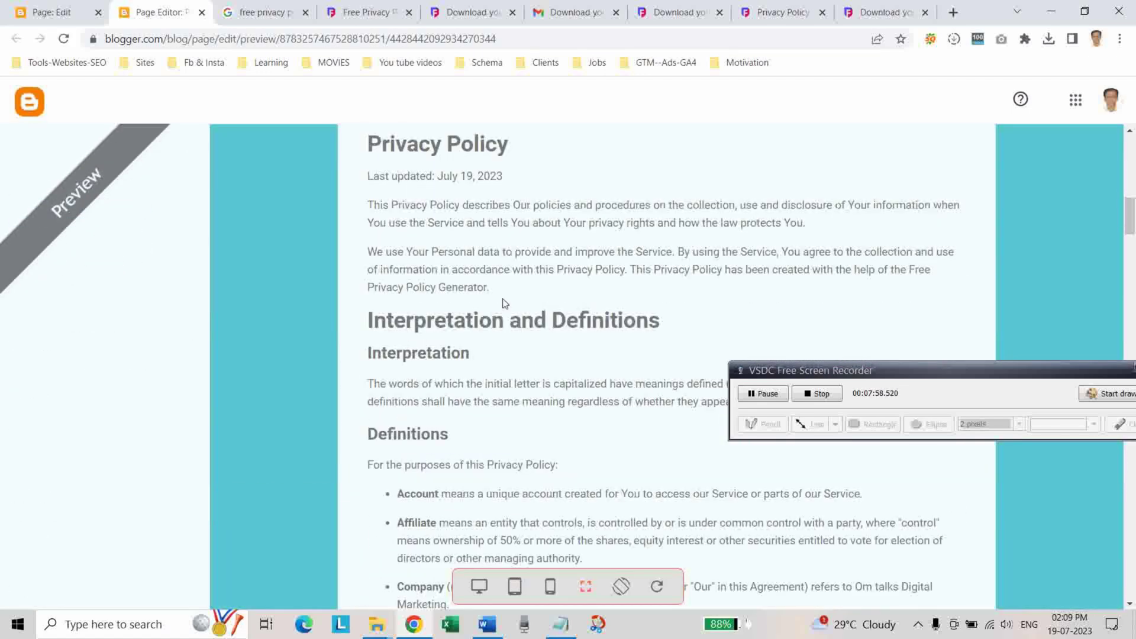
scroll(535, 334, "down", 9)
scroll(536, 331, "down", 15)
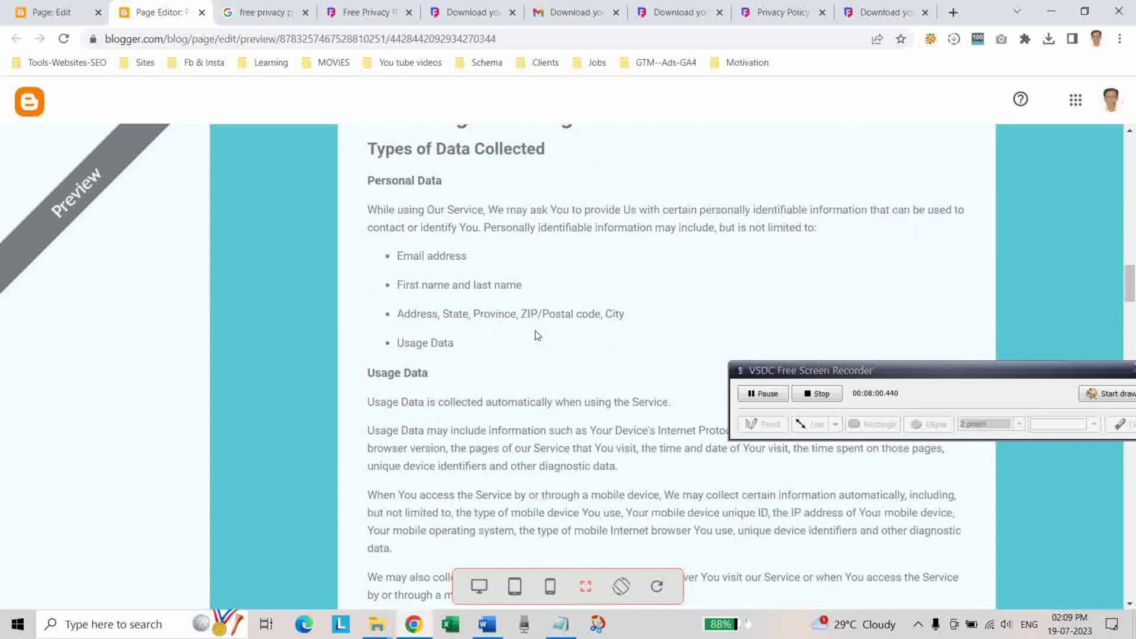
scroll(529, 335, "down", 15)
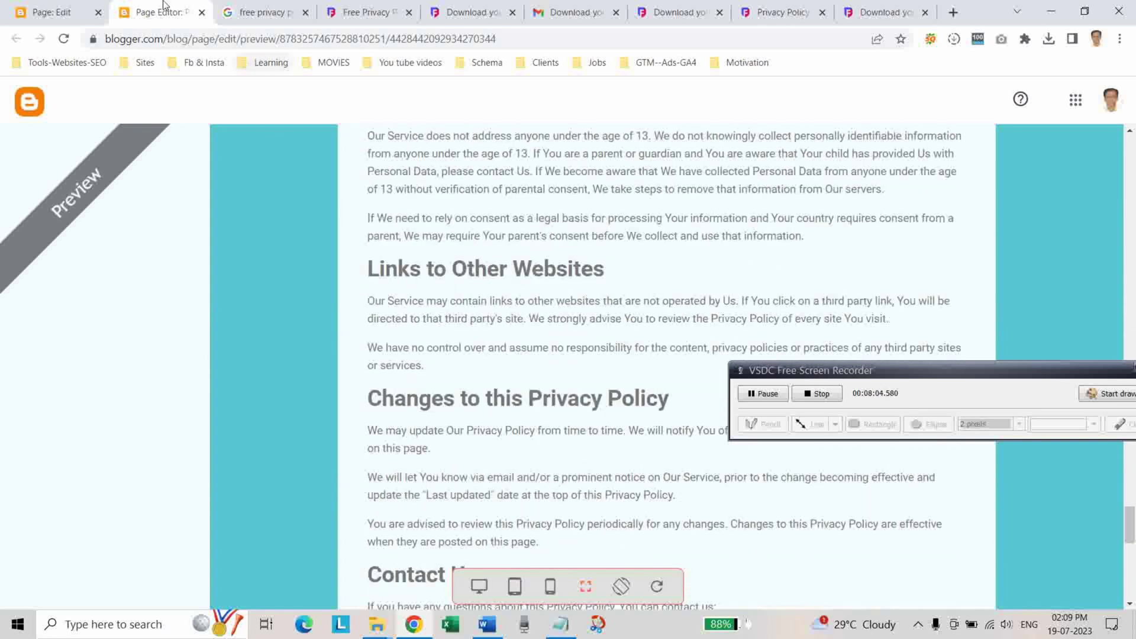
left_click(202, 12)
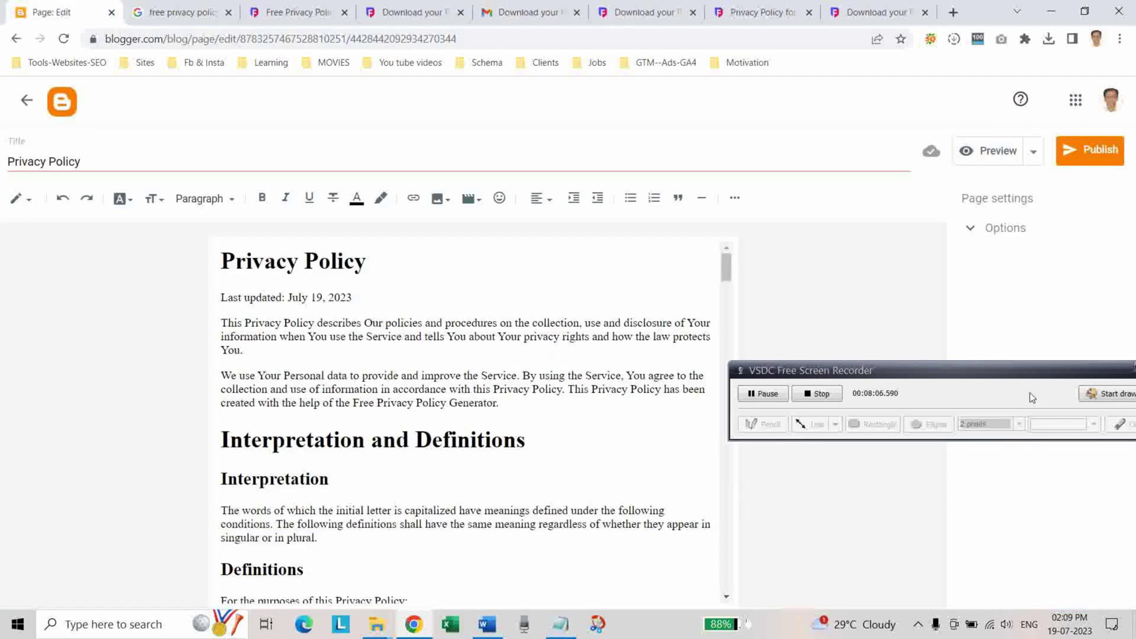
Publish the Privacy Policy page and confirm the publish.
left_click(1084, 160)
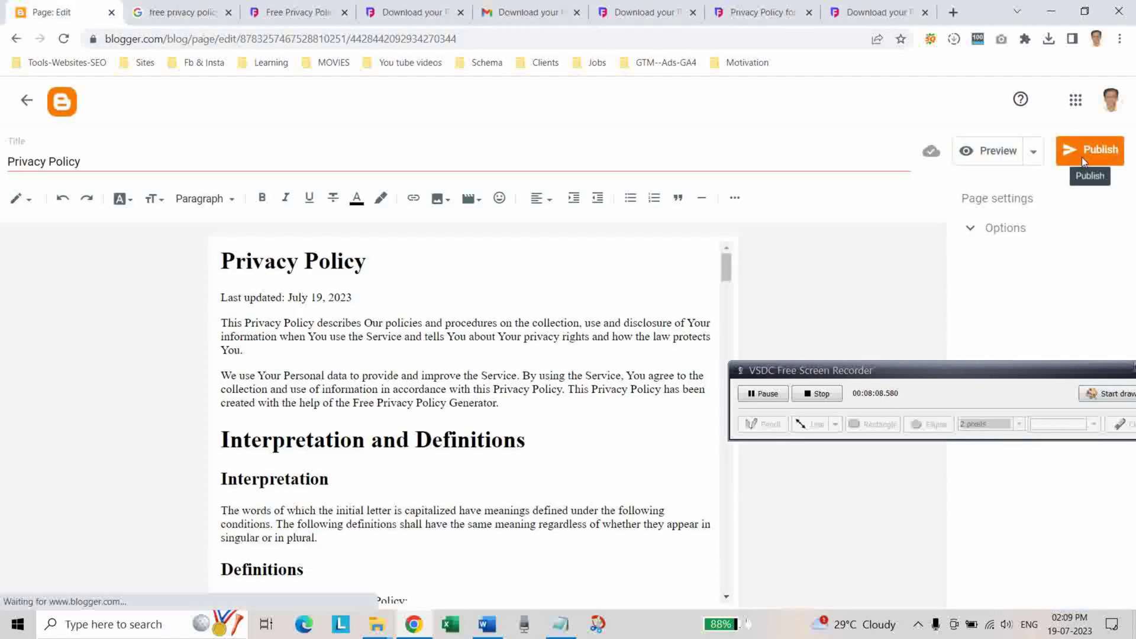
left_click(626, 380)
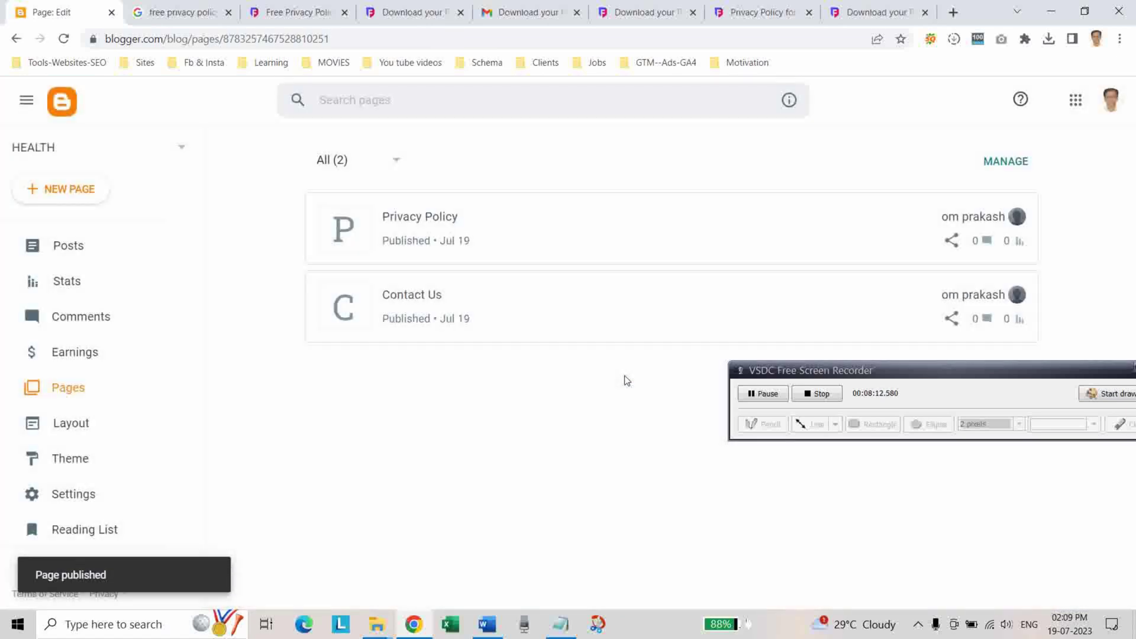
left_click_drag(994, 379, 757, 489)
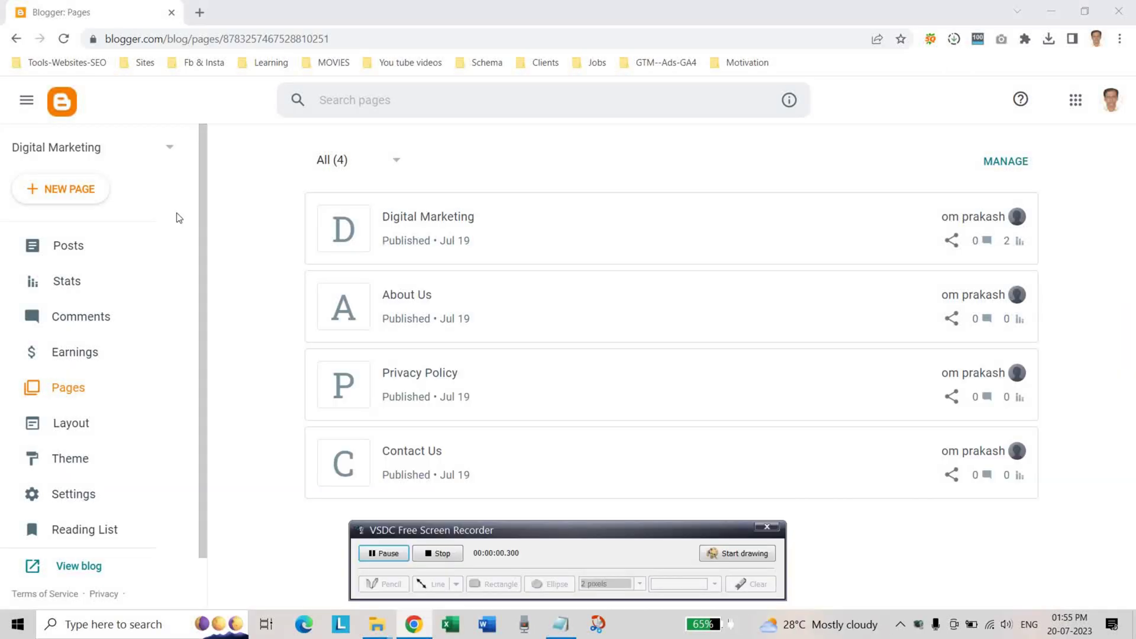
Start a new page and paste DISCLAIMER from the notes as its title.
left_click(55, 200)
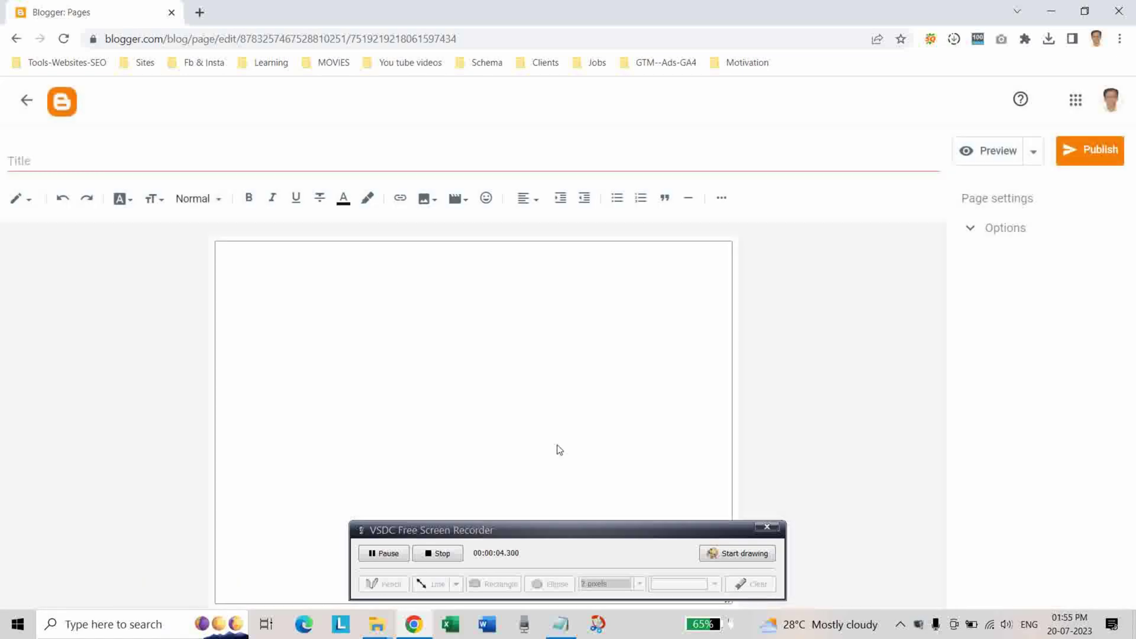
left_click(560, 625)
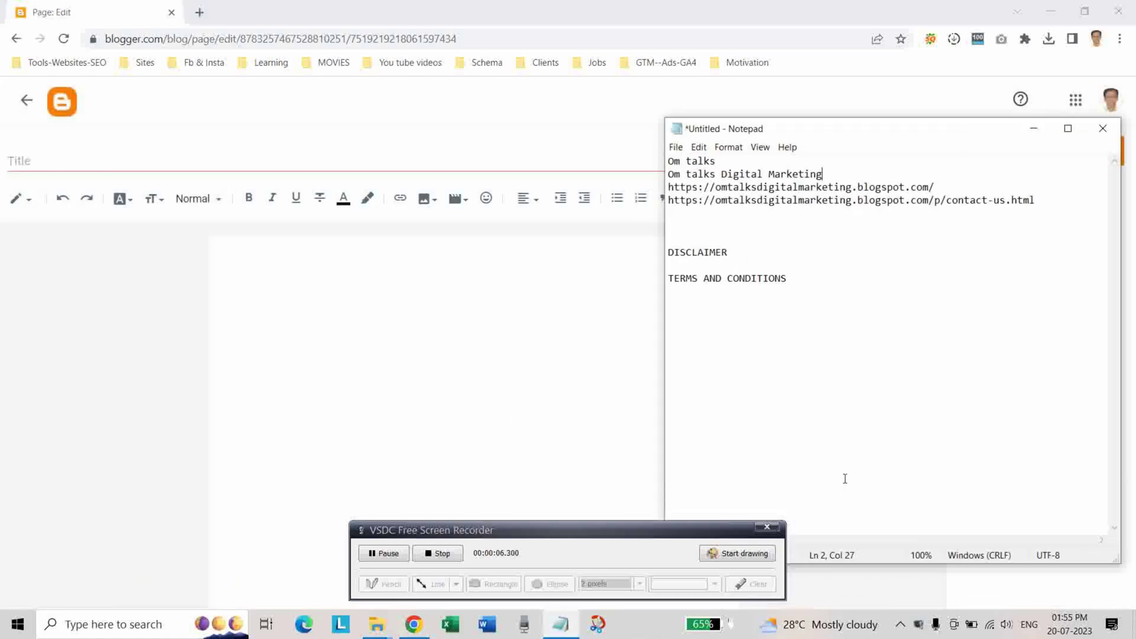
left_click_drag(738, 254, 667, 252)
right_click(682, 256)
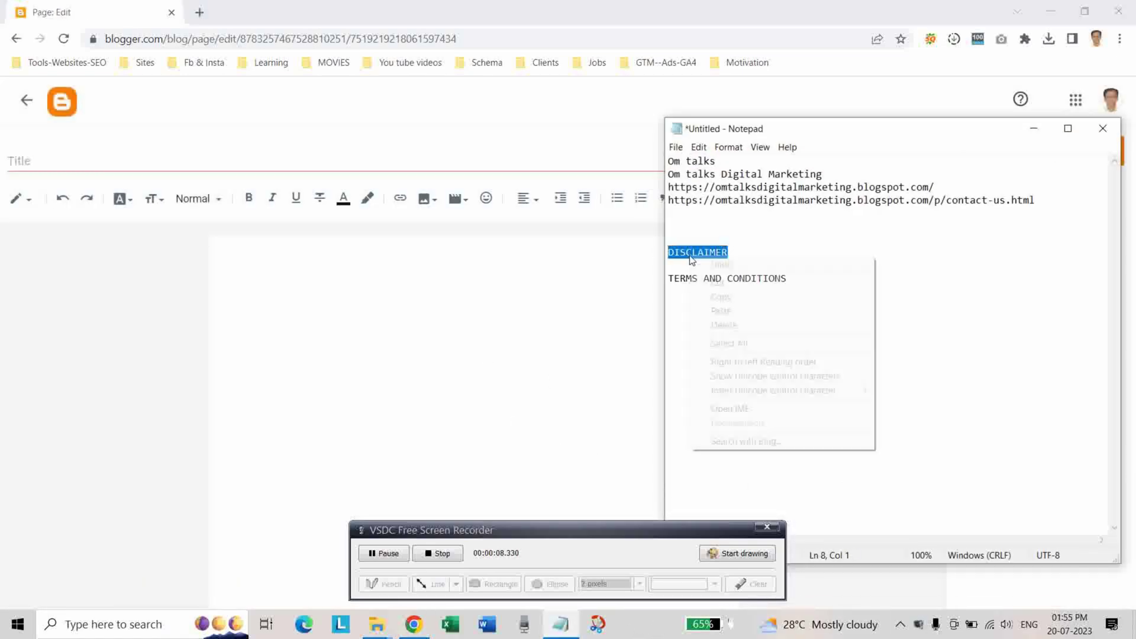
left_click(738, 298)
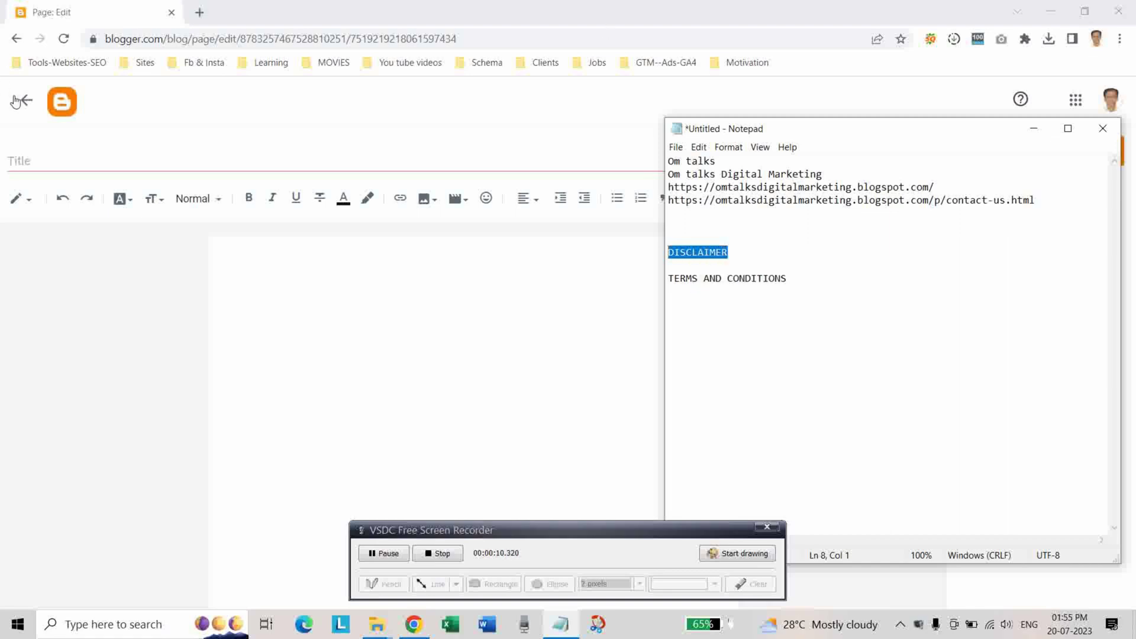
right_click(31, 161)
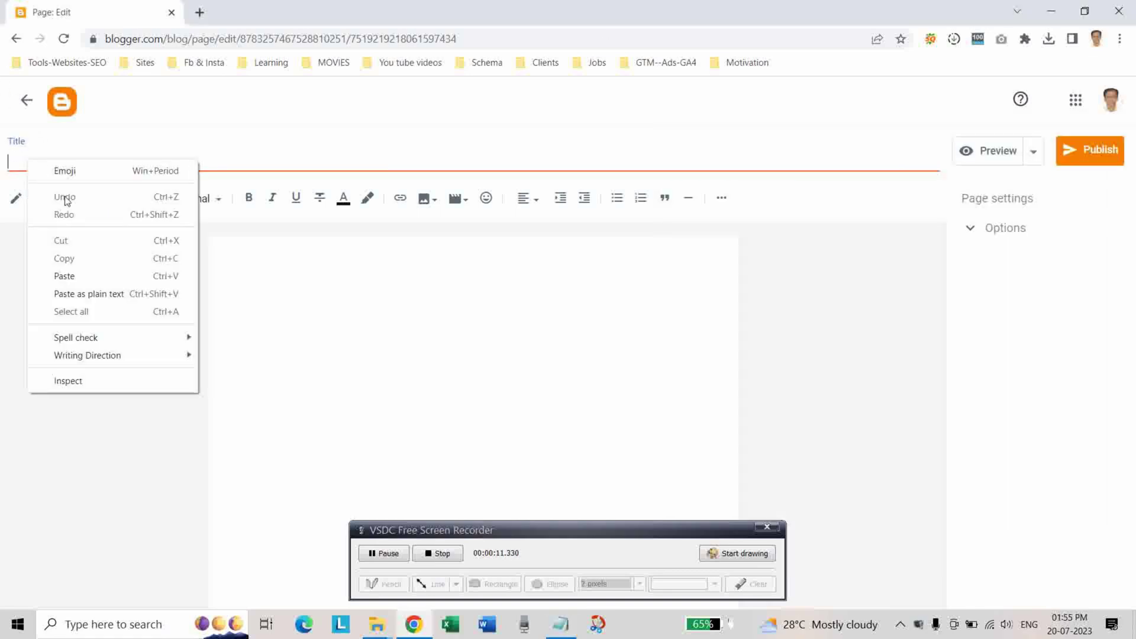
left_click(64, 276)
Search Google for 'disclaimer generator' and open the Disclaimer Generator result in a new tab.
left_click(200, 12)
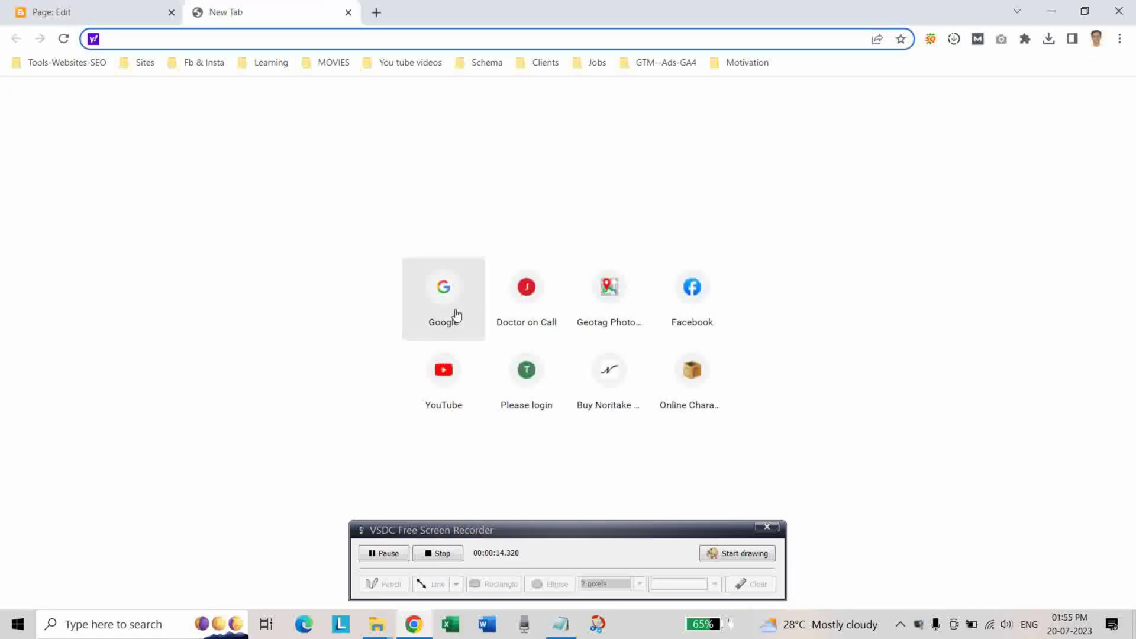
left_click(438, 301)
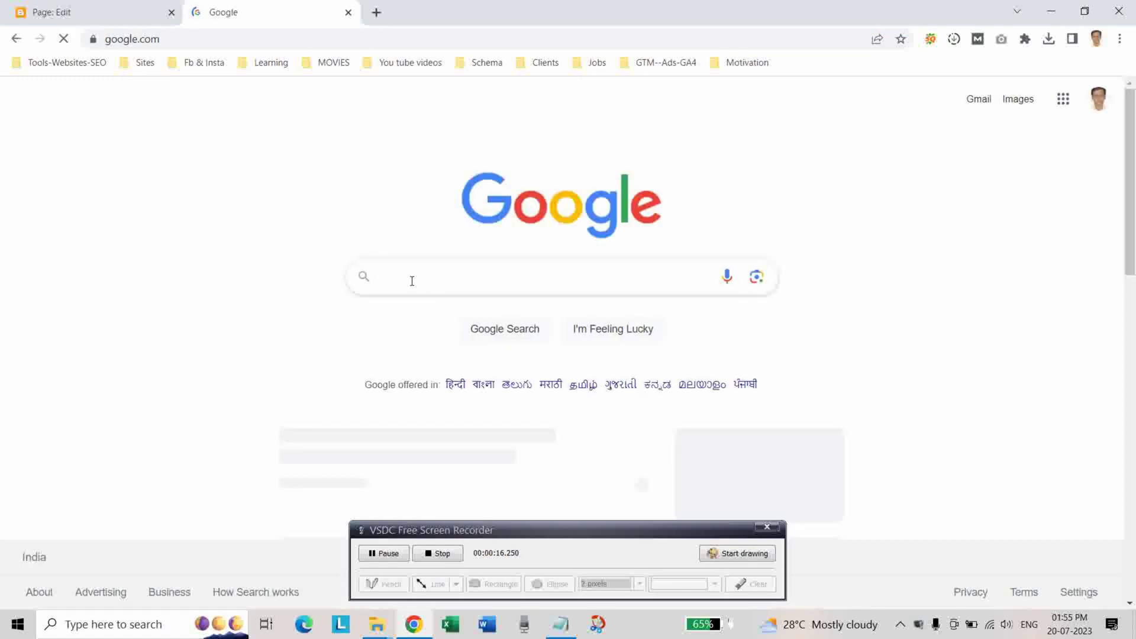
left_click(411, 279)
type("di")
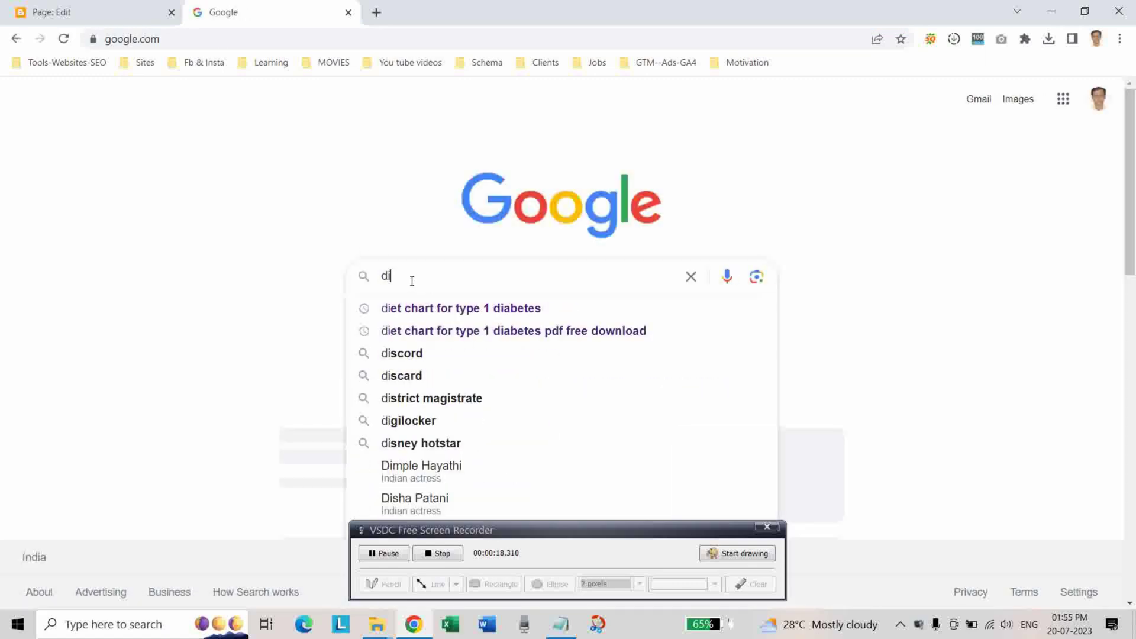
type("scl")
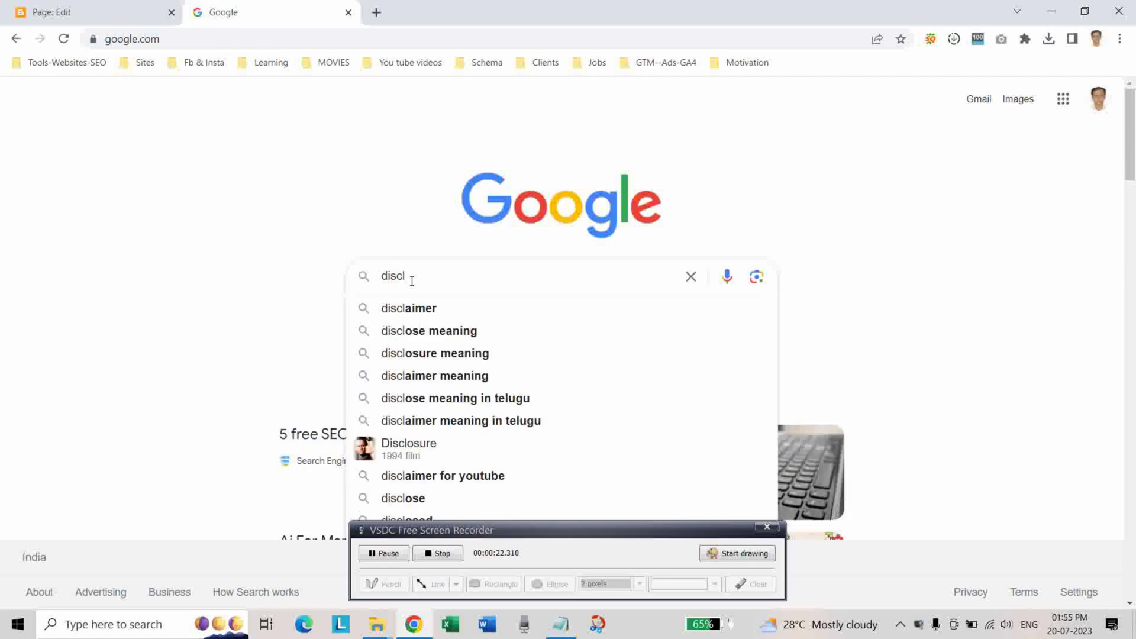
type("aimer")
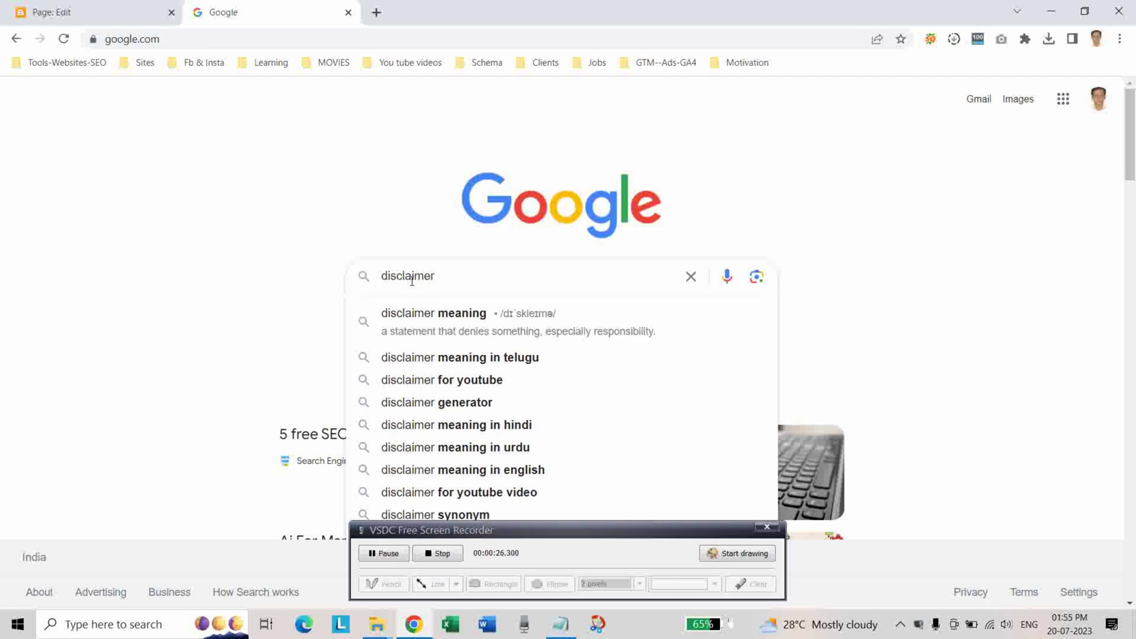
left_click(444, 406)
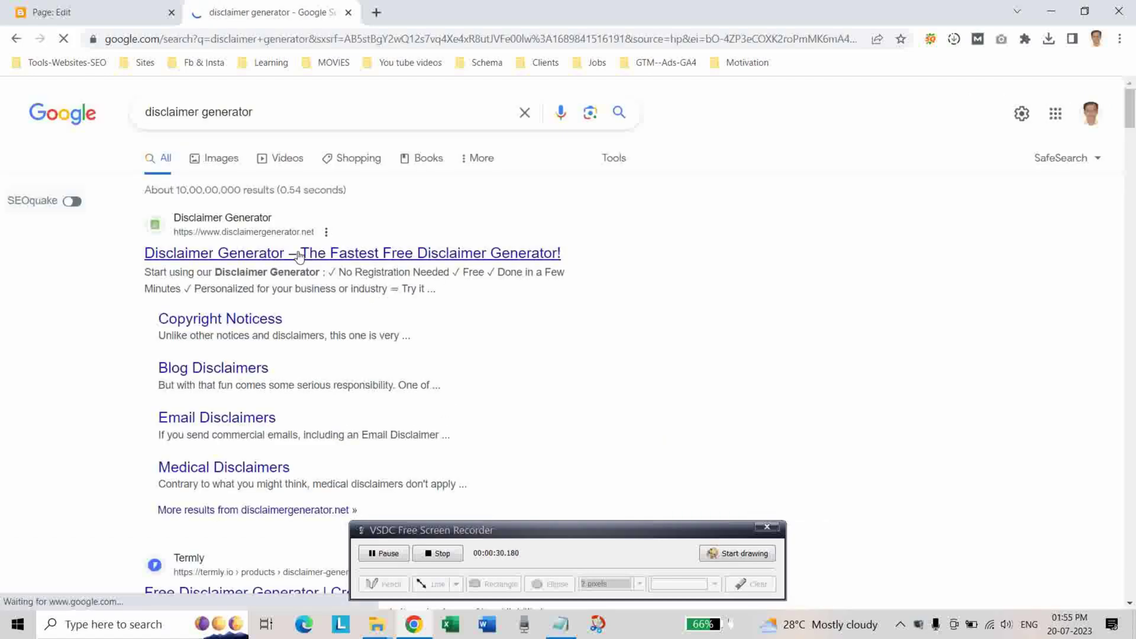
right_click(299, 254)
left_click(314, 261)
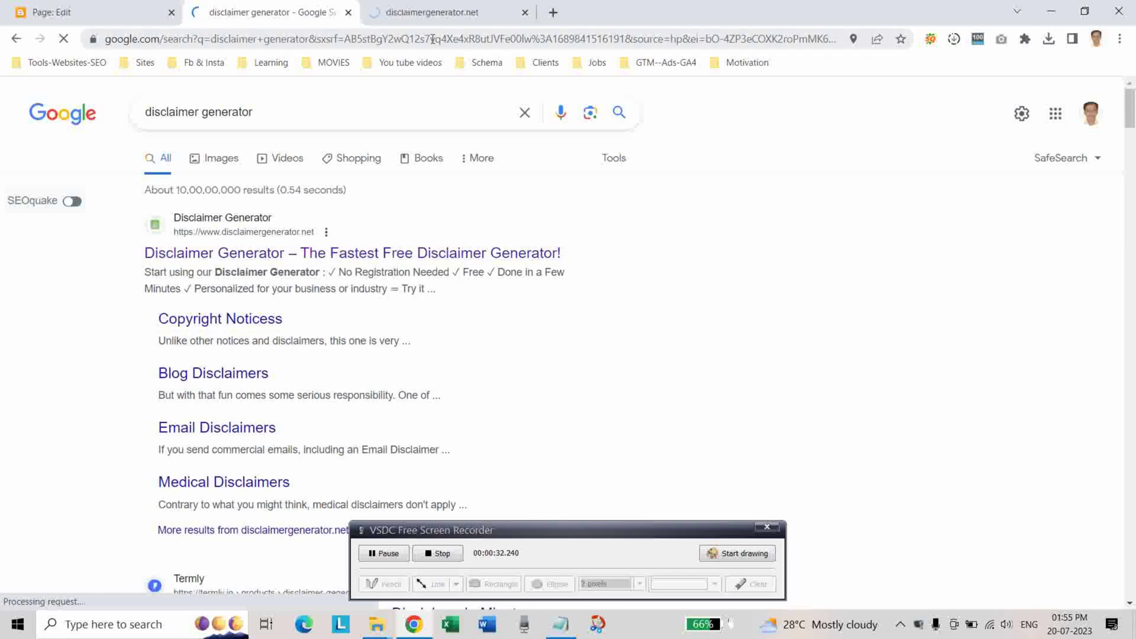
Paste Om talks from the notes into the Your Company Name field.
left_click(423, 12)
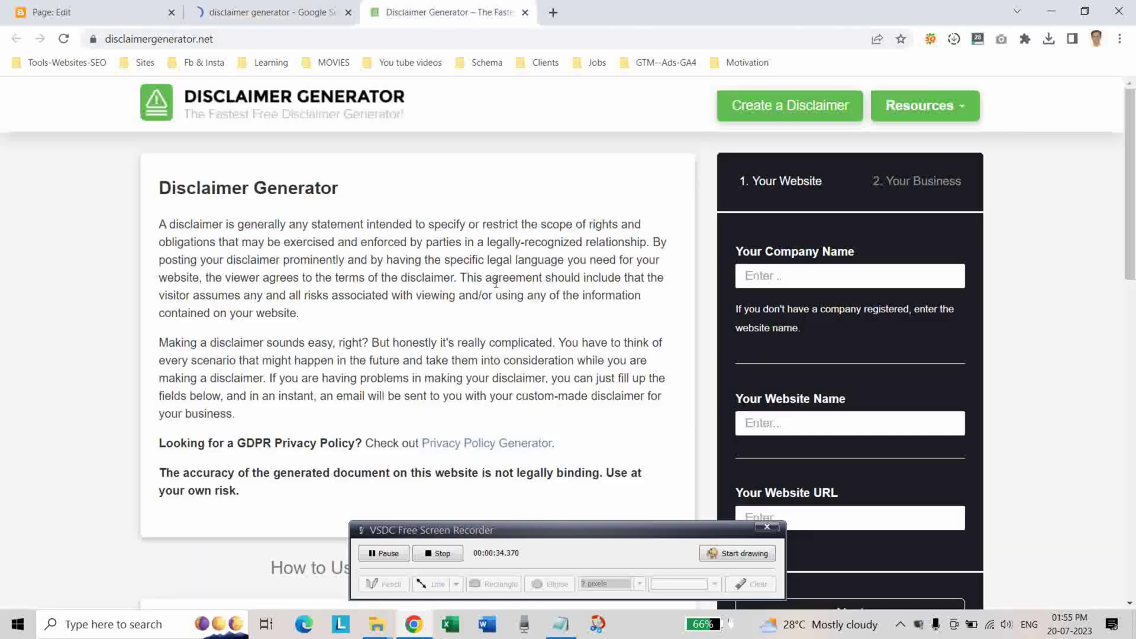
scroll(853, 291, "down", 2)
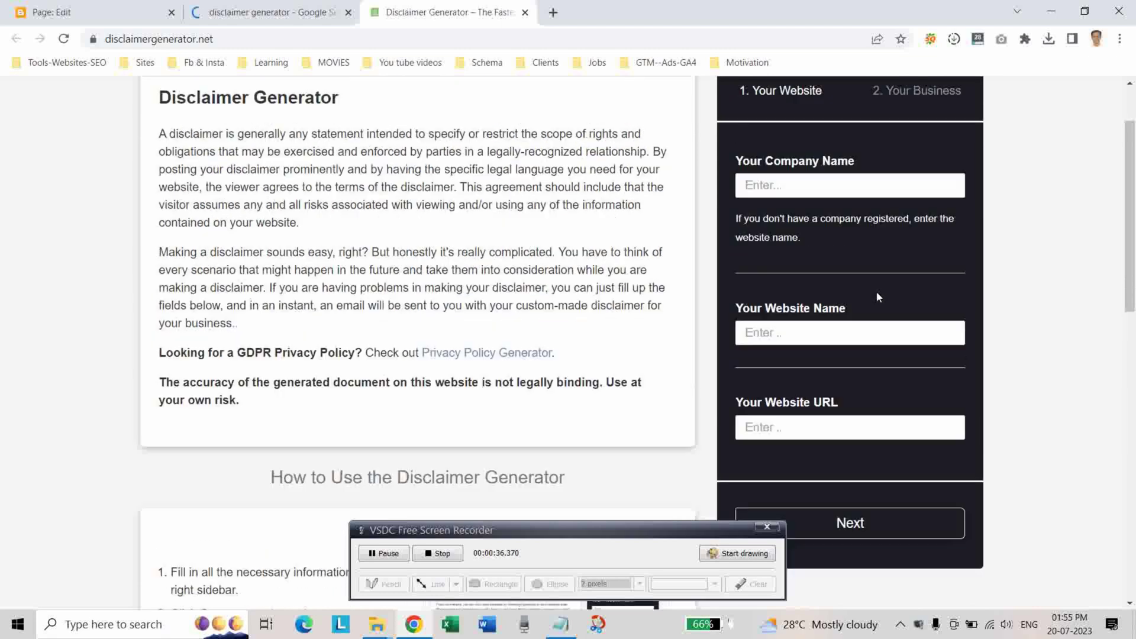
scroll(877, 296, "up", 1)
left_click(764, 203)
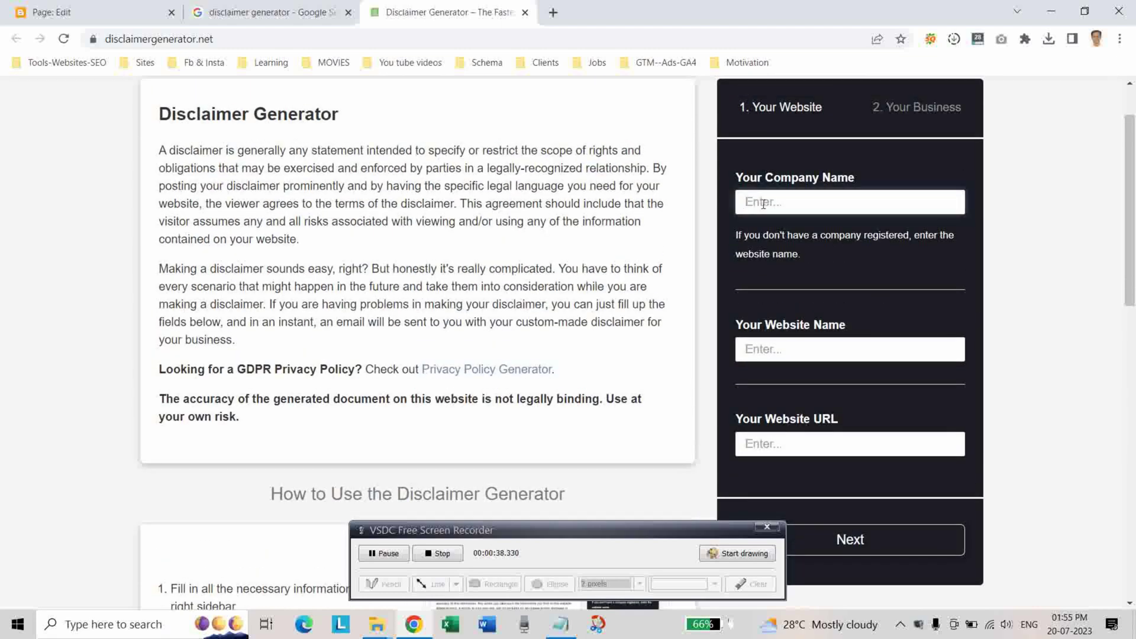
left_click(565, 625)
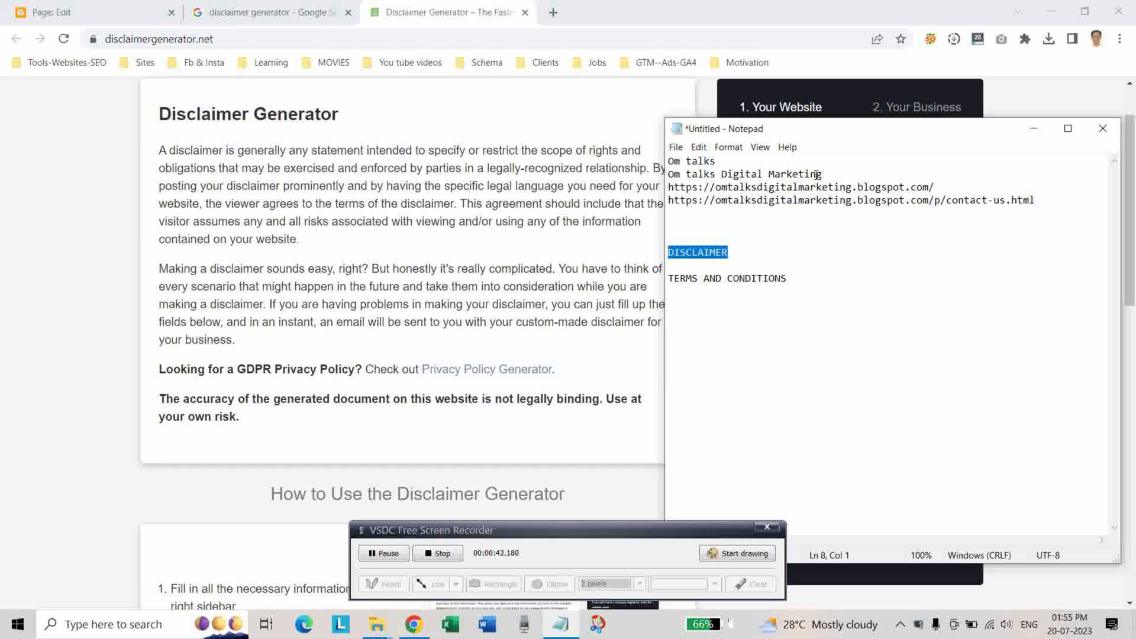
left_click_drag(722, 164, 661, 162)
right_click(675, 161)
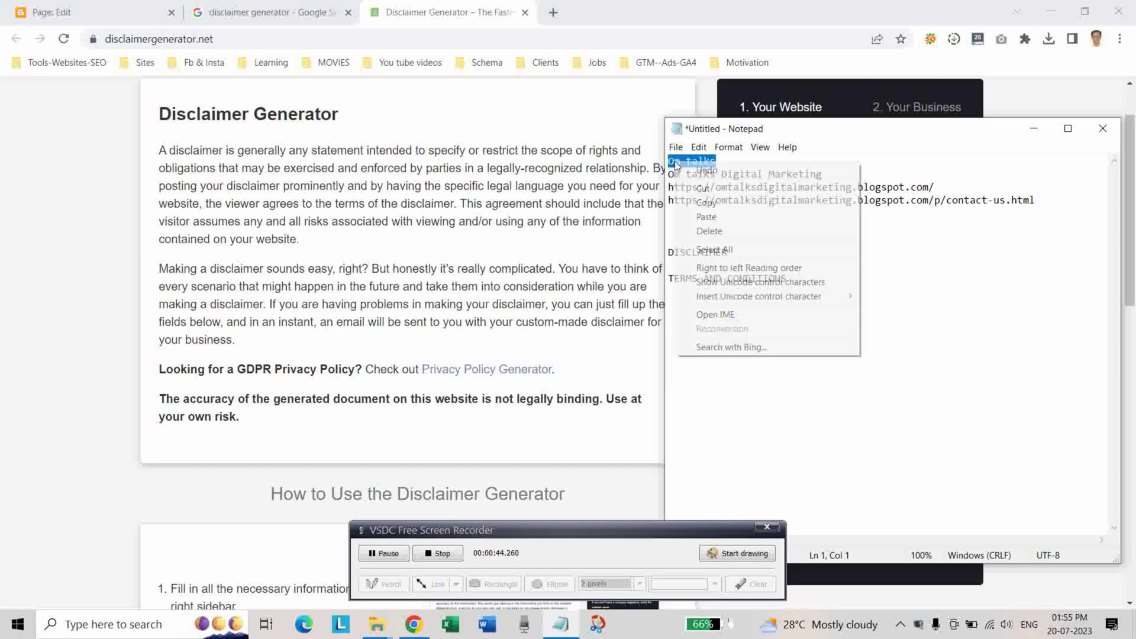
left_click(711, 201)
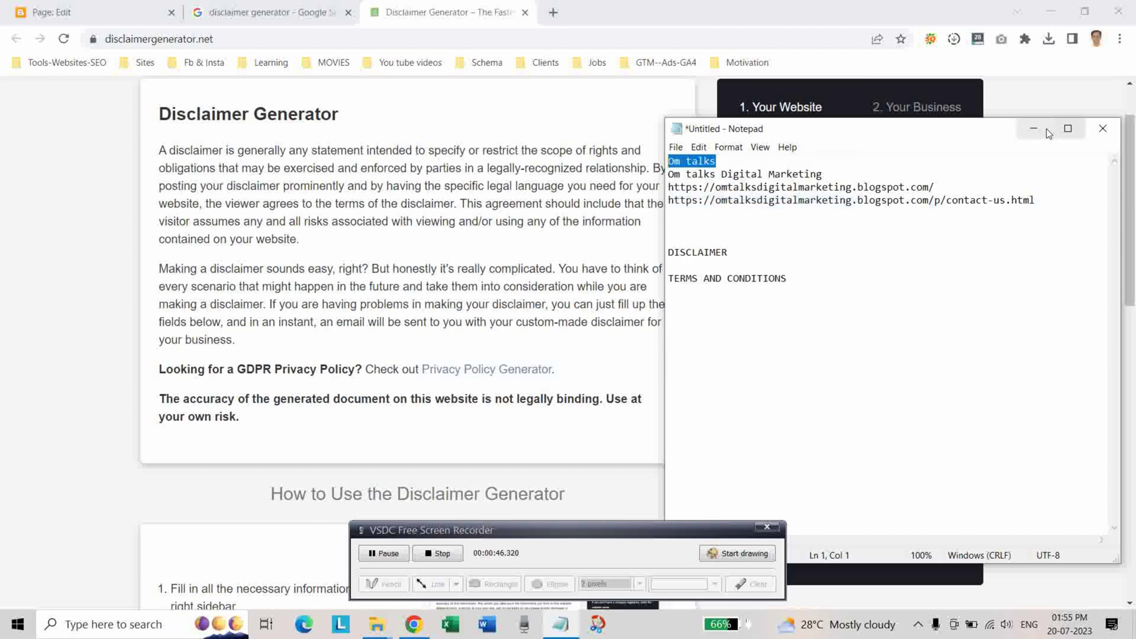
left_click(1042, 129)
right_click(773, 205)
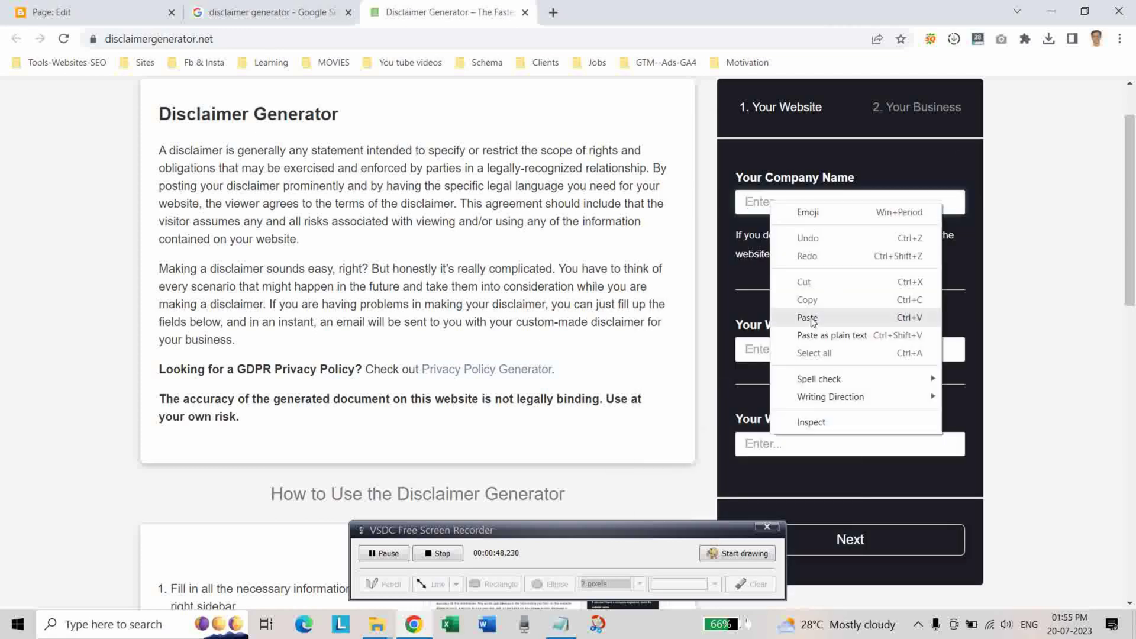
left_click(823, 309)
Paste Om talks Digital Marketing from the notes into Your Website Name.
left_click(561, 623)
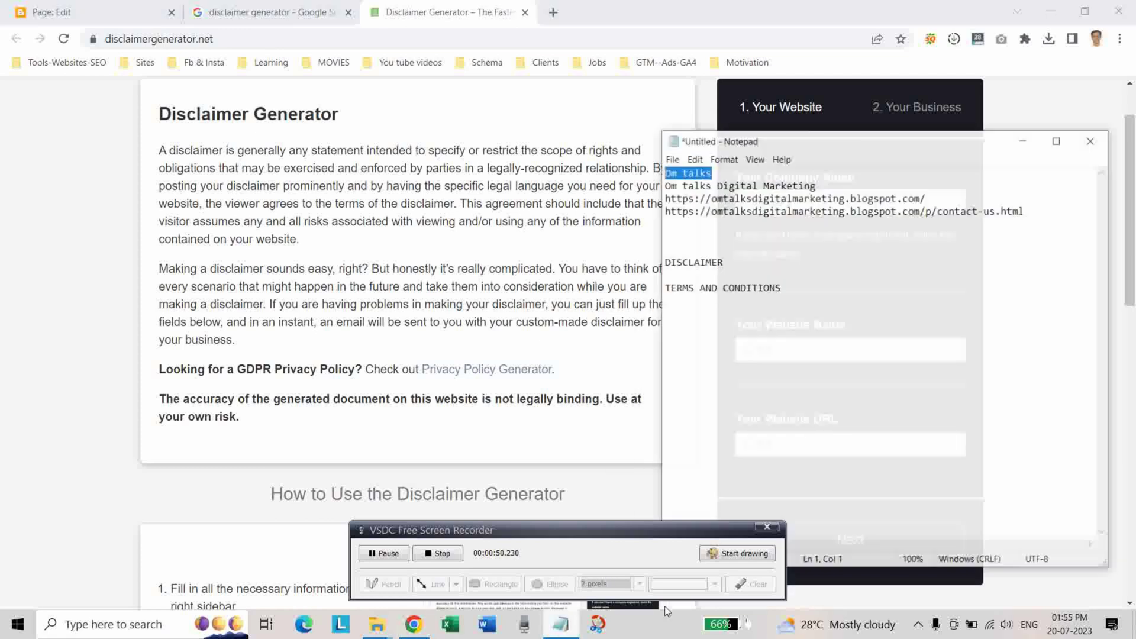
left_click_drag(828, 174, 673, 175)
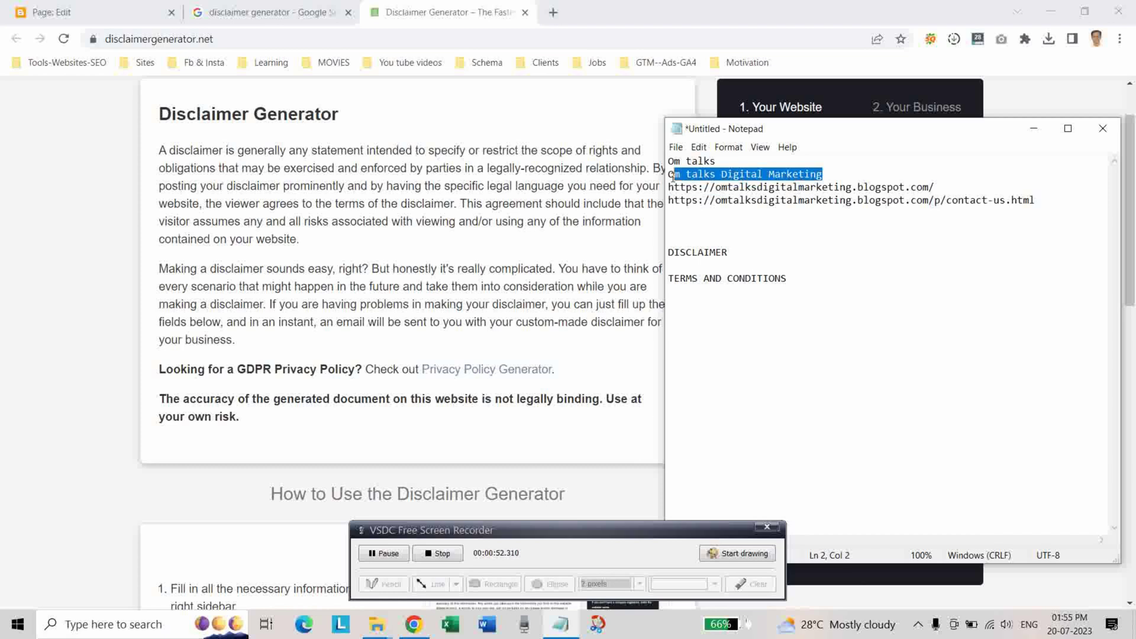
right_click(701, 184)
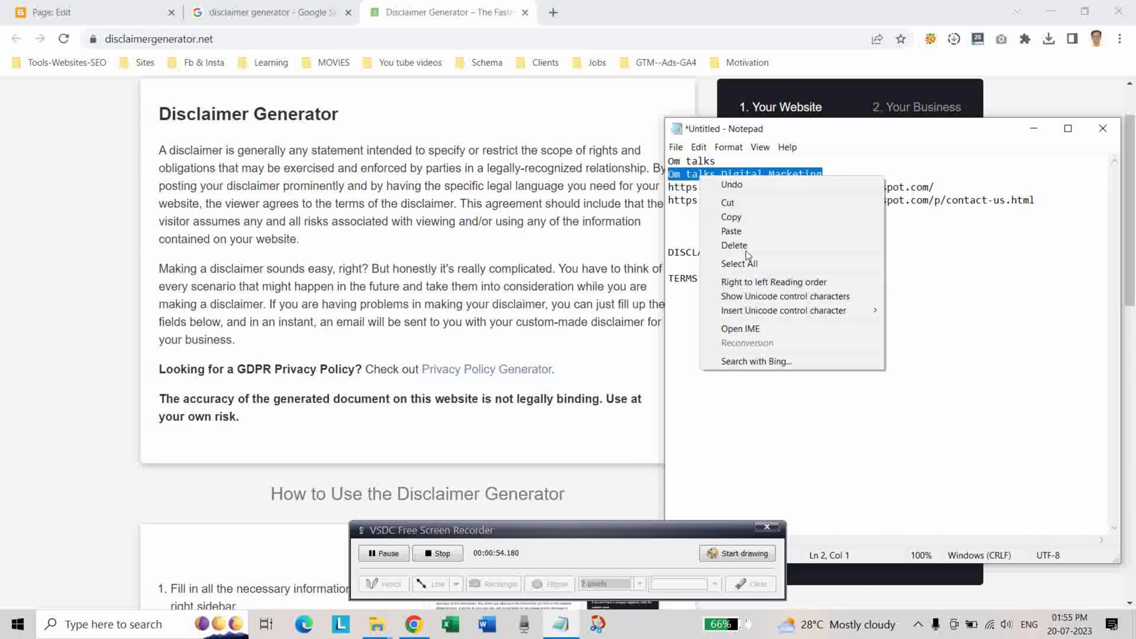
left_click(749, 217)
left_click(1024, 137)
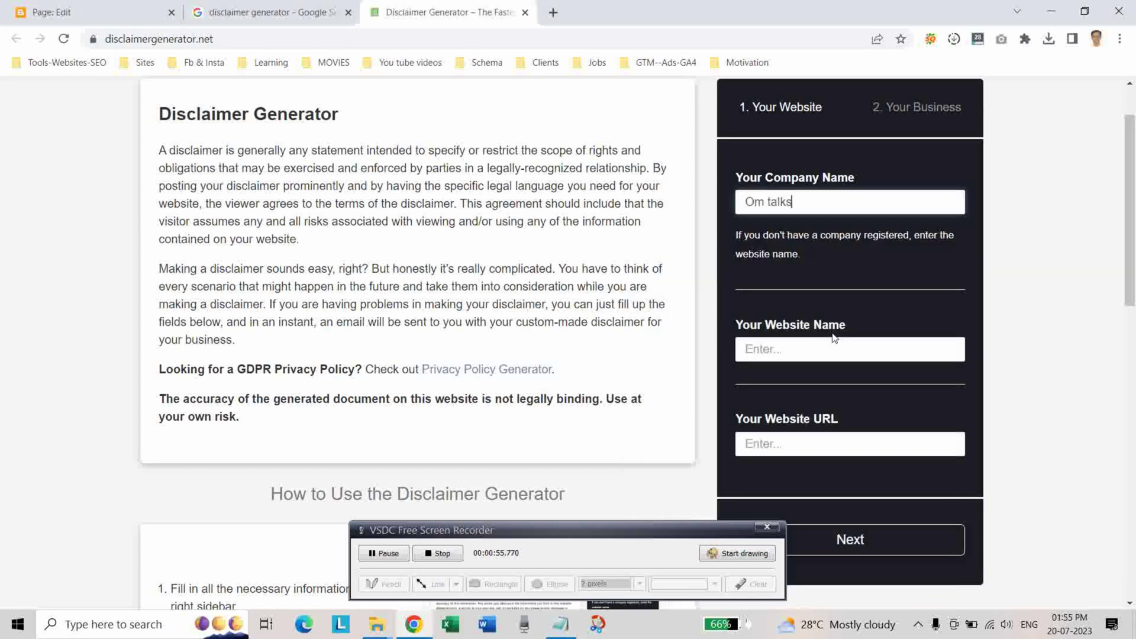
left_click(770, 355)
right_click(769, 355)
left_click(815, 460)
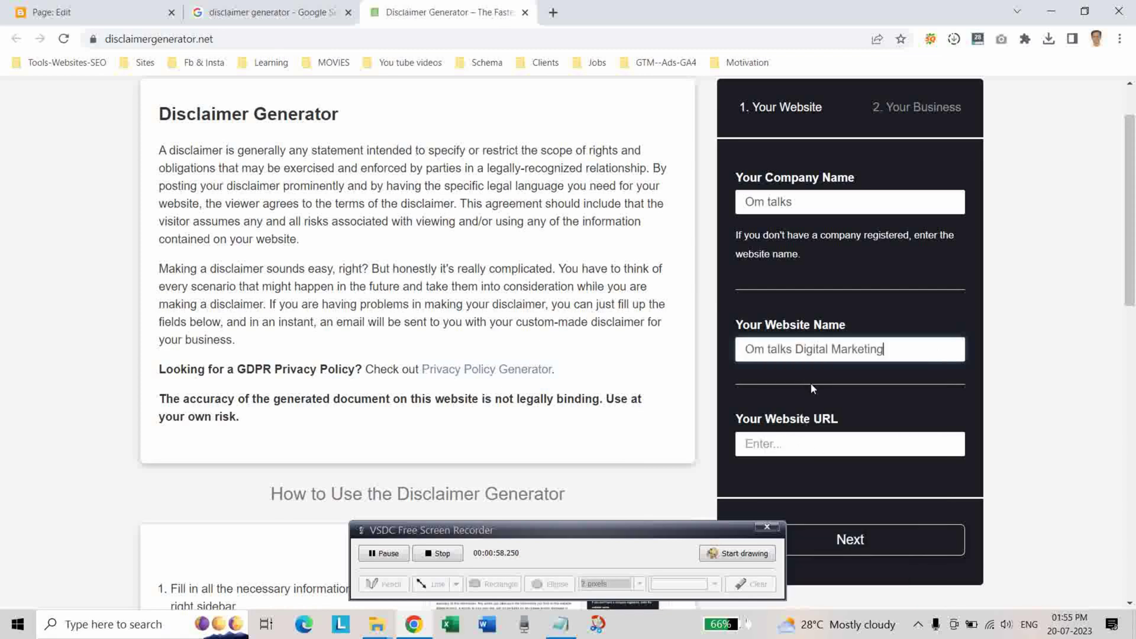
Paste the blog's blogspot URL from the notes into Your Website URL.
scroll(811, 388, "down", 3)
left_click(560, 624)
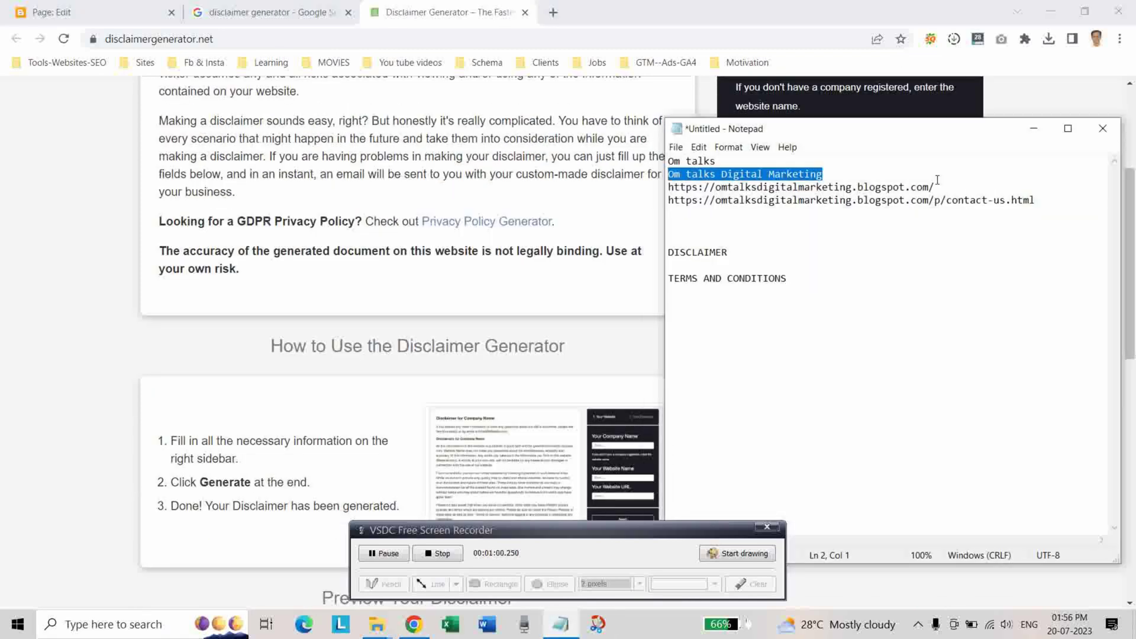
key("Down")
key("shift+End")
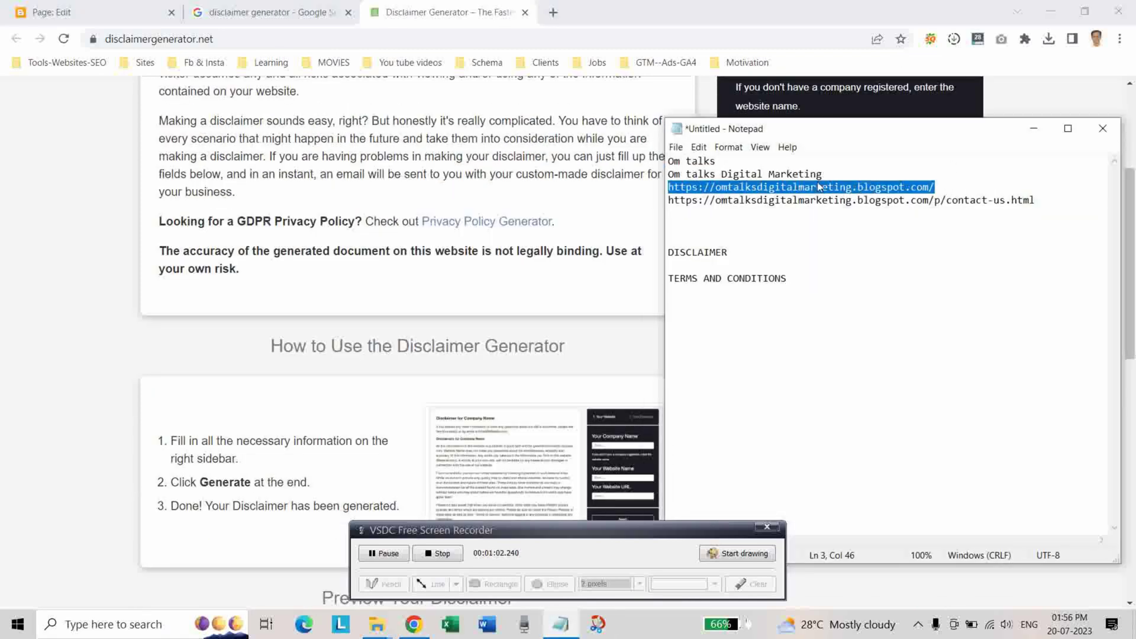
right_click(820, 187)
left_click(852, 222)
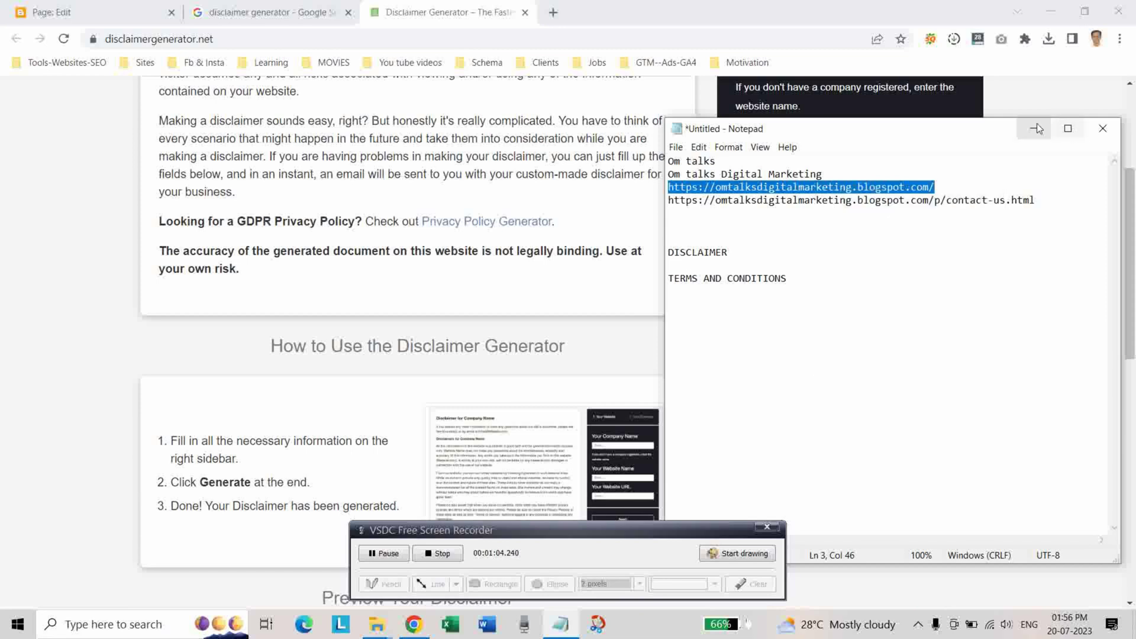
left_click(1037, 129)
right_click(770, 294)
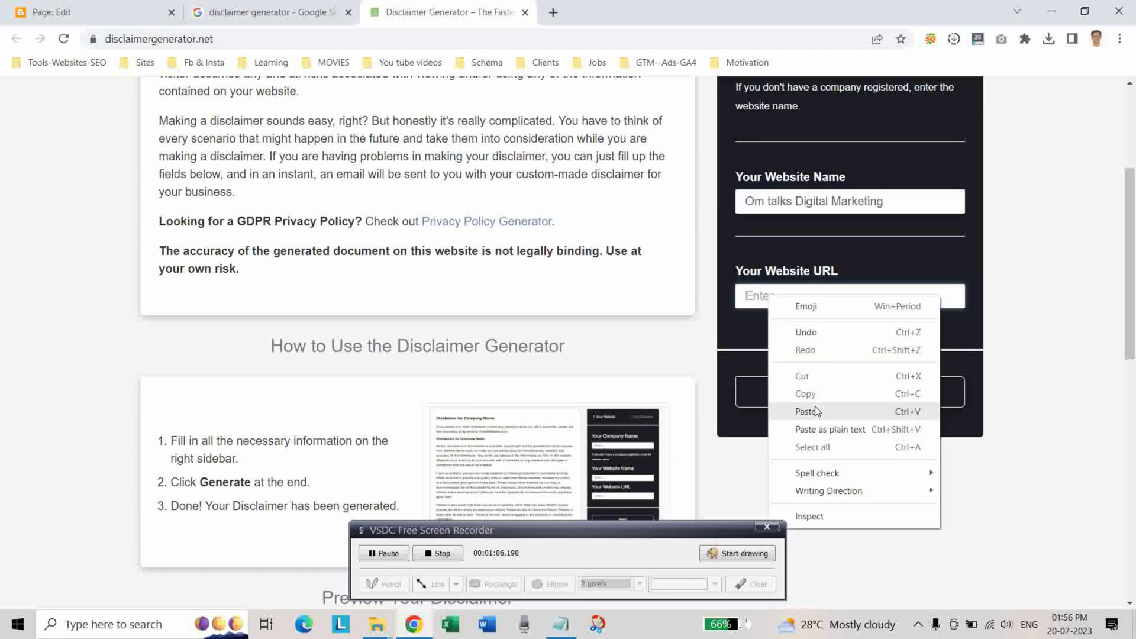
left_click(780, 407)
In the business details step, set the country to India and enter the contact e-mail address.
left_click(837, 391)
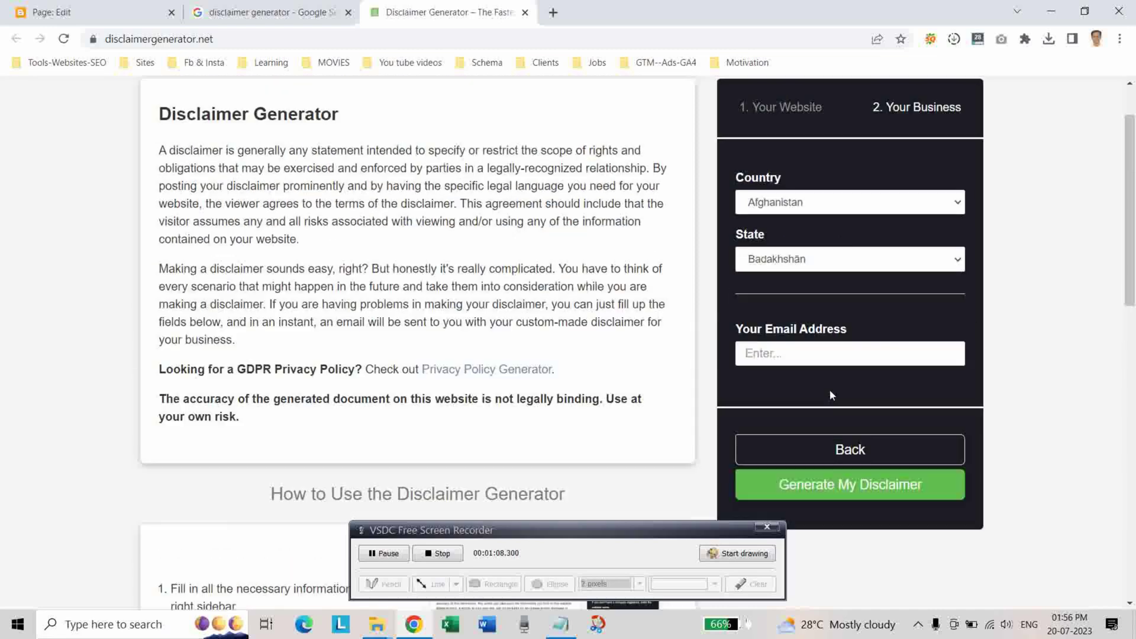
left_click(853, 203)
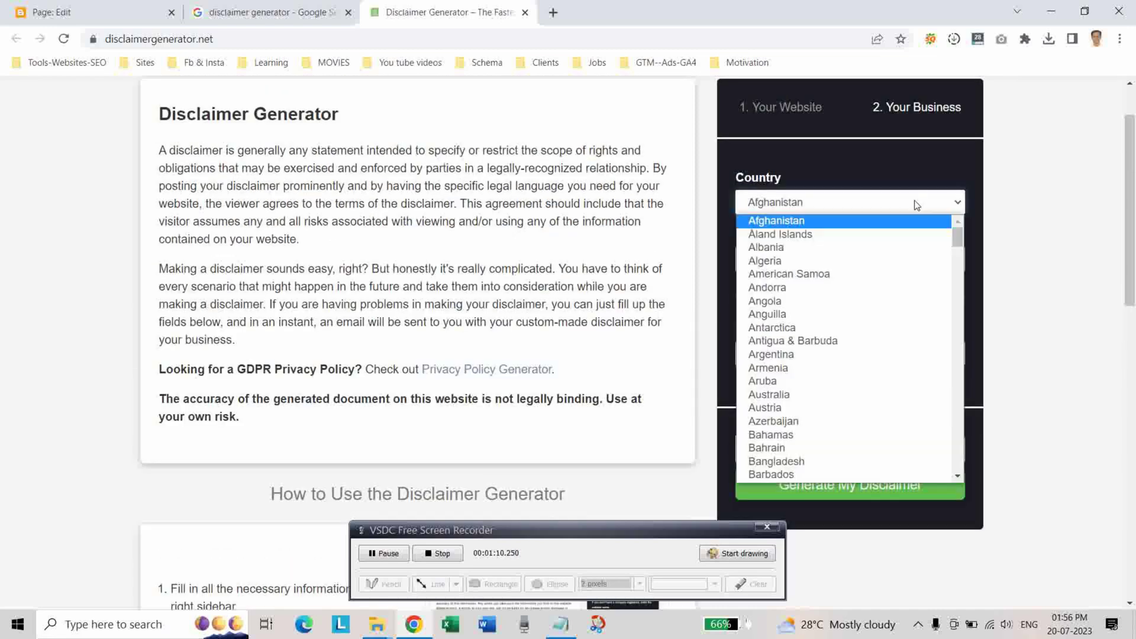
scroll(811, 379, "down", 10)
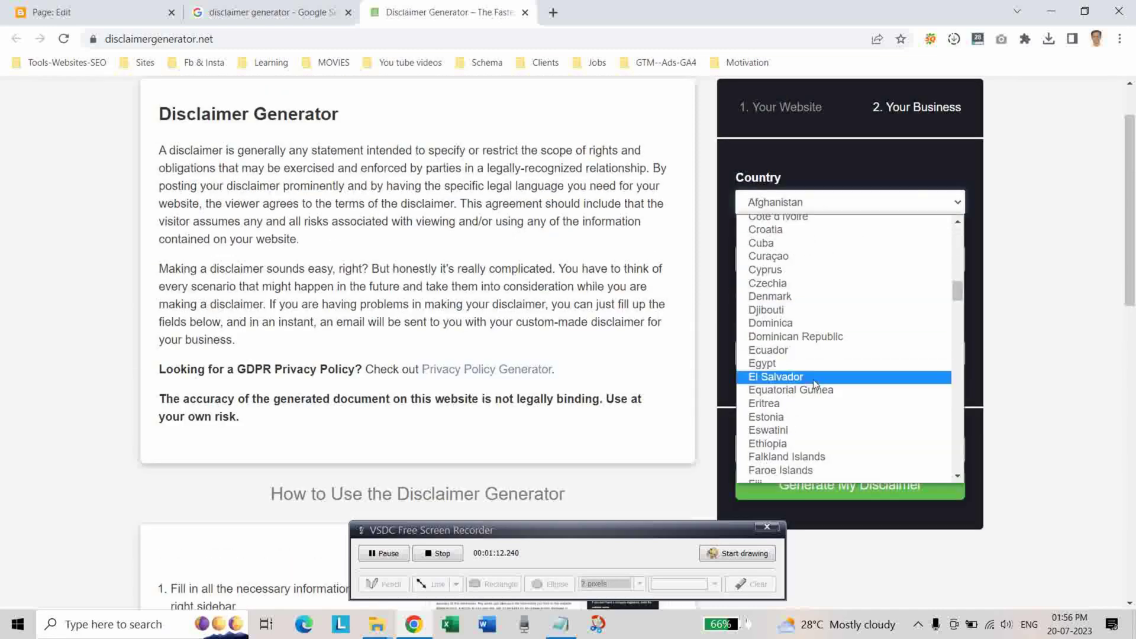
scroll(815, 385, "down", 10)
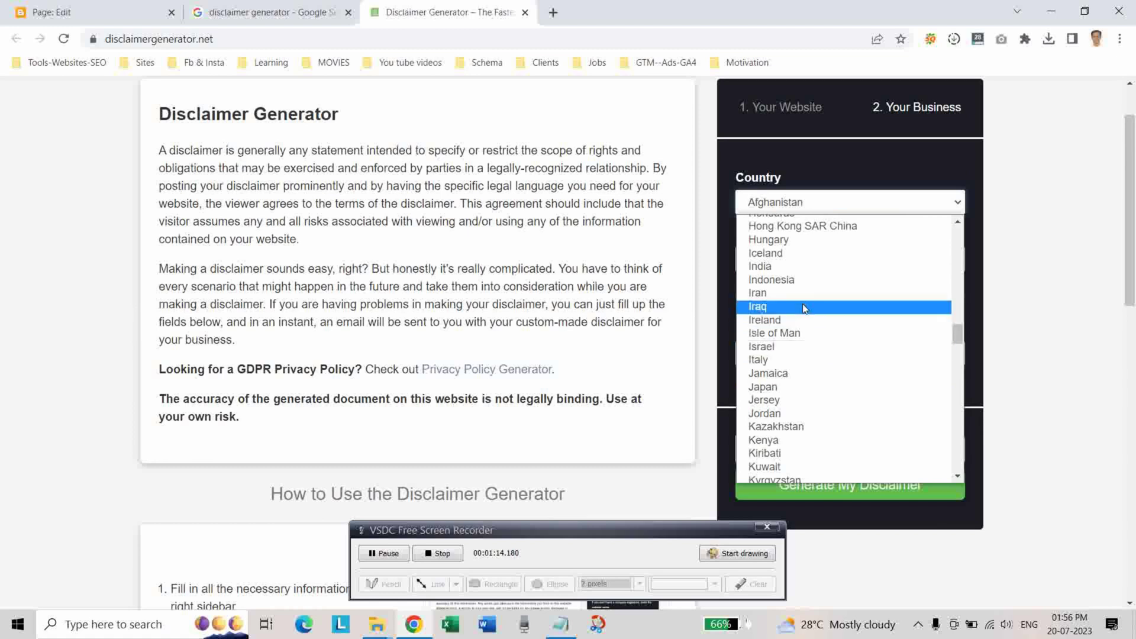
left_click(792, 266)
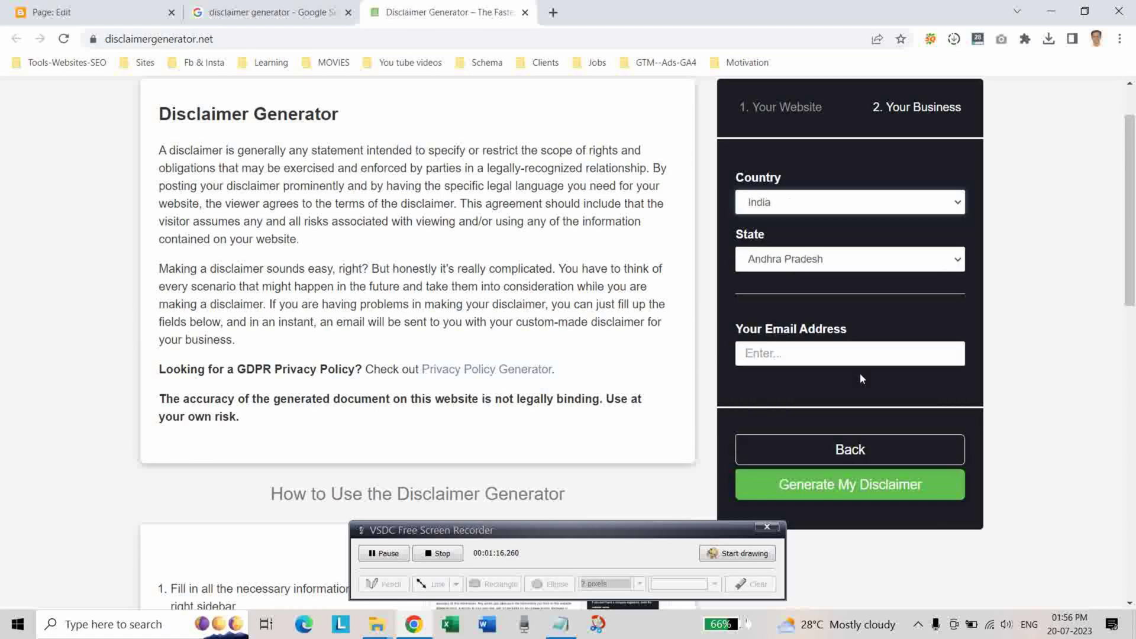
left_click(783, 356)
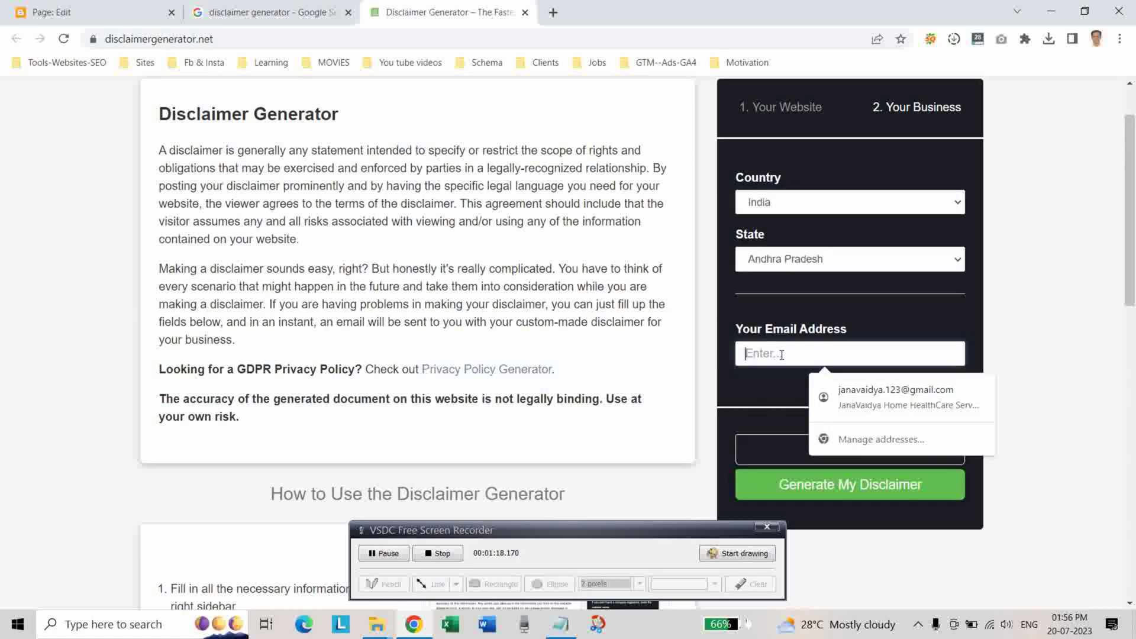
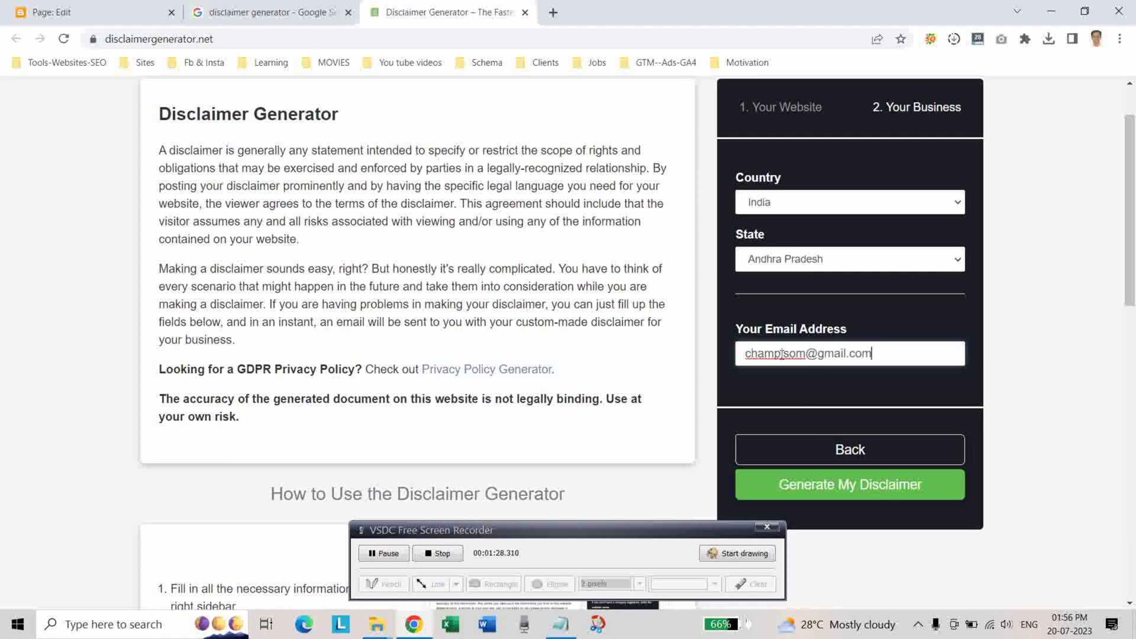
left_click(781, 353)
type("i")
Generate the Om talks disclaimer and copy its text to the clipboard.
left_click(834, 492)
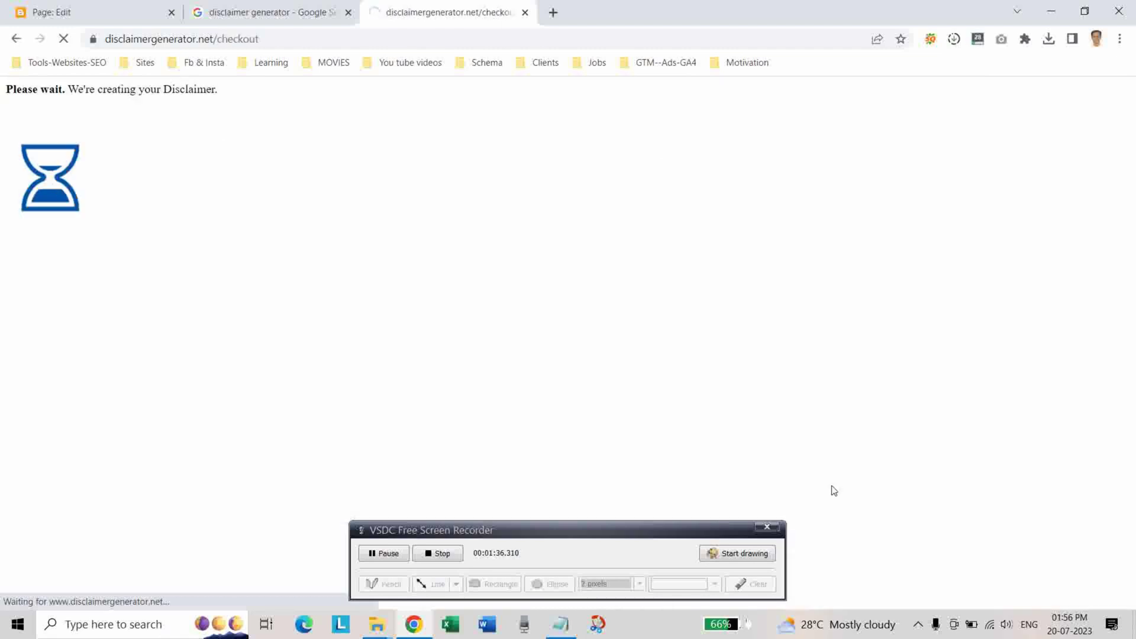
scroll(912, 403, "down", 3)
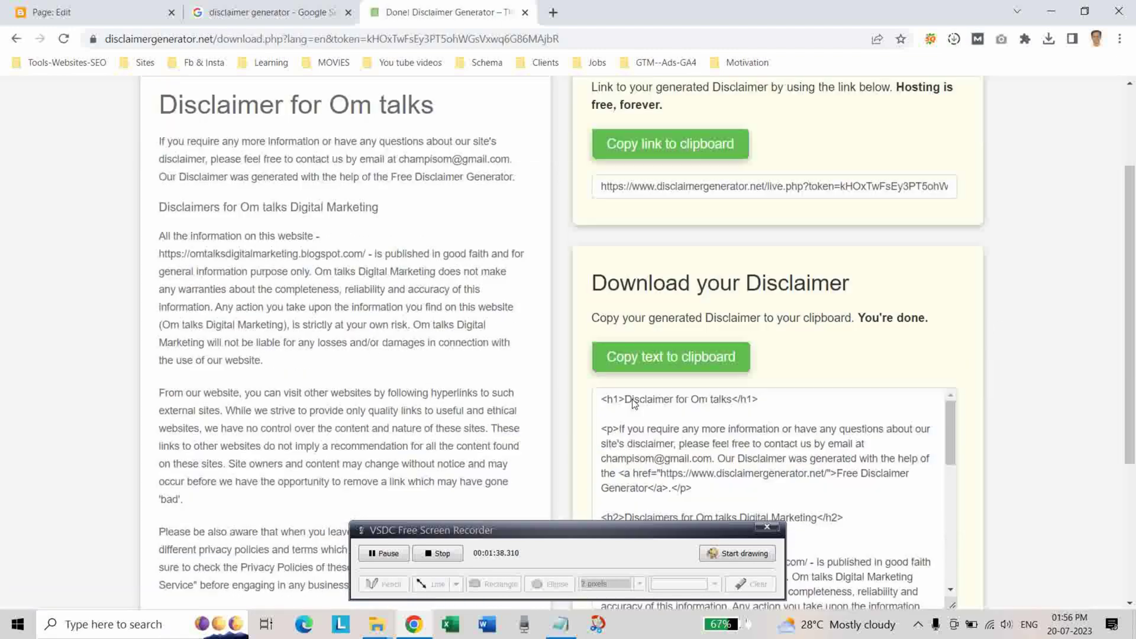
left_click(639, 354)
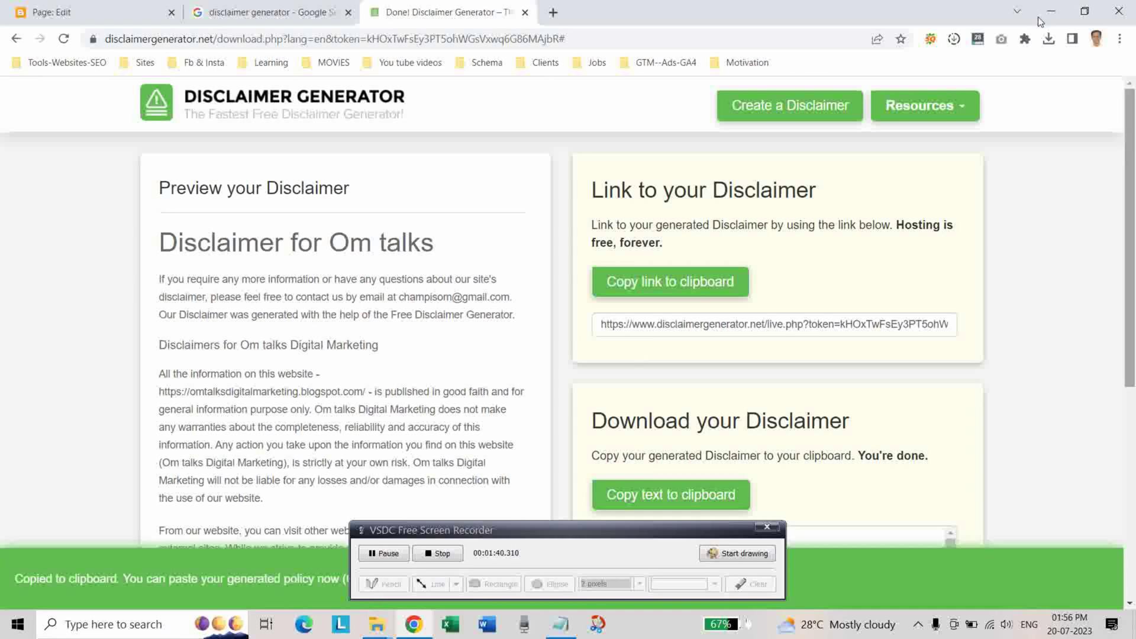
Paste the disclaimer HTML into the DISCLAIMER page in HTML view, then return to compose view.
left_click(58, 11)
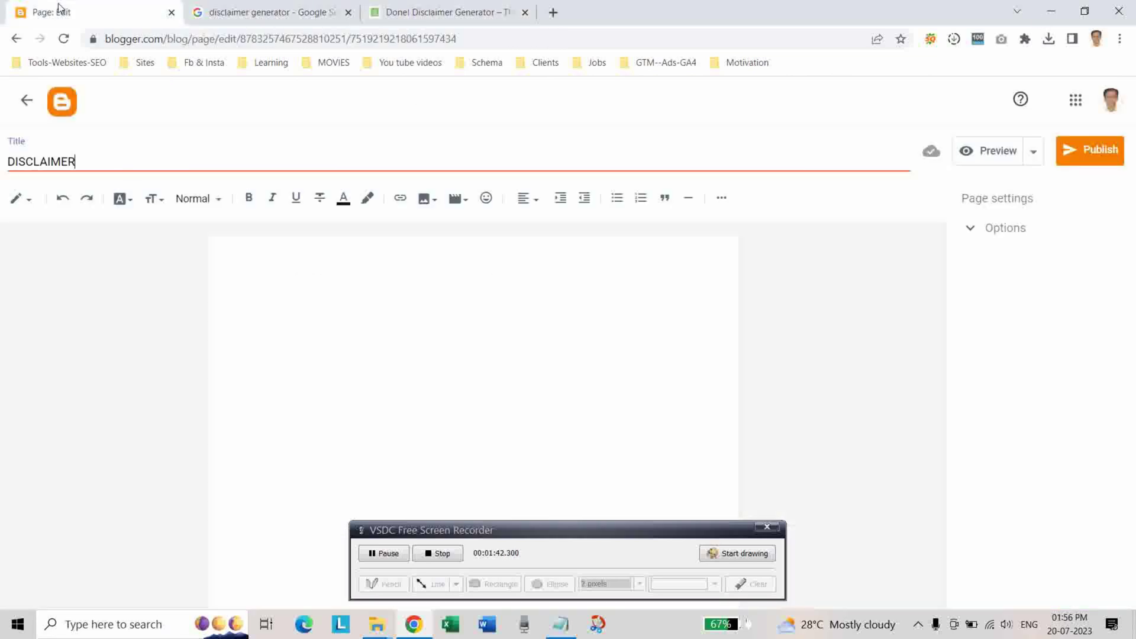
left_click(26, 200)
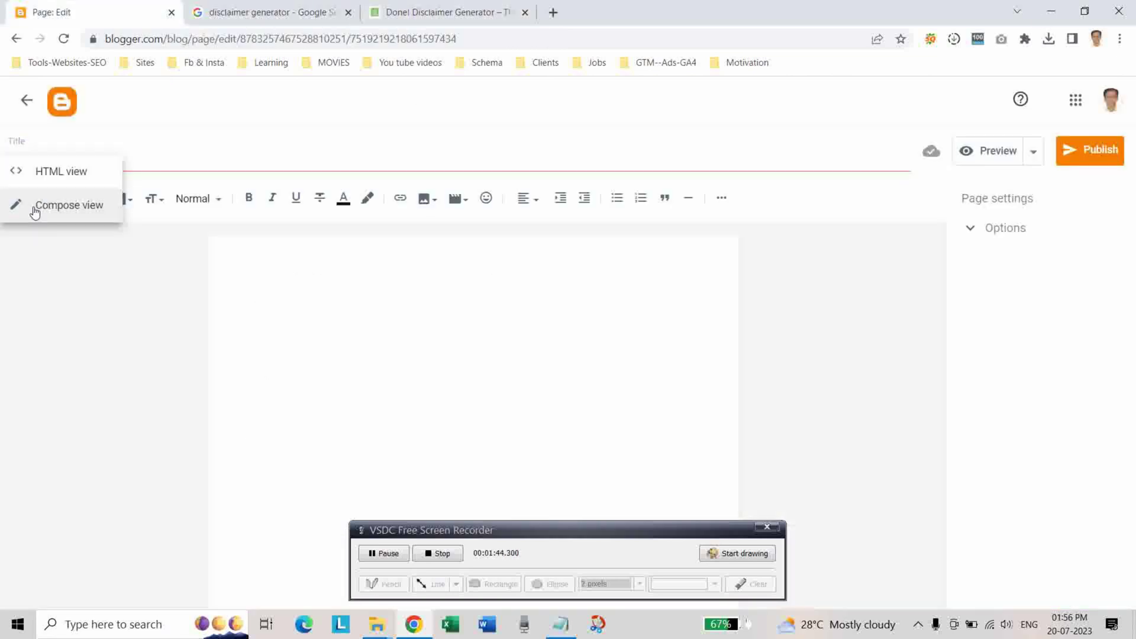
left_click(40, 178)
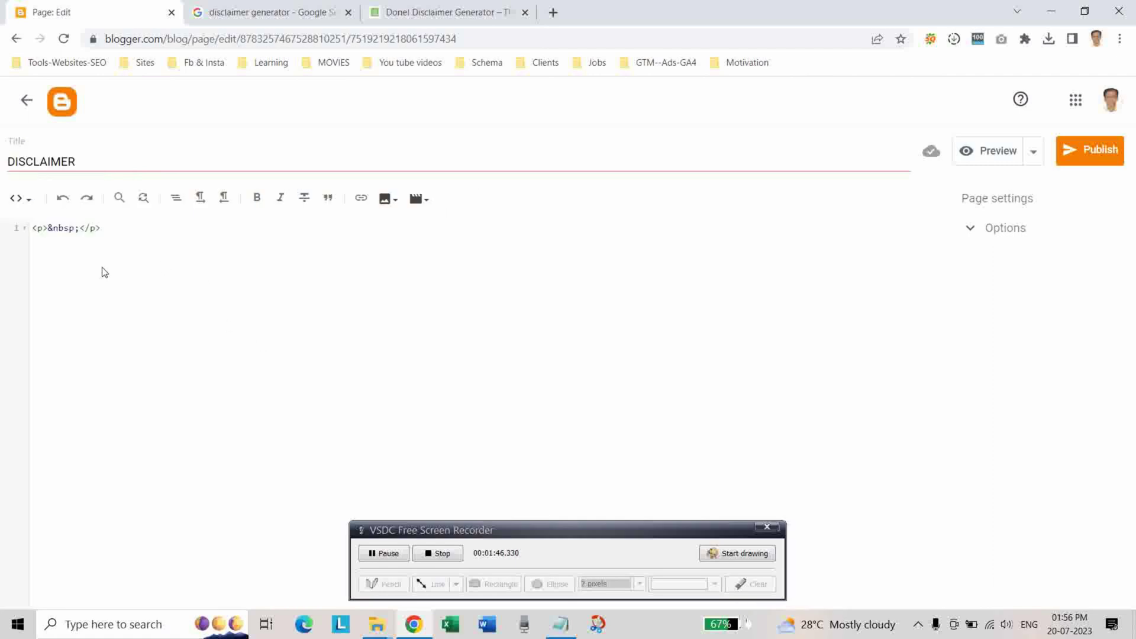
key("Return")
key("ctrl+v")
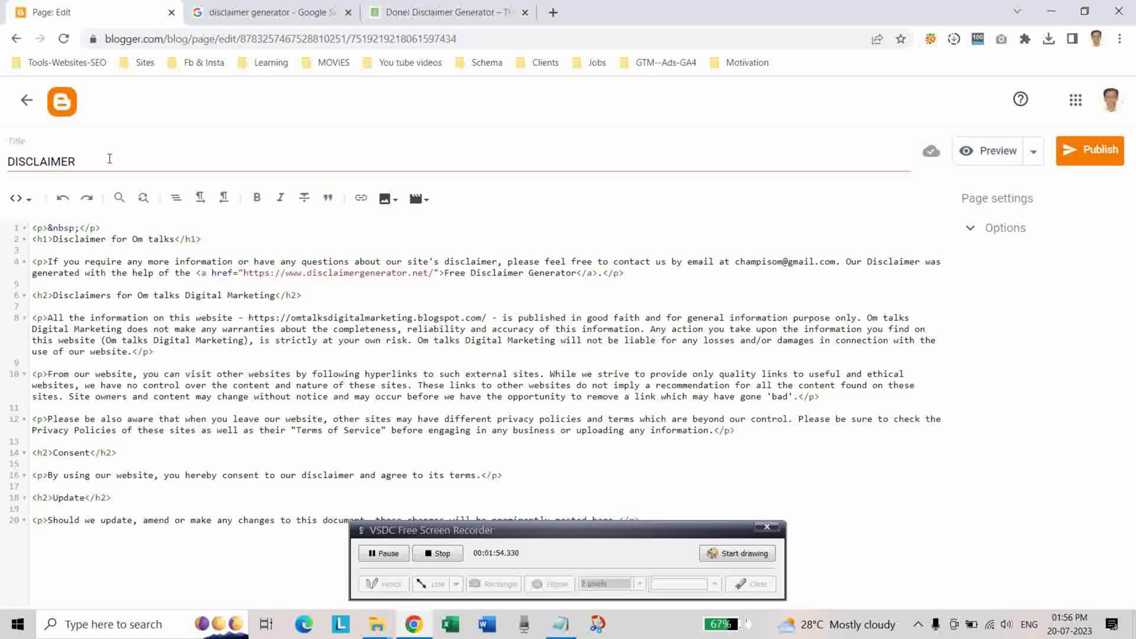
left_click(20, 198)
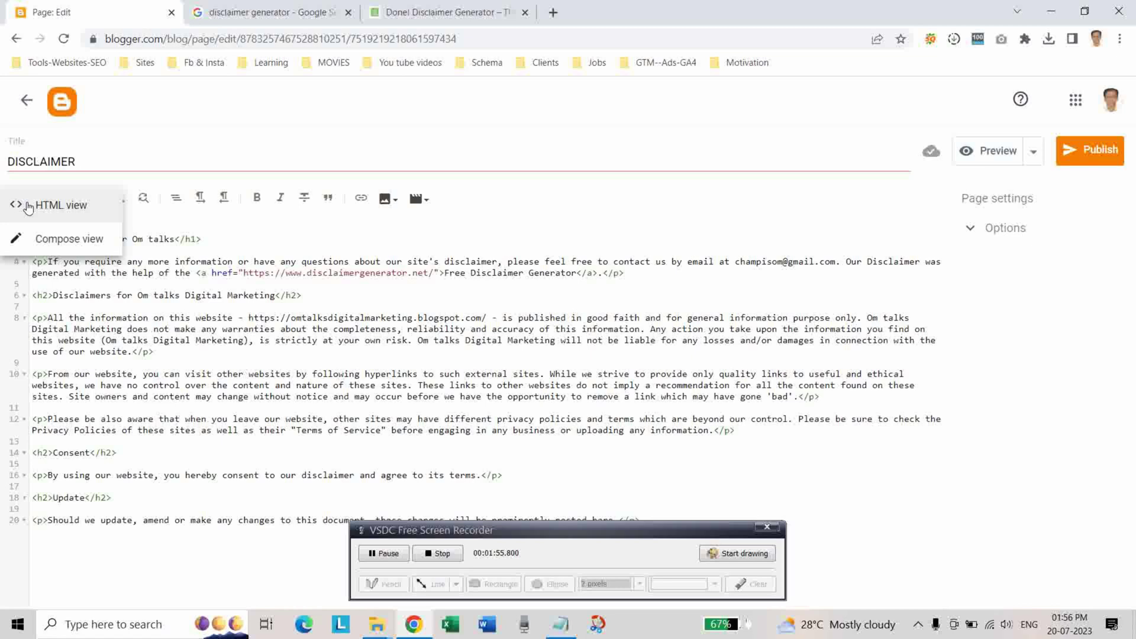
left_click(39, 242)
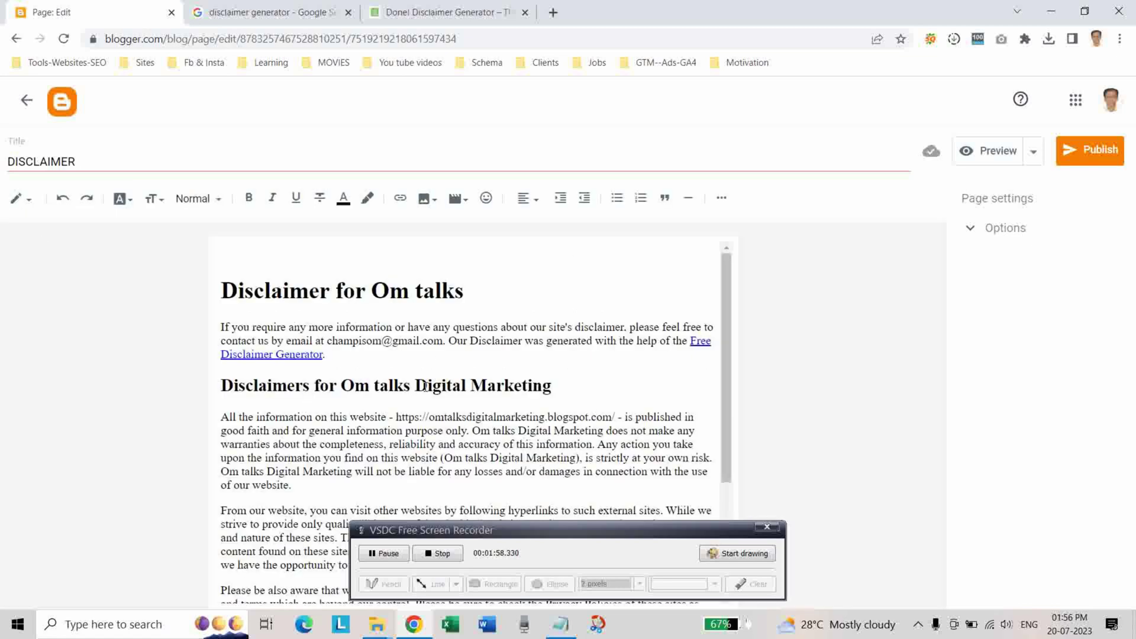
Select the Free Disclaimer Generator link text, undoing an accidental move of it.
left_click_drag(691, 345, 326, 355)
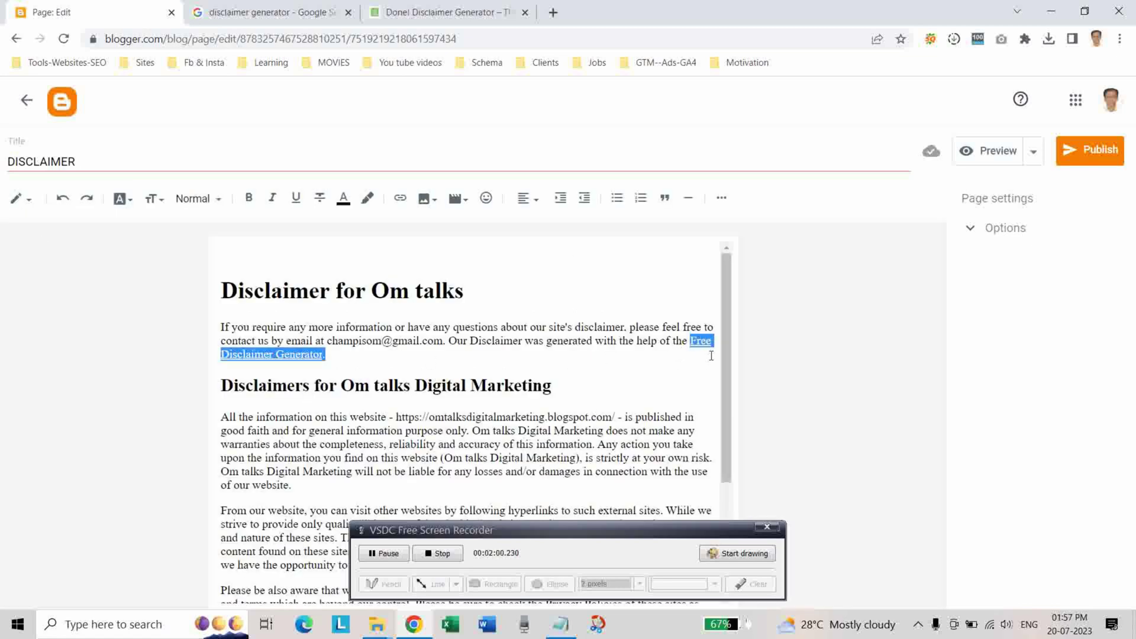
left_click(652, 373)
left_click_drag(691, 340, 468, 384)
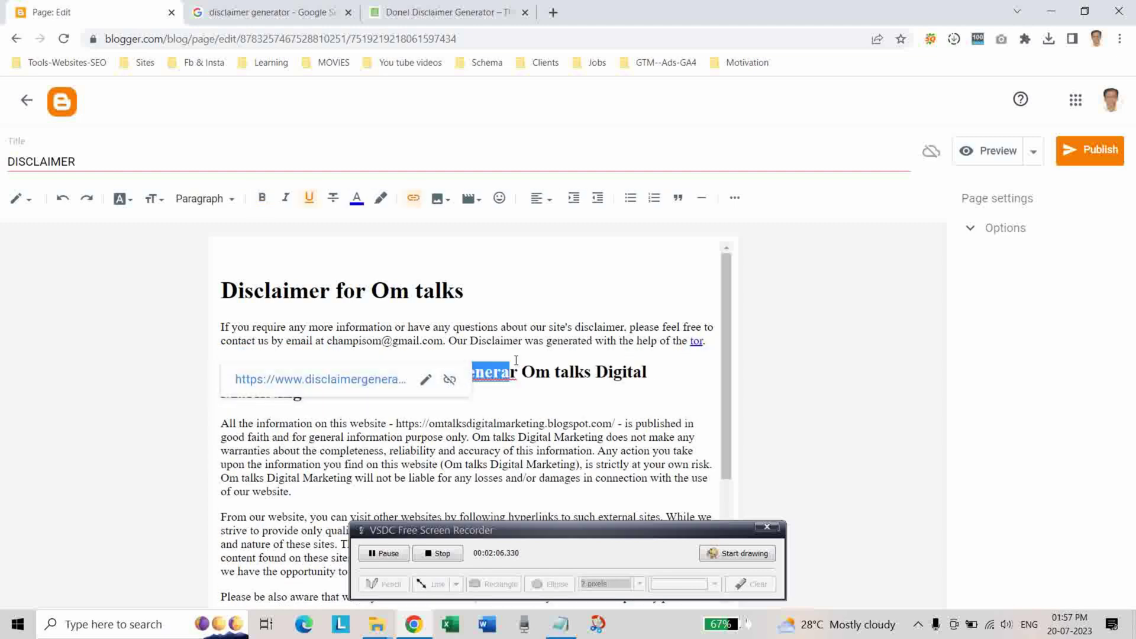
key("ctrl+z")
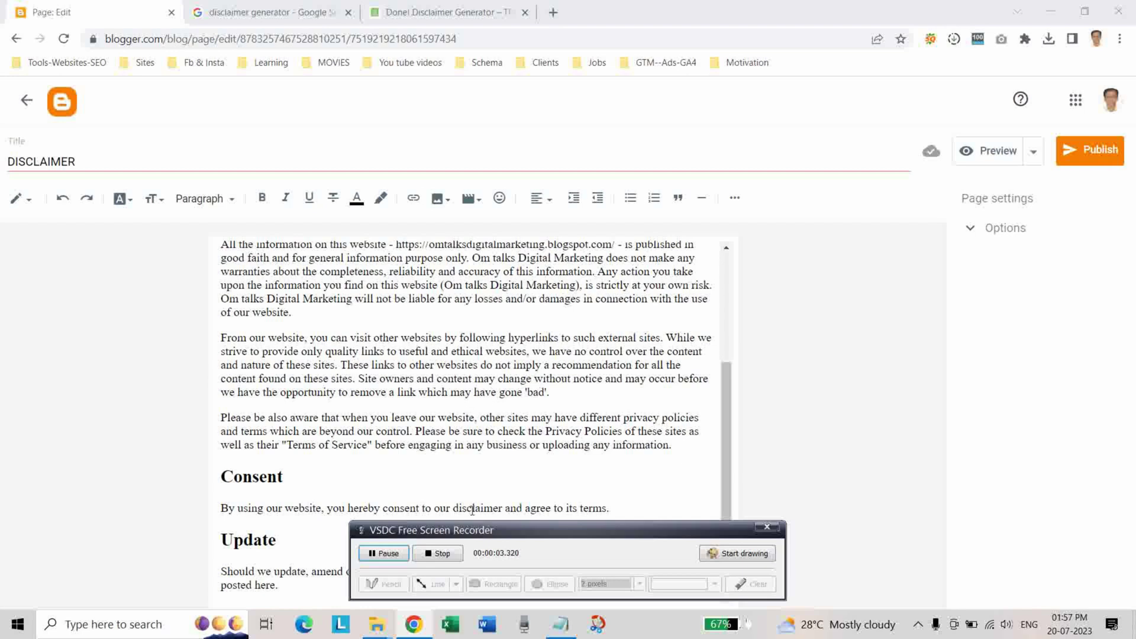
left_click_drag(644, 536, 923, 480)
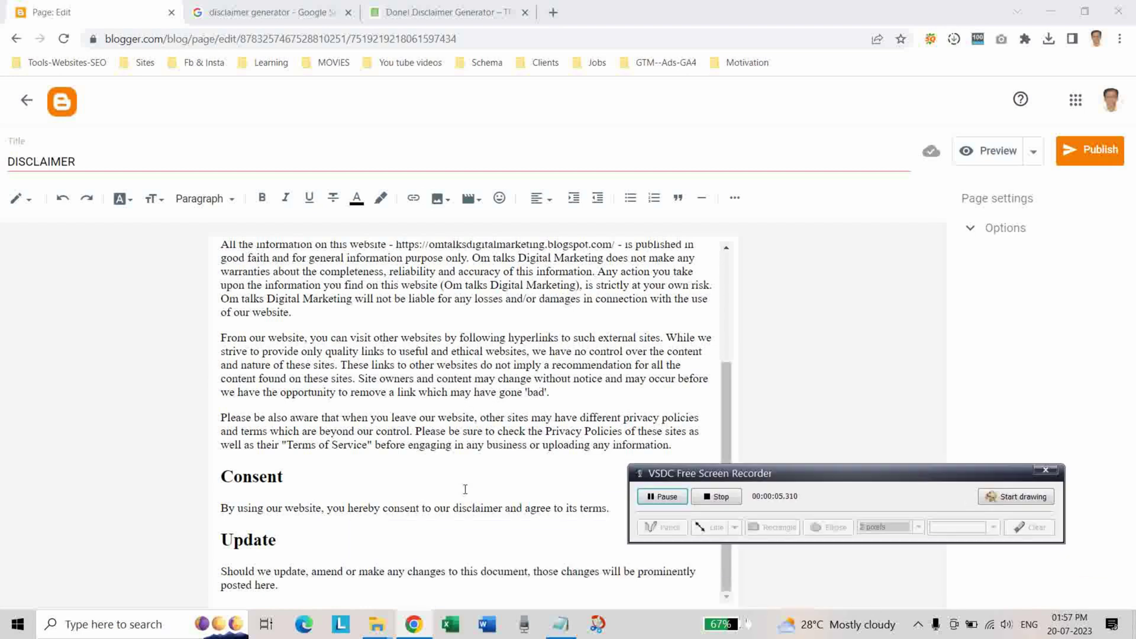
scroll(550, 426, "up", 3)
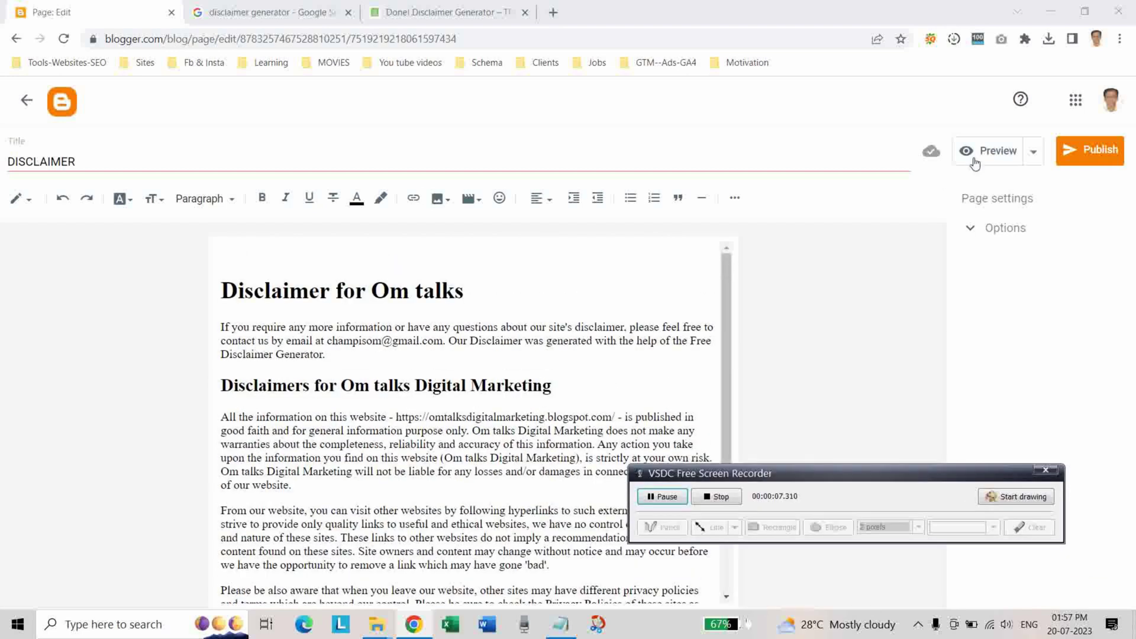
Preview the DISCLAIMER page, scroll through it, and close the preview.
left_click(977, 153)
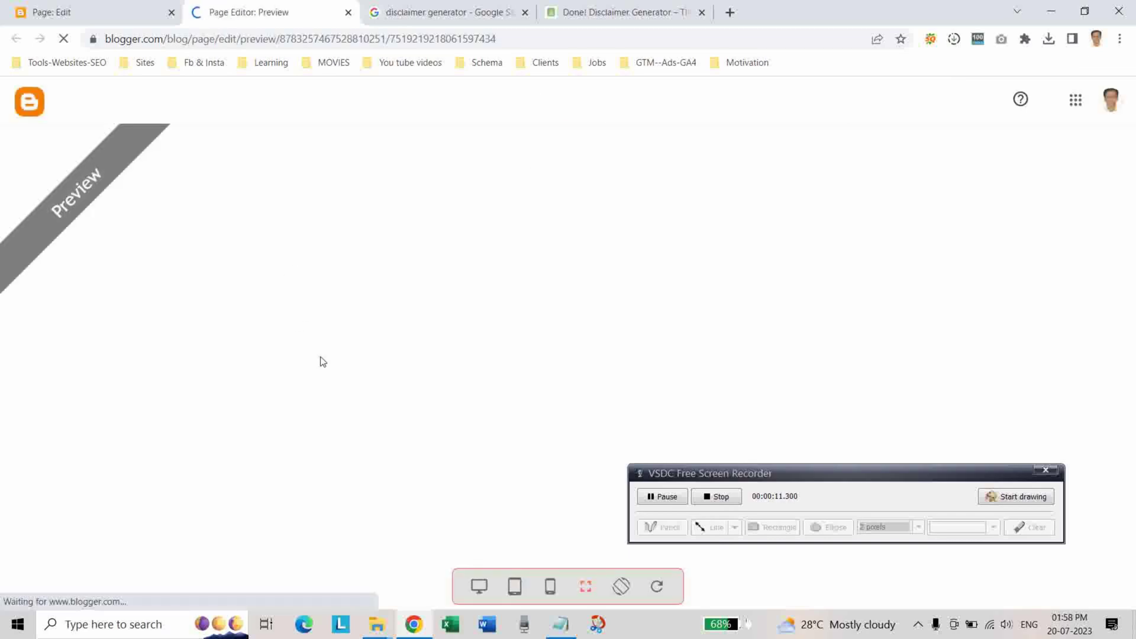
scroll(429, 366, "down", 15)
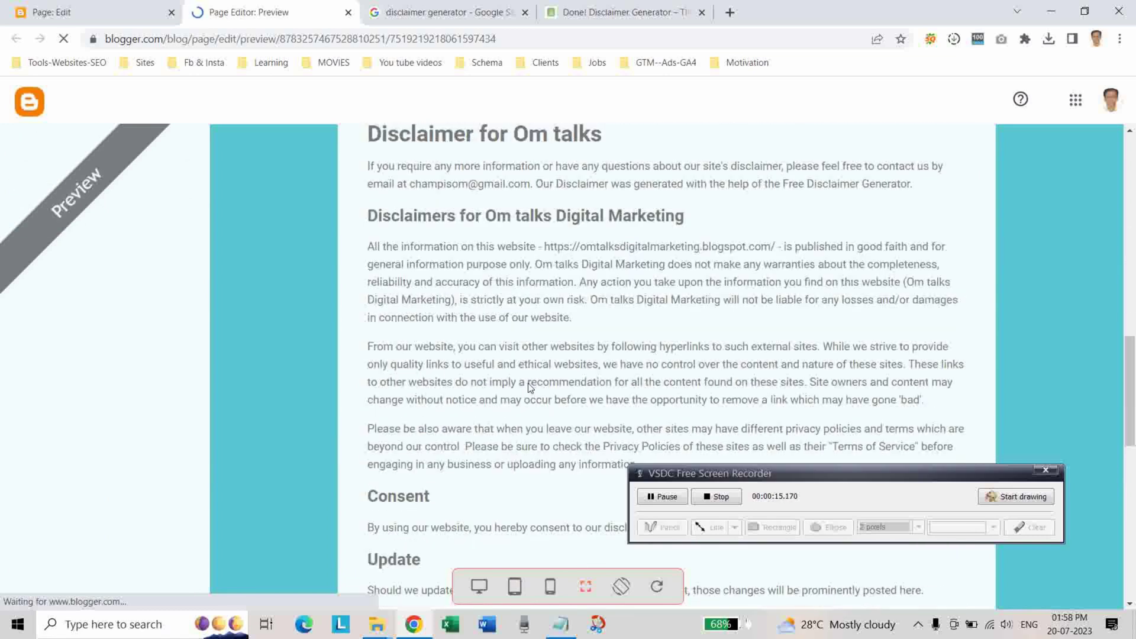
scroll(517, 374, "down", 6)
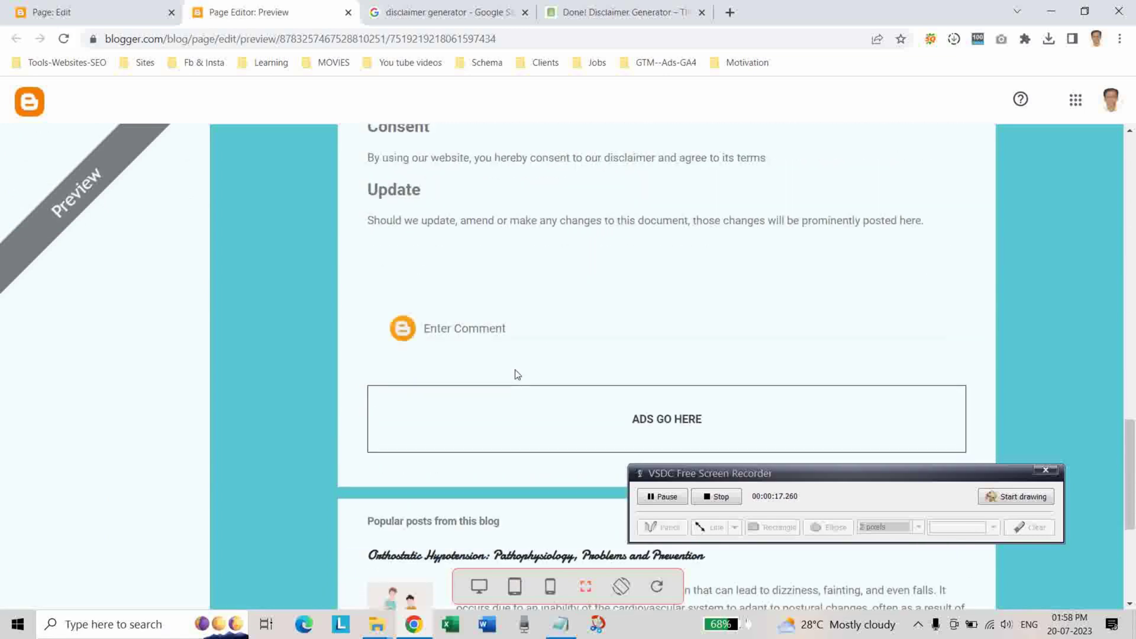
scroll(517, 374, "up", 15)
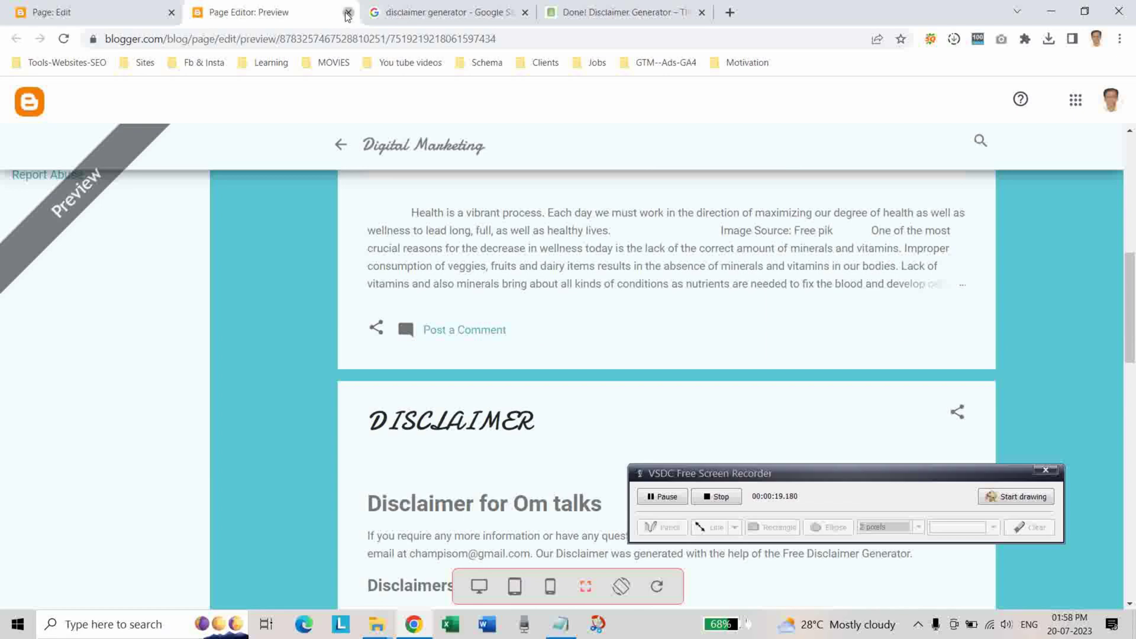
left_click(348, 11)
Publish the DISCLAIMER page with confirmation and start another new page.
left_click(1091, 152)
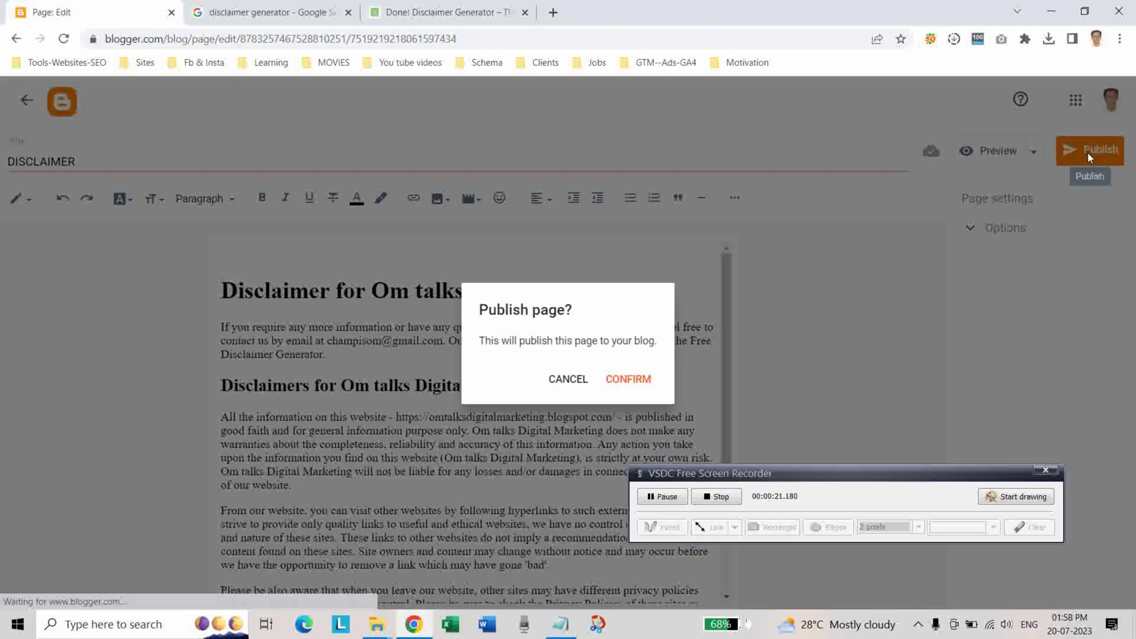
left_click(629, 380)
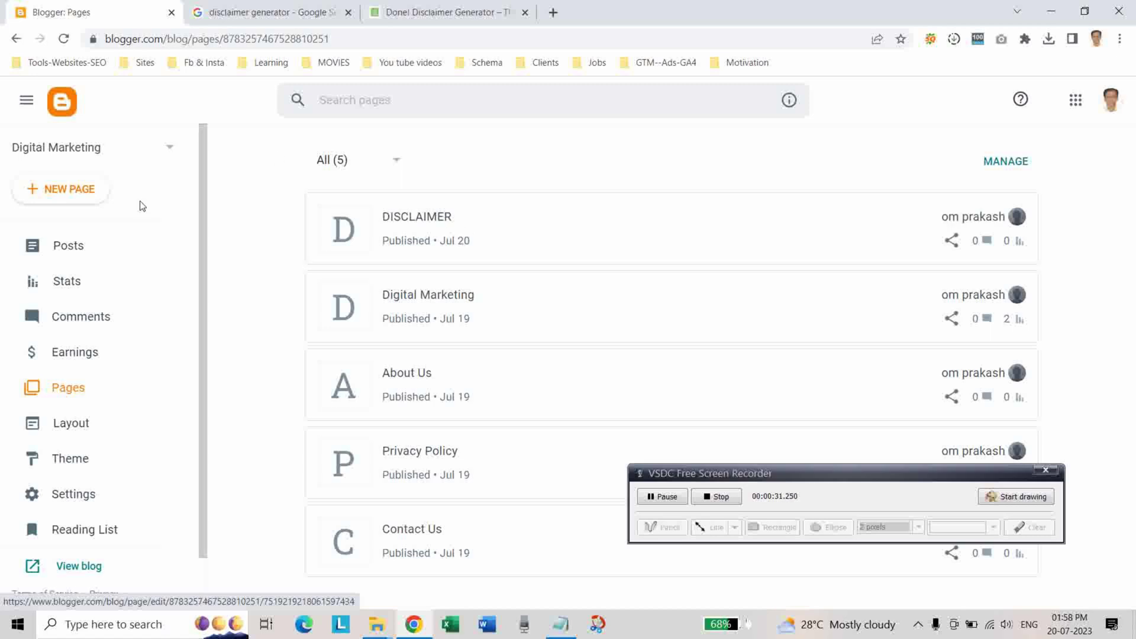
left_click(62, 192)
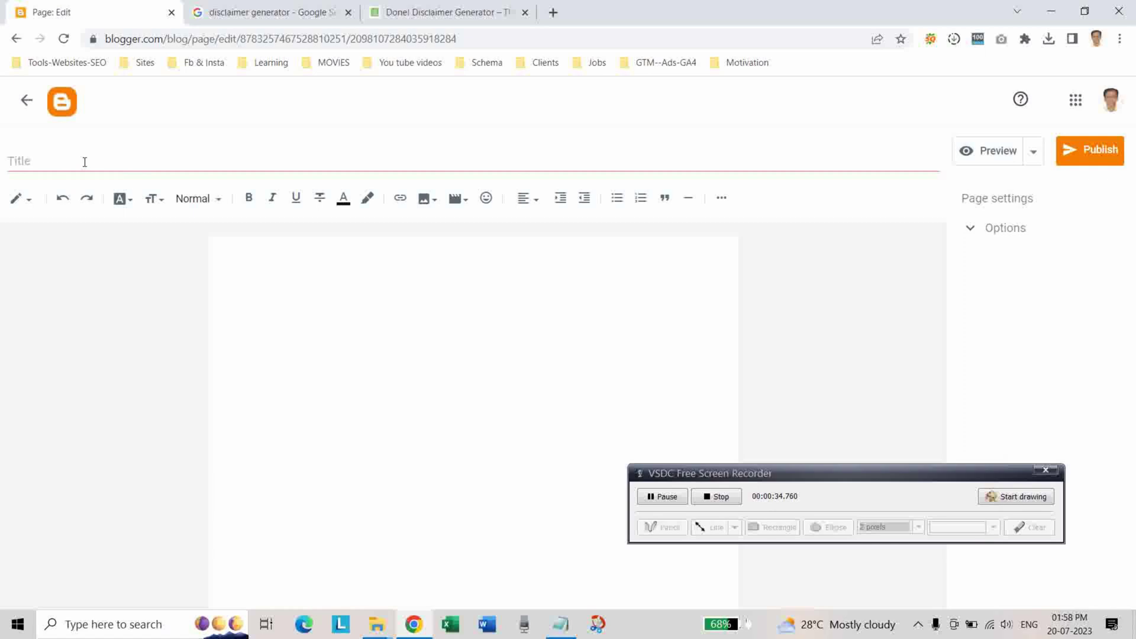
Copy TERMS AND CONDITIONS from the Notepad notes and paste it as the new page's title.
left_click(84, 162)
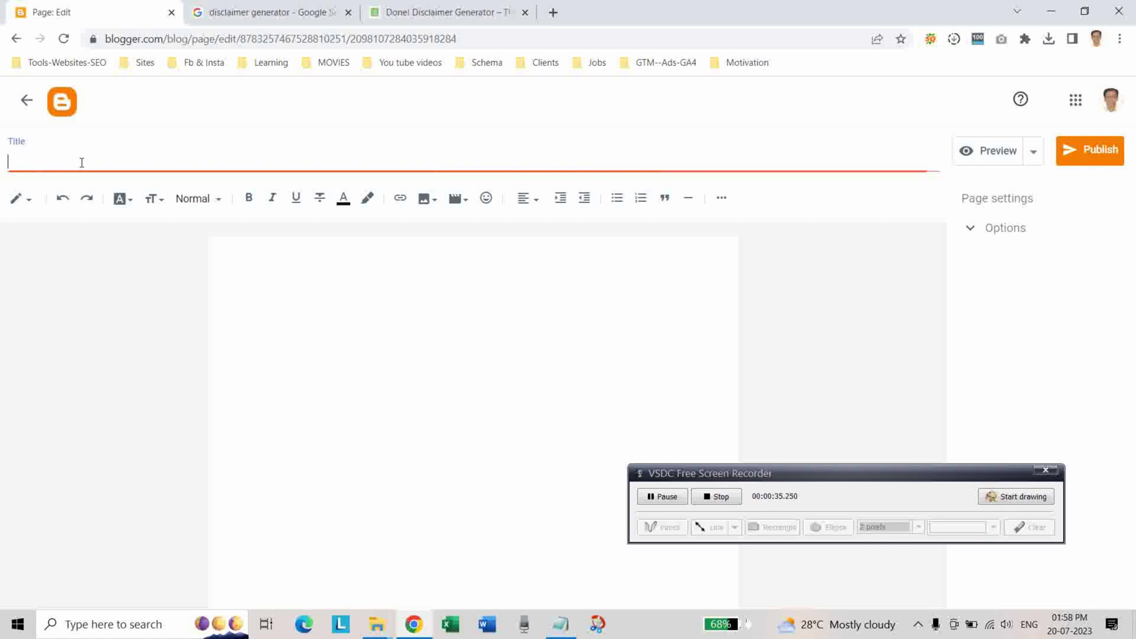
left_click(561, 623)
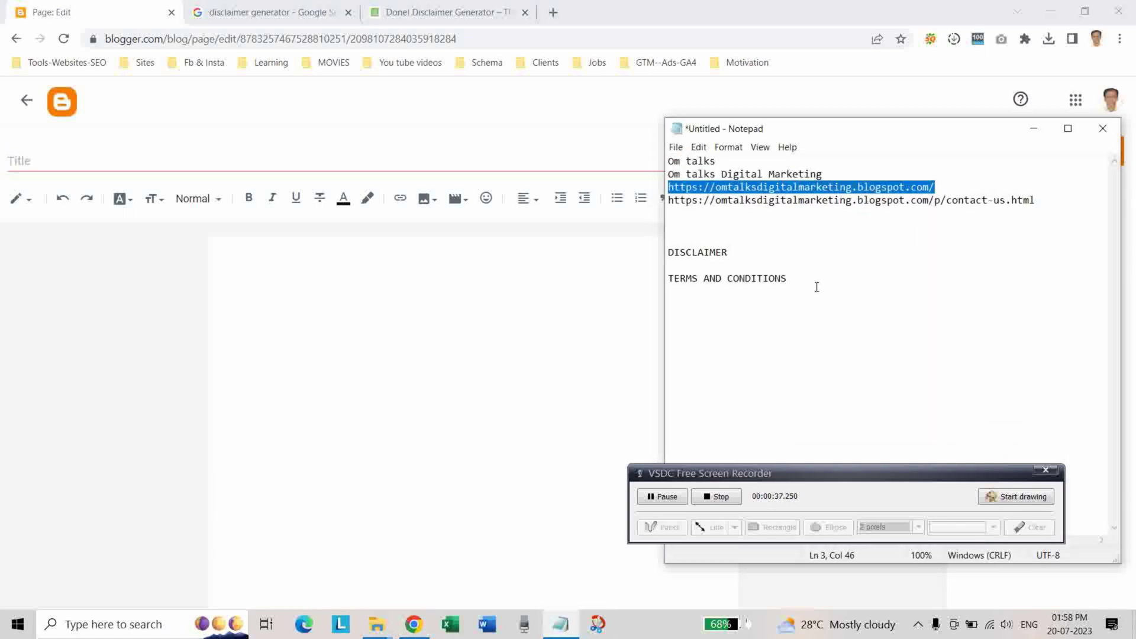
left_click_drag(814, 279, 637, 279)
key("ctrl+c")
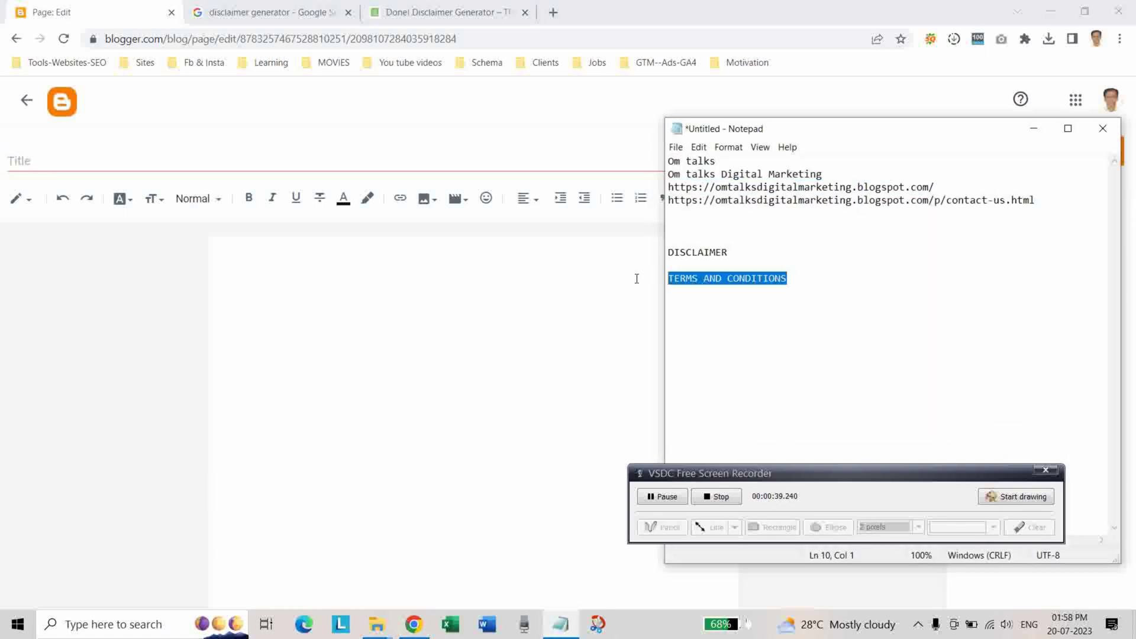
left_click(394, 166)
key("ctrl+v")
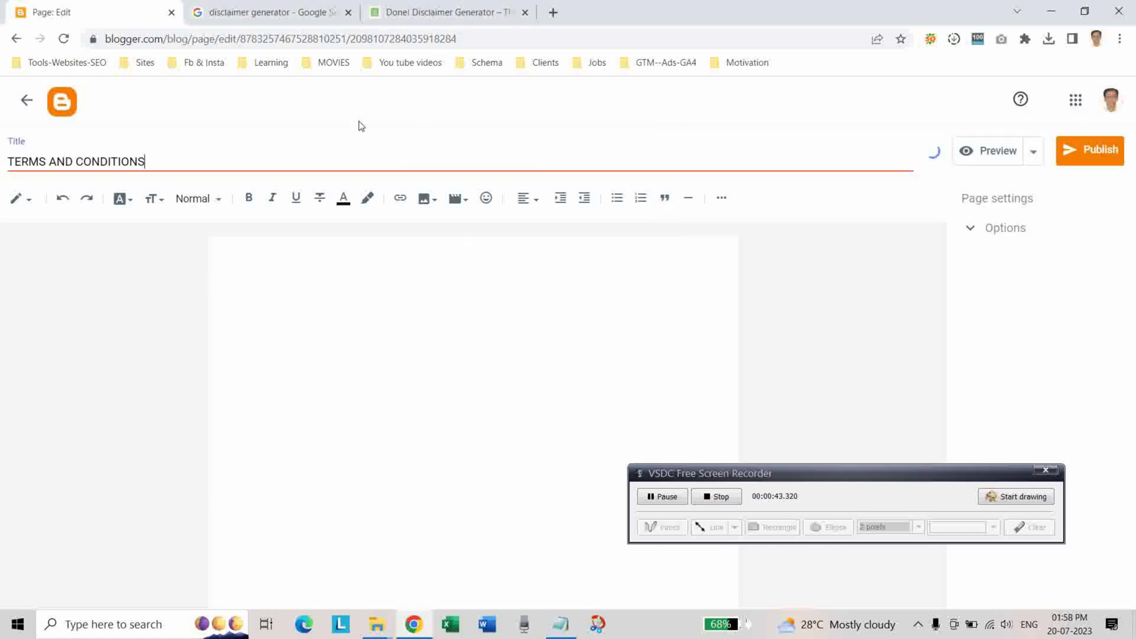
left_click(249, 17)
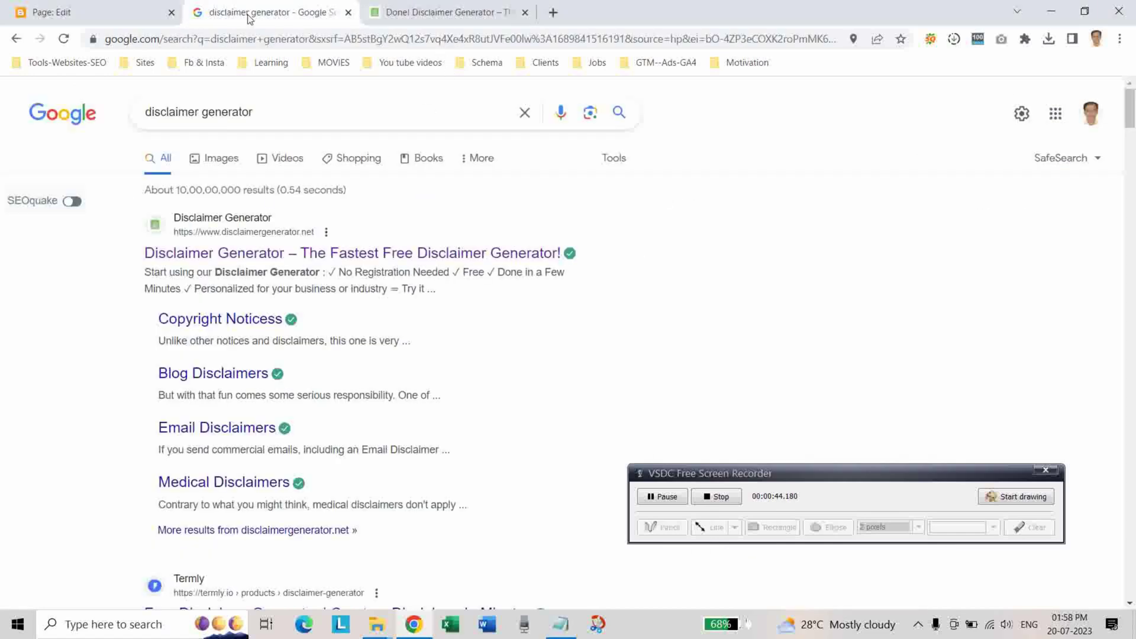
Search 'terms and conditions generator', open the first result in a new tab, and close the disclaimer generator tab.
double_click(199, 112)
type("te")
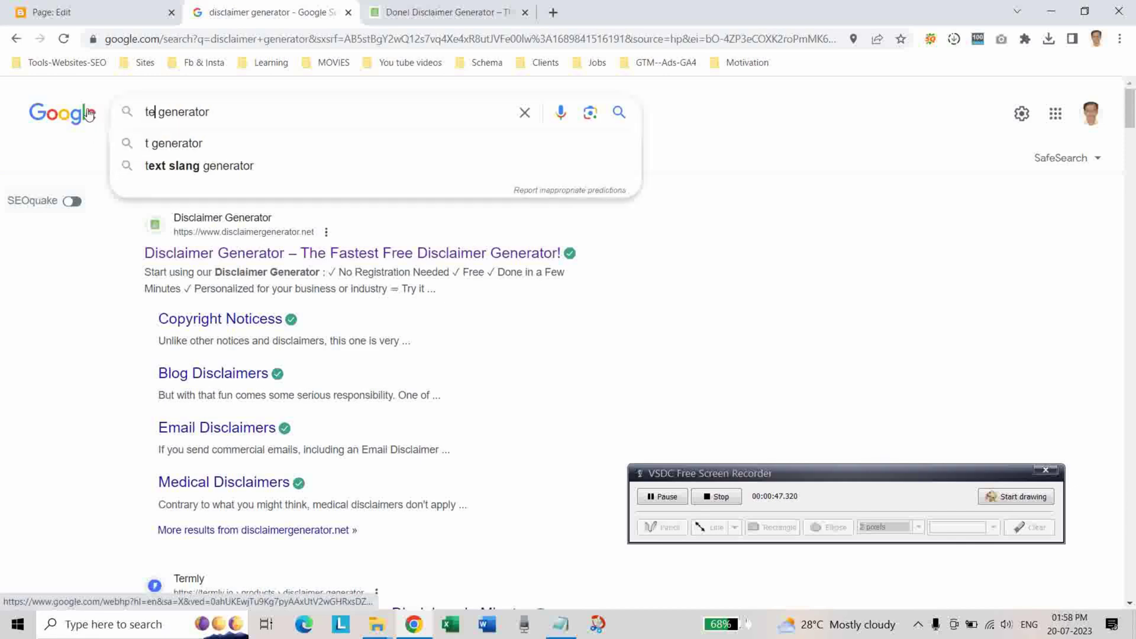
type("r")
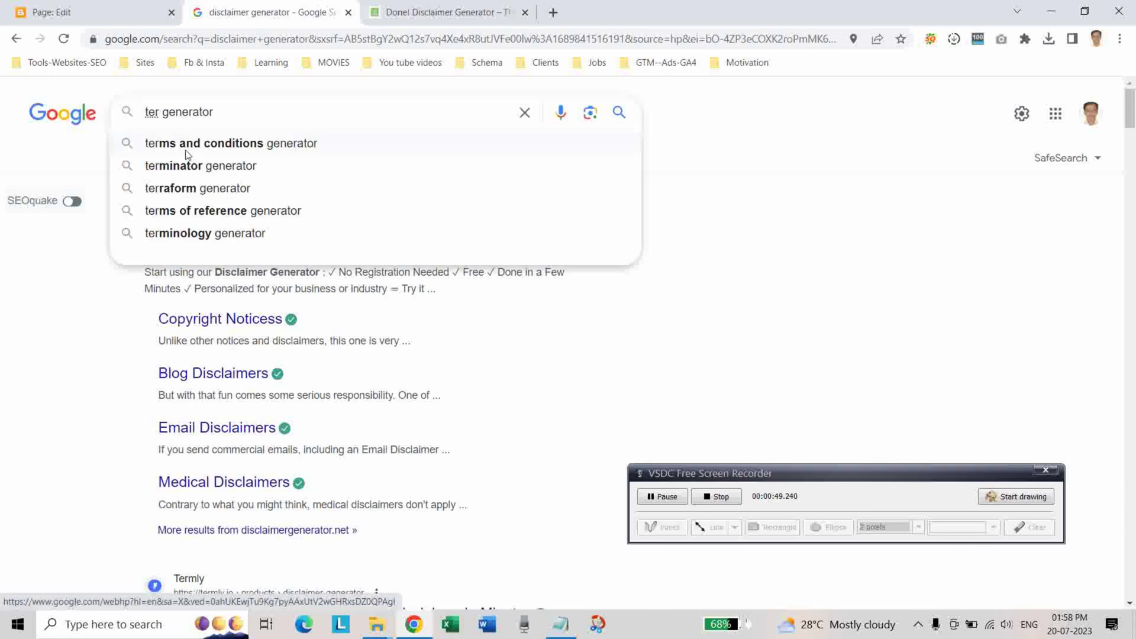
left_click(187, 150)
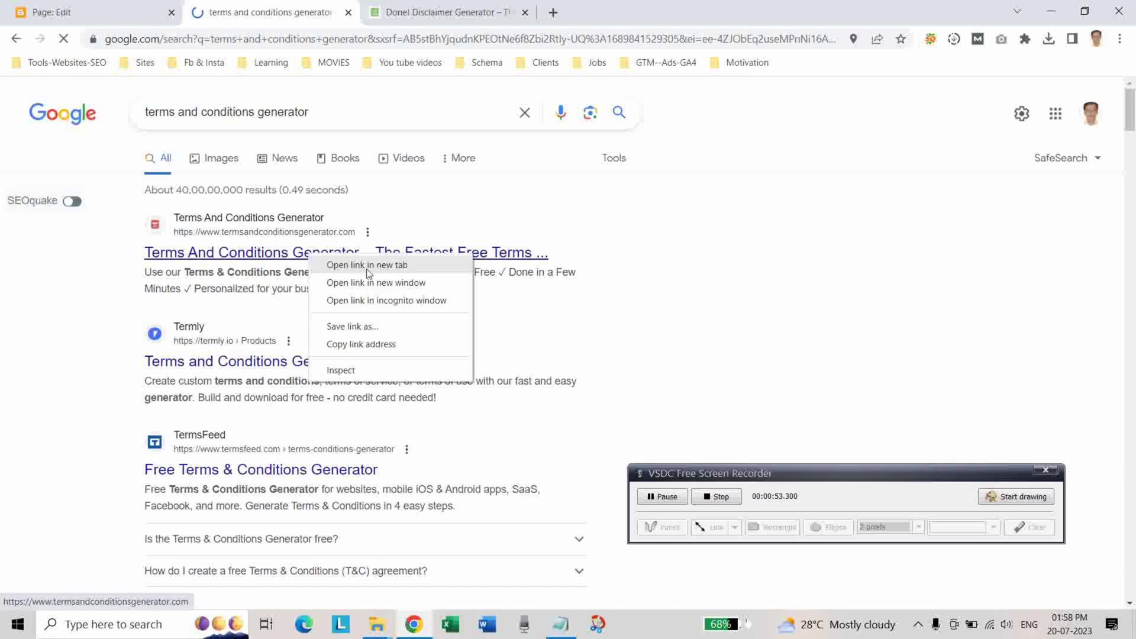
left_click(367, 265)
left_click(627, 17)
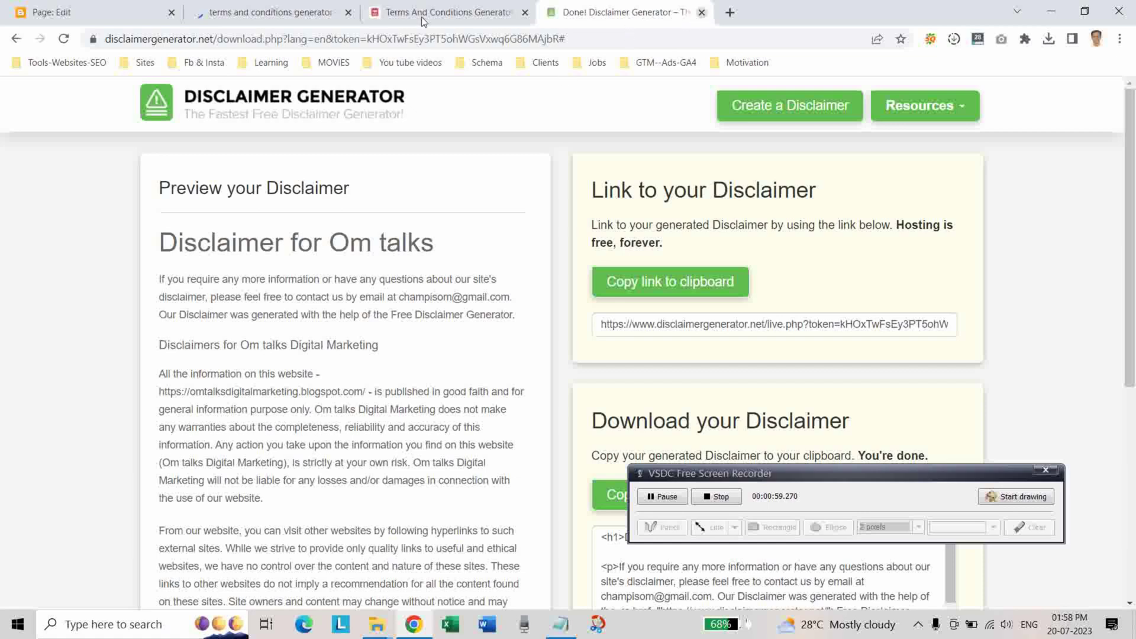
key("ctrl+w")
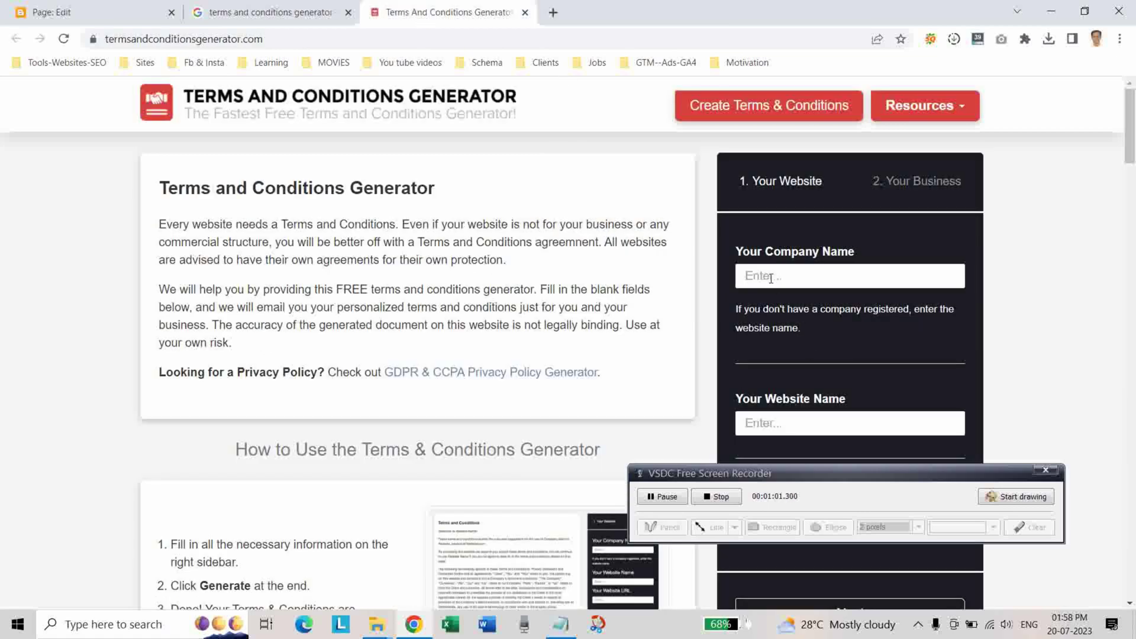
Autofill Company Name 'Om talks' and Website Name 'Om talks Digital Marketing'.
left_click(771, 276)
type("om")
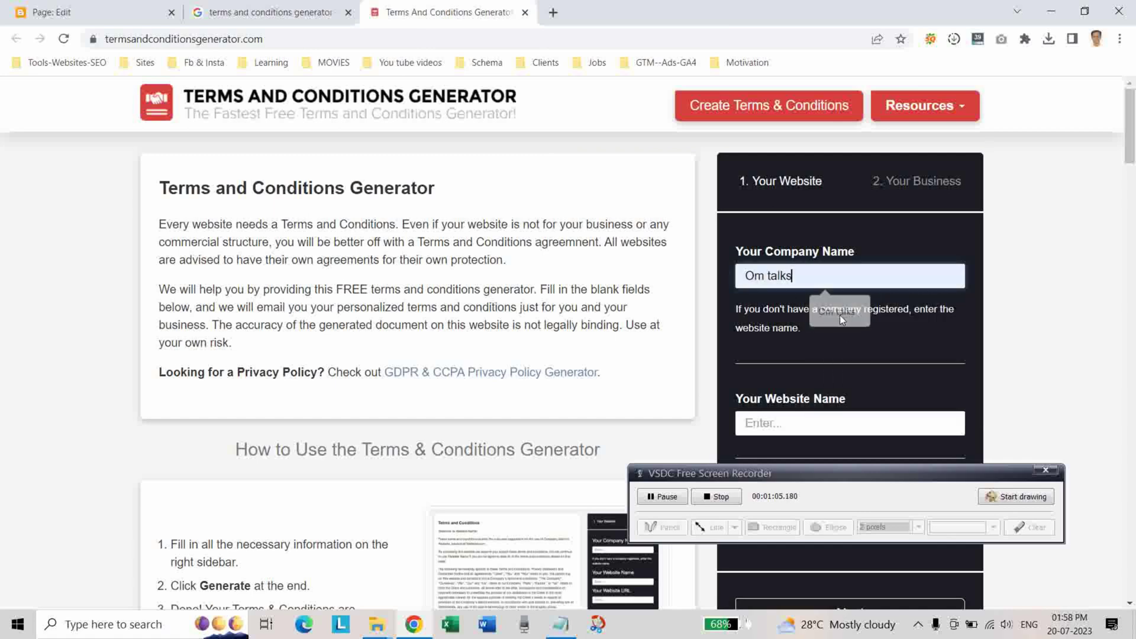
left_click(840, 315)
scroll(901, 340, "down", 2)
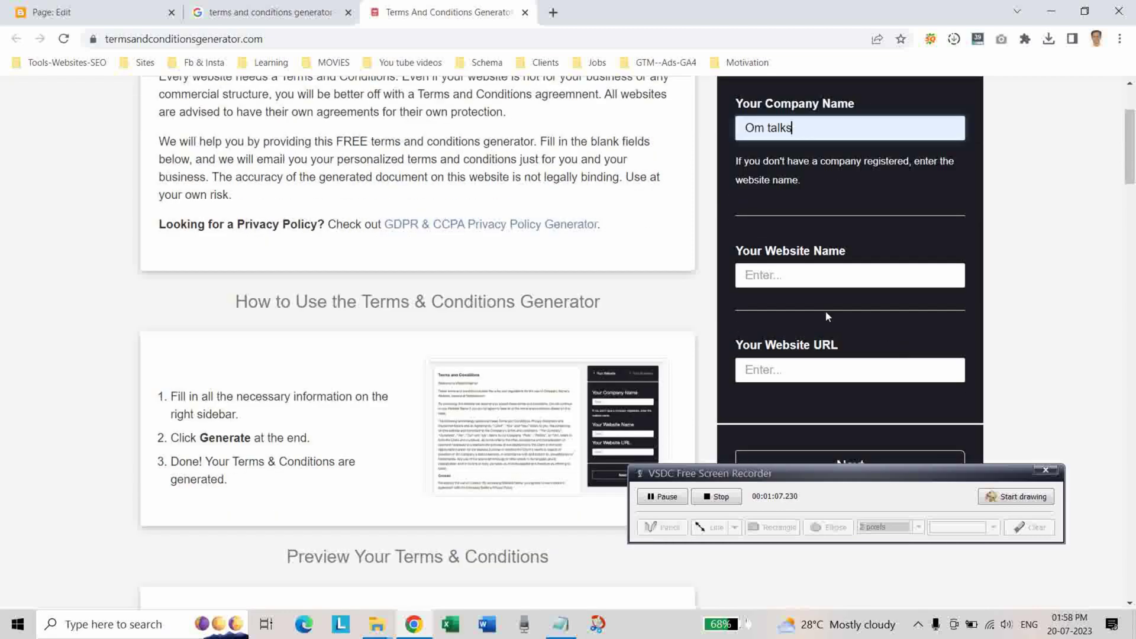
left_click(789, 277)
type("om")
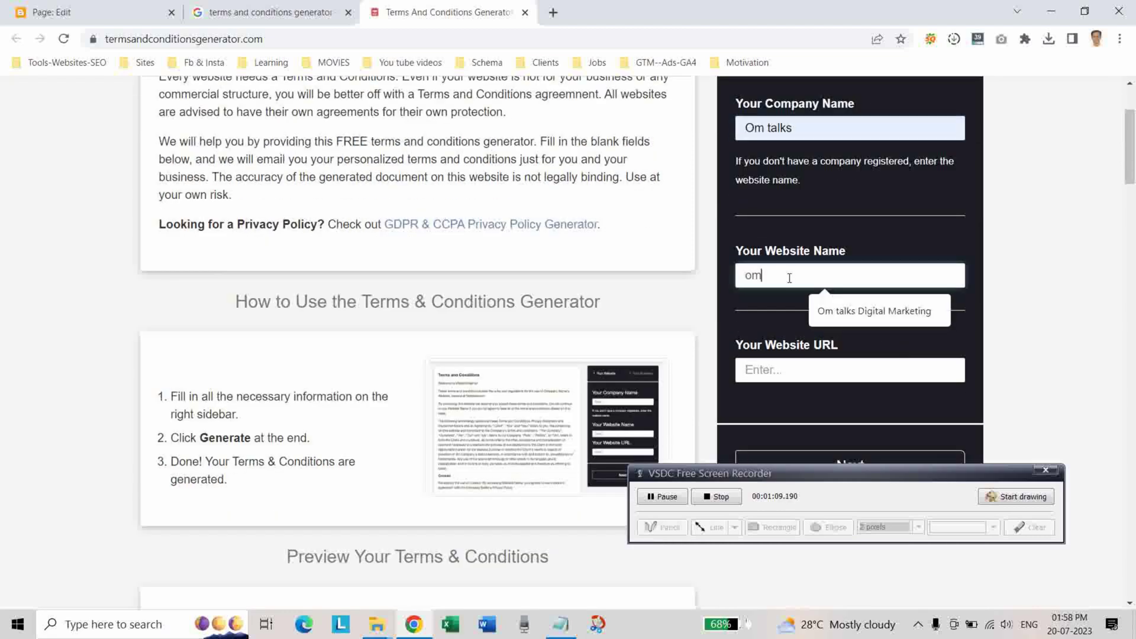
left_click(865, 311)
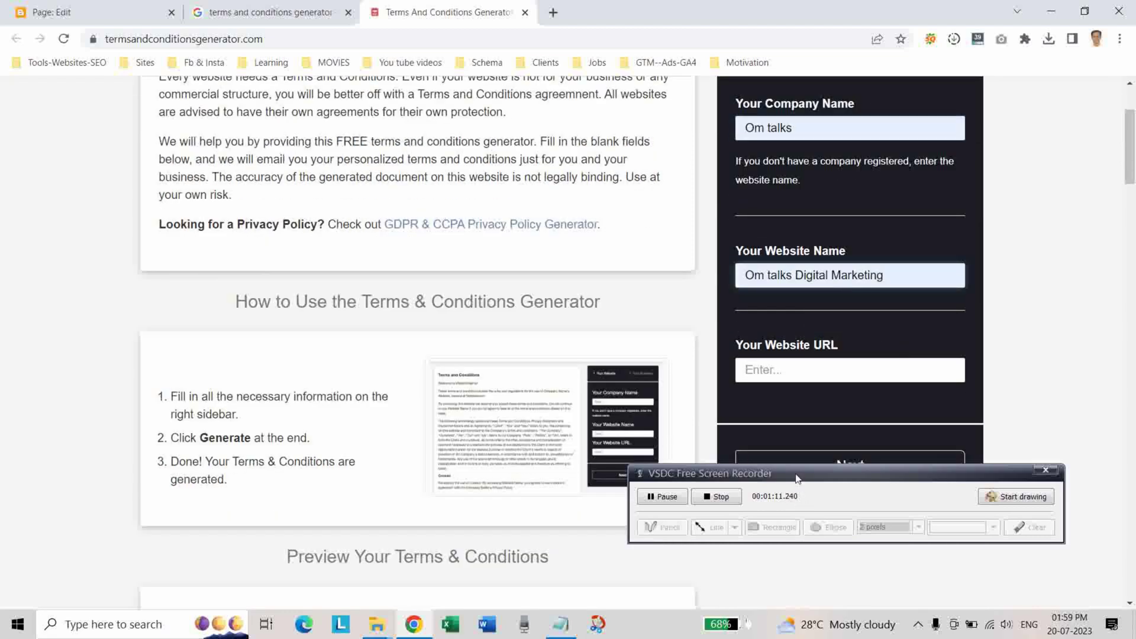
Paste the blog URL from the notes into Website URL and advance to the business step.
left_click_drag(799, 474, 352, 504)
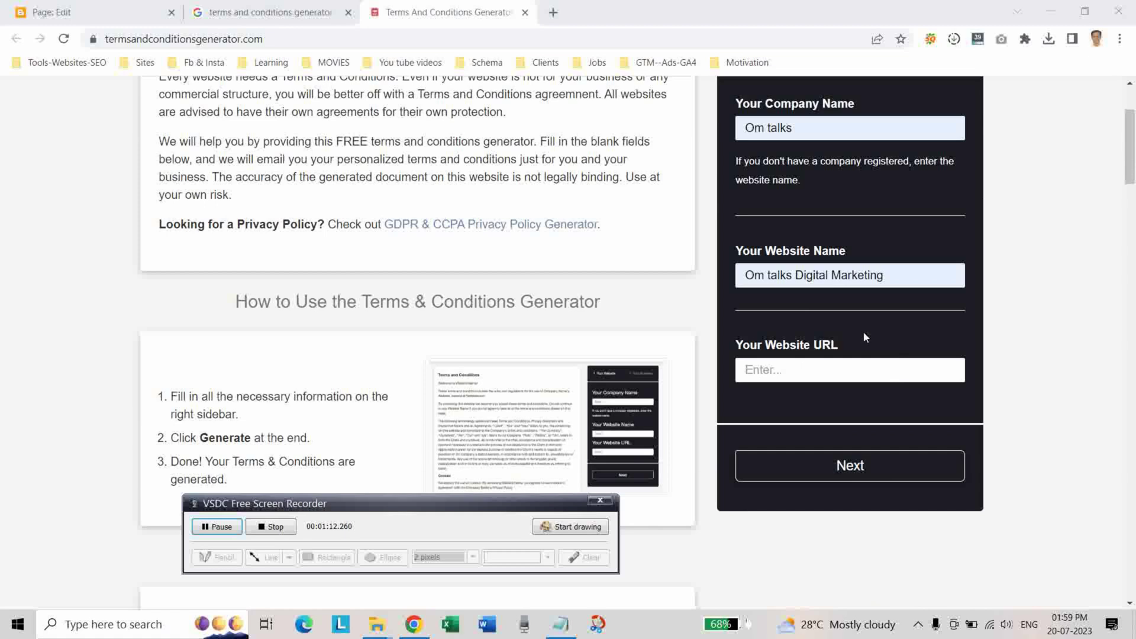
left_click(560, 624)
left_click_drag(945, 186, 652, 193)
left_click(1035, 128)
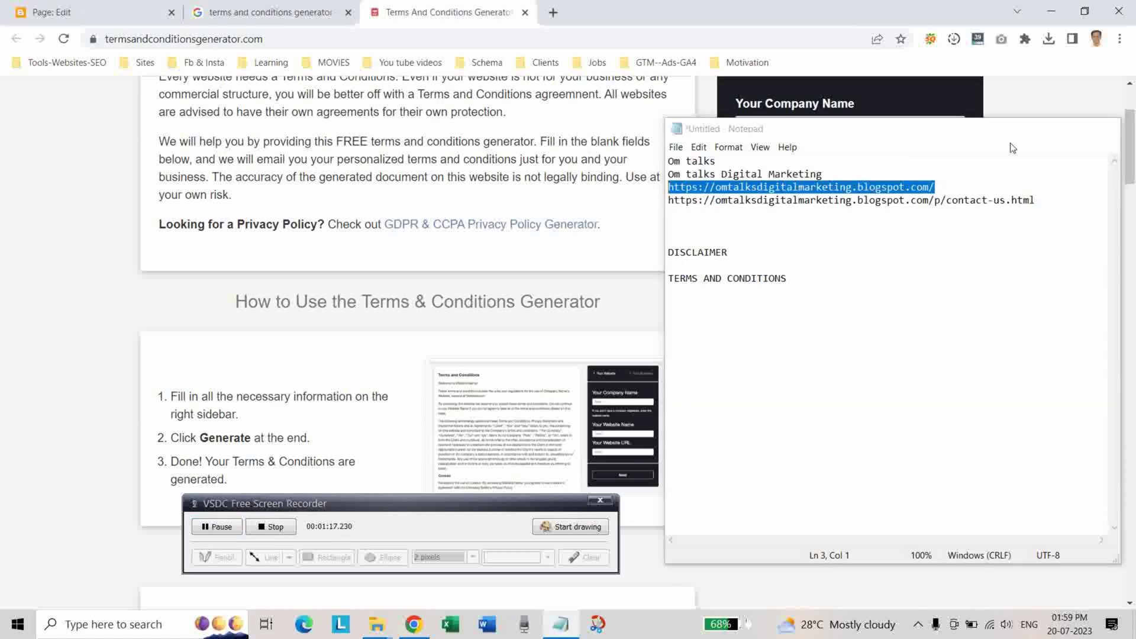
left_click(777, 369)
key("ctrl+v")
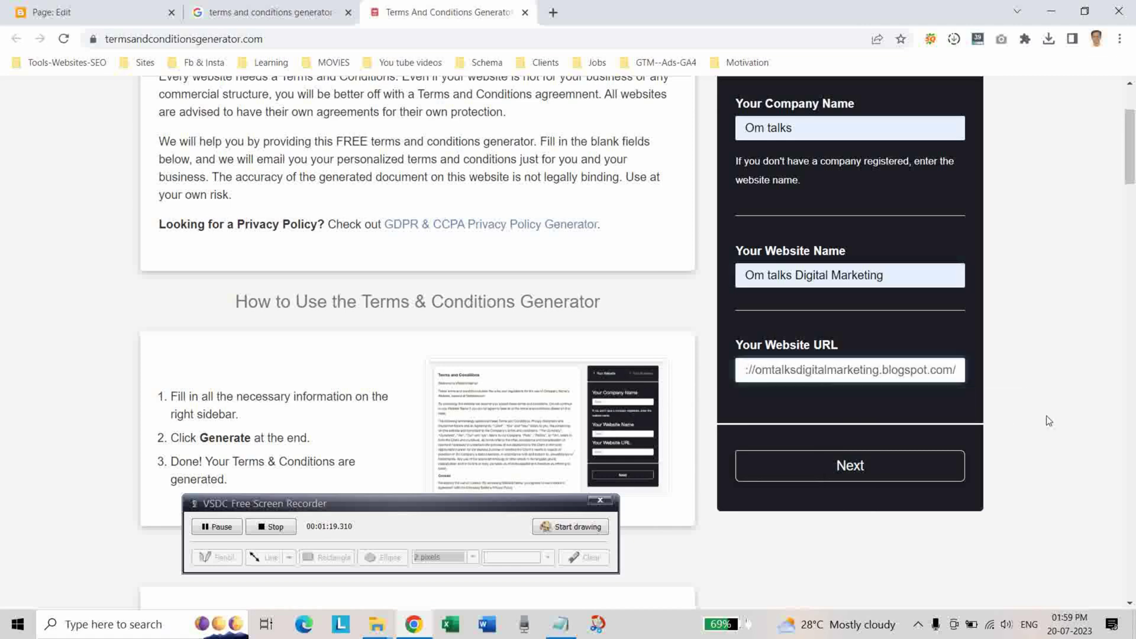
left_click(850, 465)
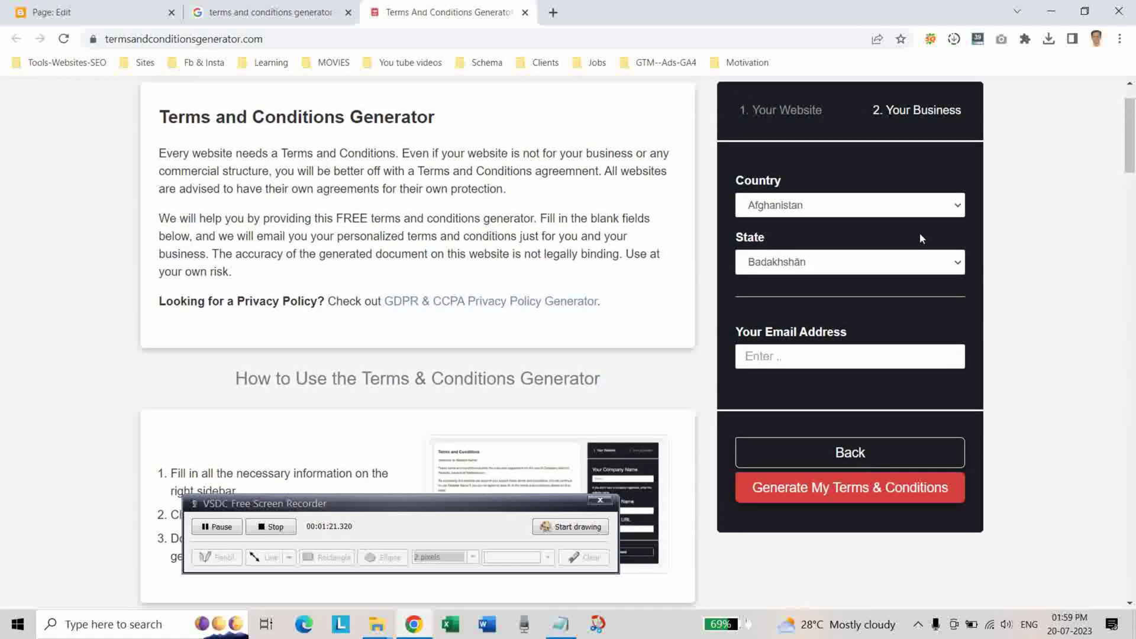
Set the country to India and autofill the contact e-mail address.
left_click(899, 211)
scroll(826, 392, "down", 15)
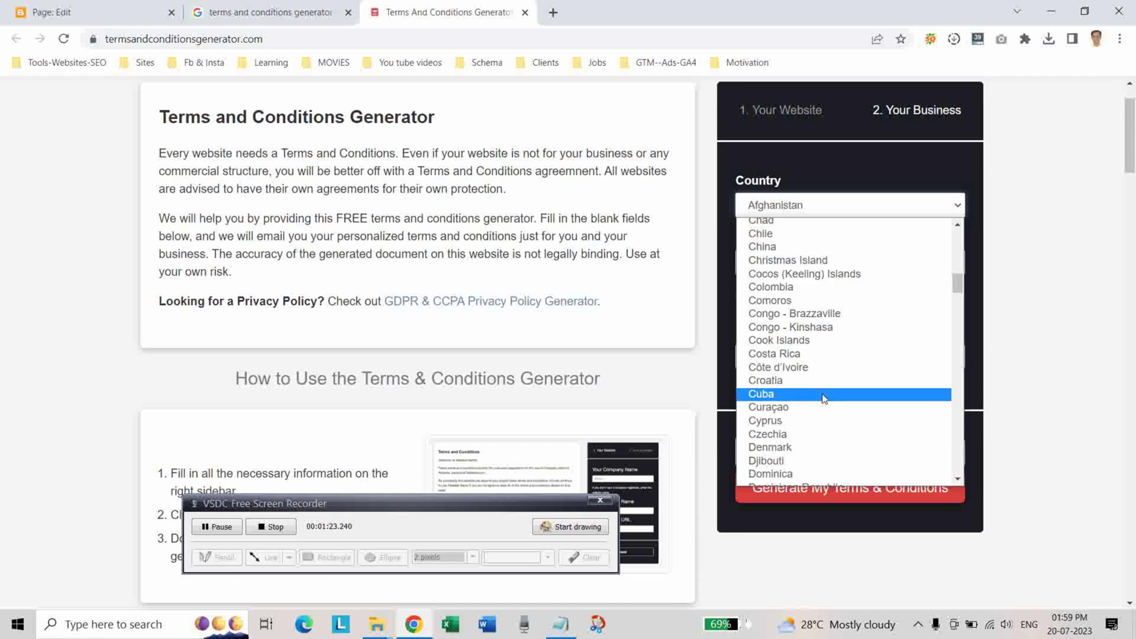
scroll(826, 391, "down", 6)
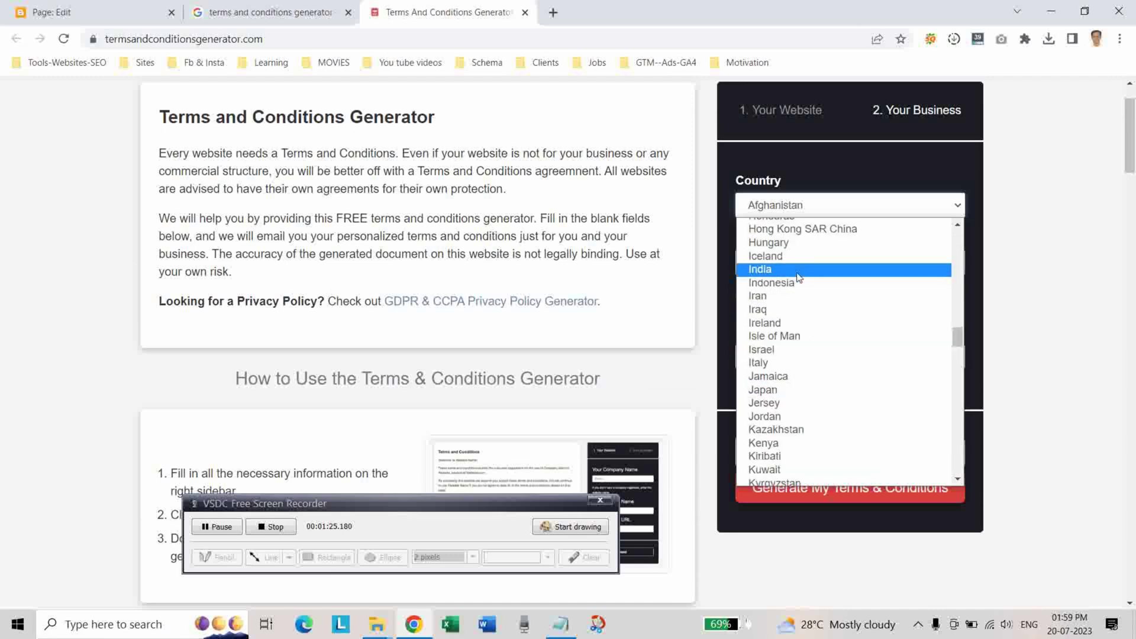
left_click(796, 273)
left_click(795, 358)
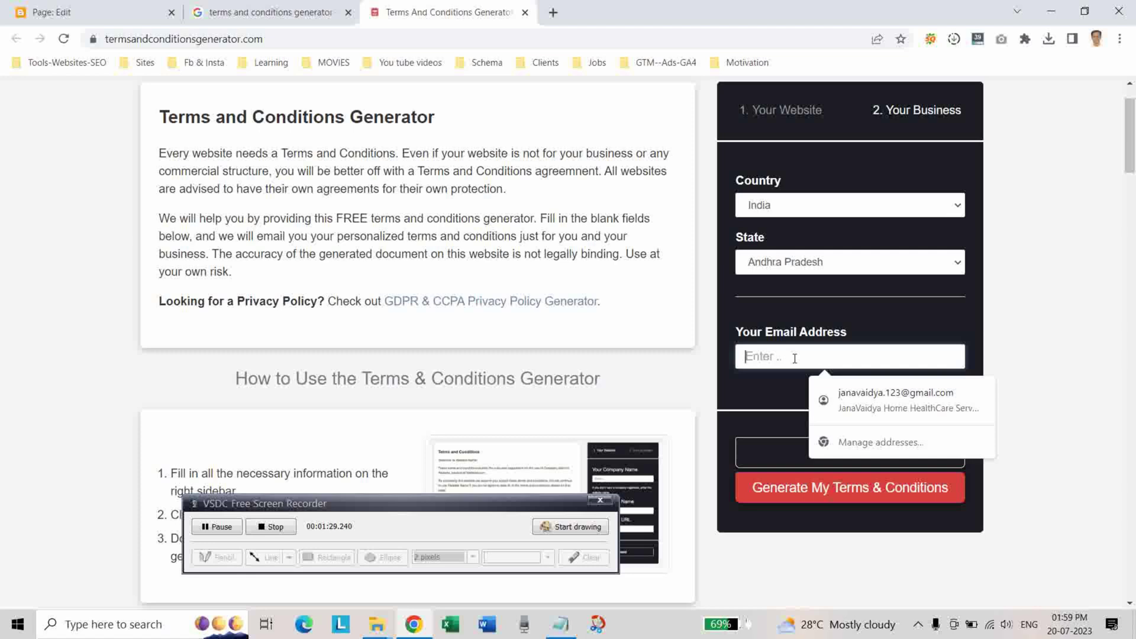
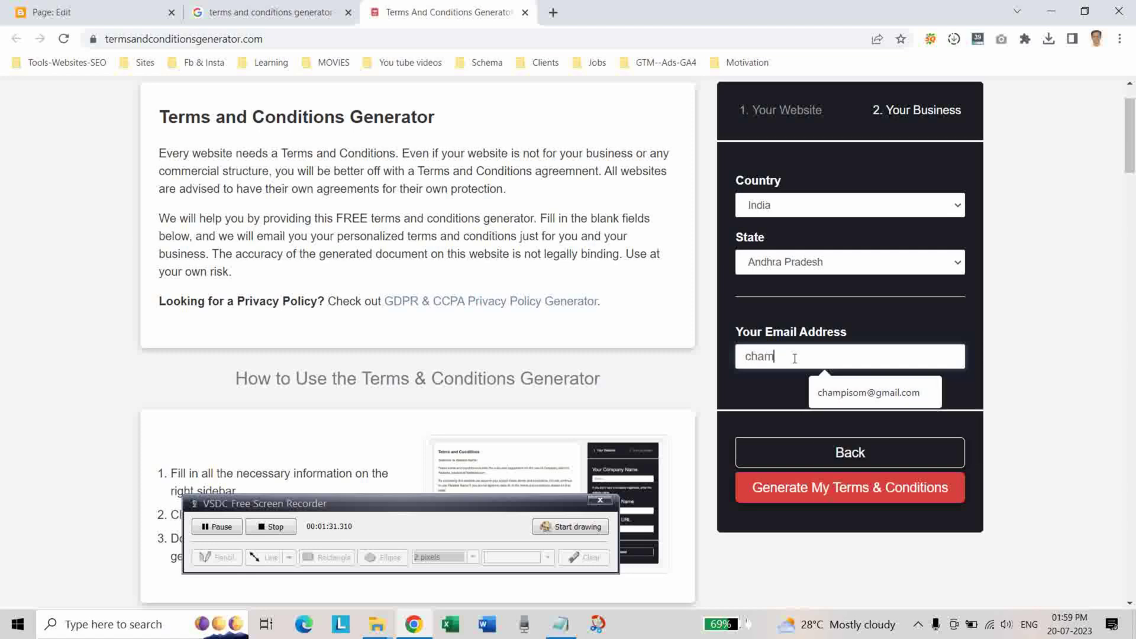
left_click(866, 393)
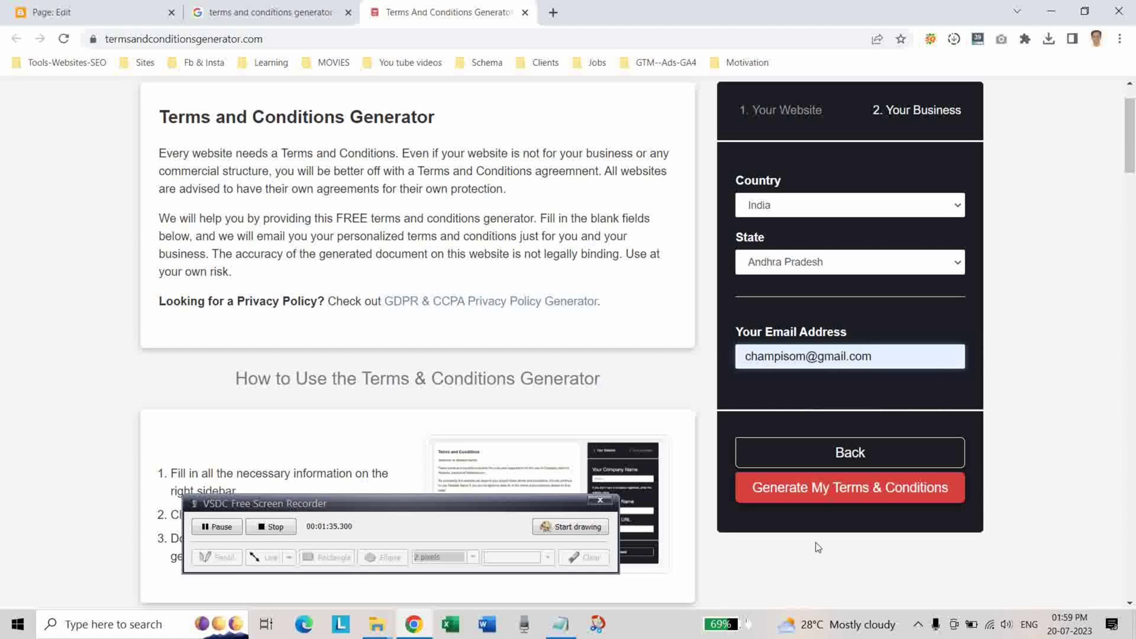
Generate the terms and conditions, copy the text to the clipboard, and return to Blogger.
left_click(822, 501)
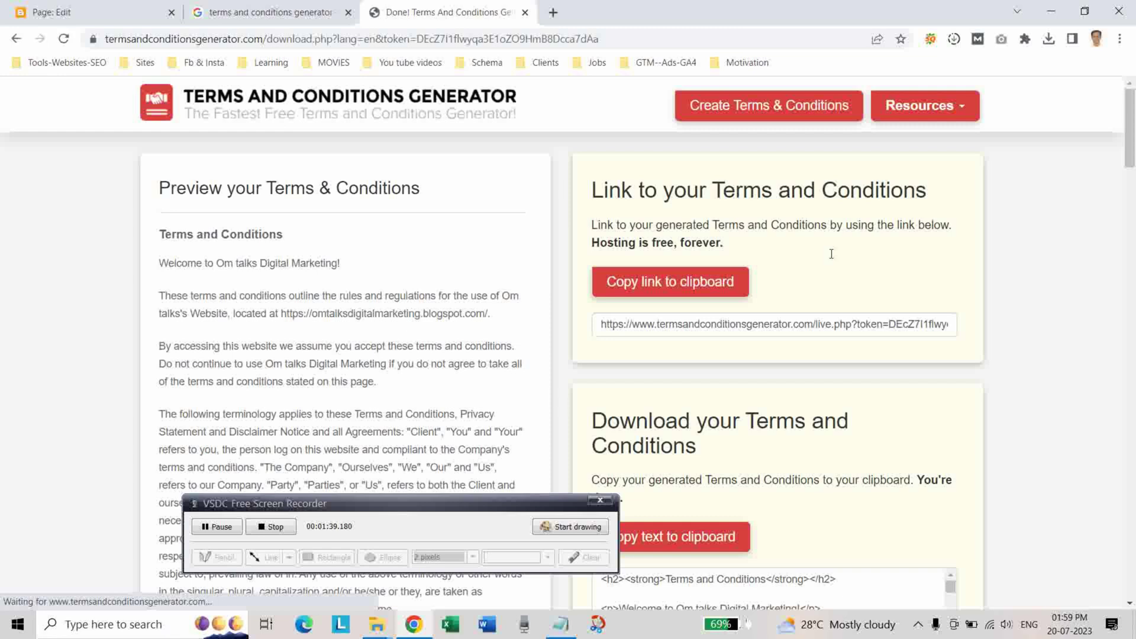
scroll(832, 254, "down", 5)
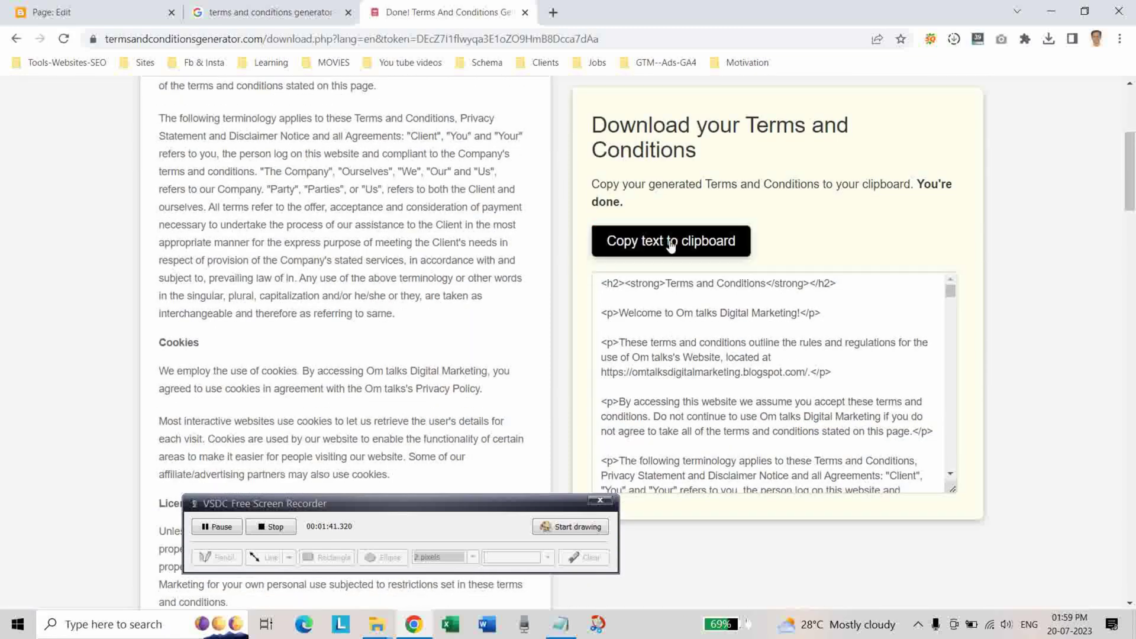
left_click(670, 245)
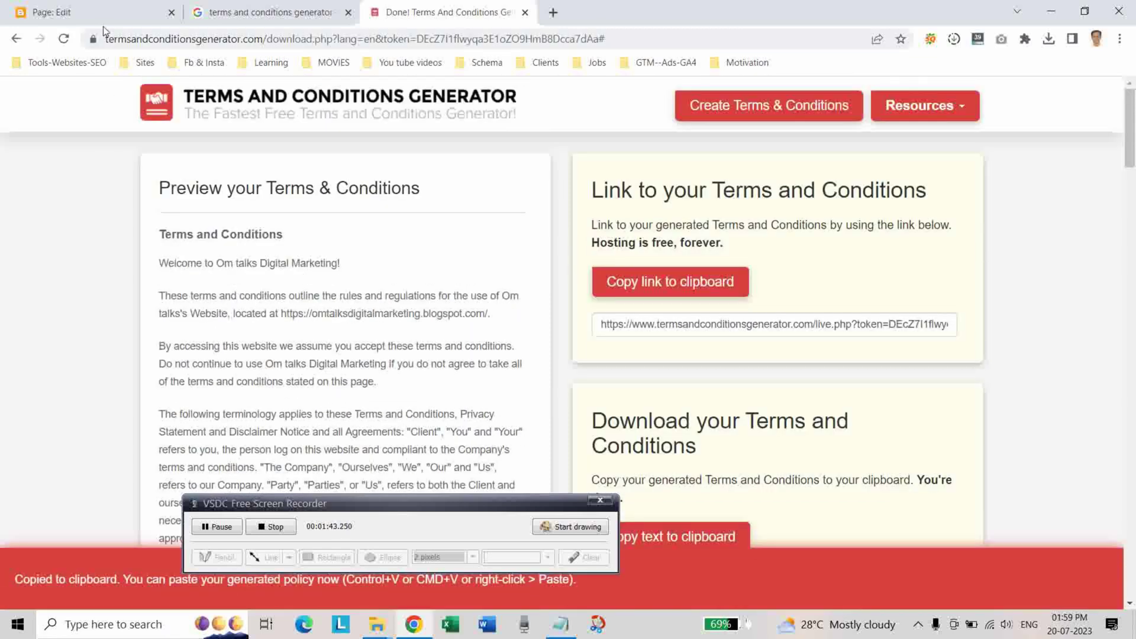
left_click(92, 12)
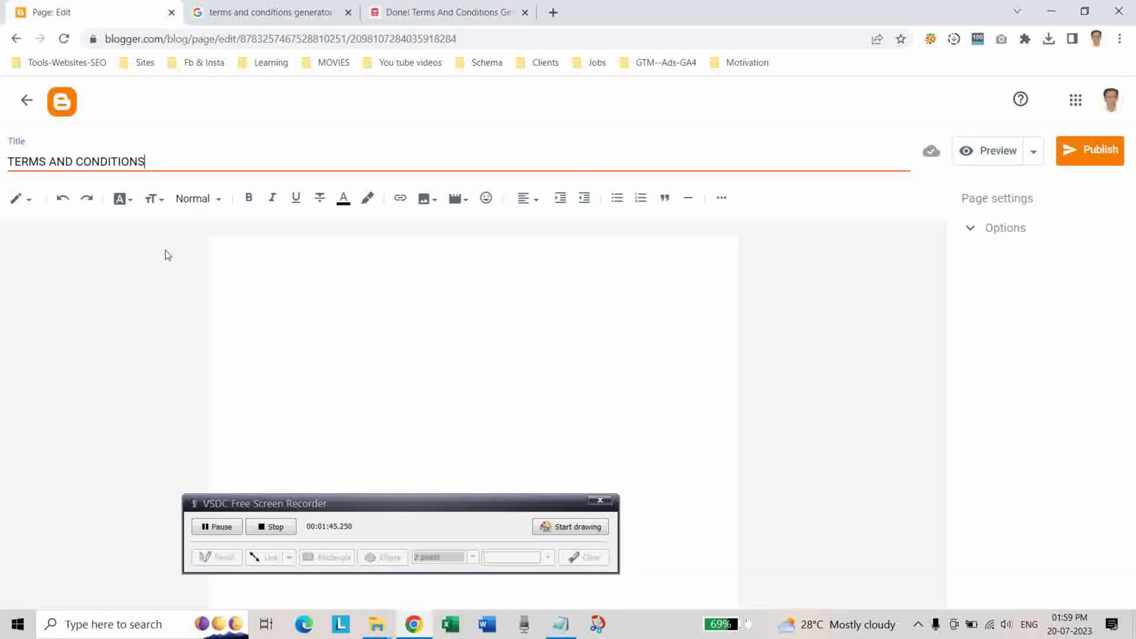
Paste the generated terms into the page body in HTML view, then return to Compose view.
left_click(253, 269)
left_click(29, 201)
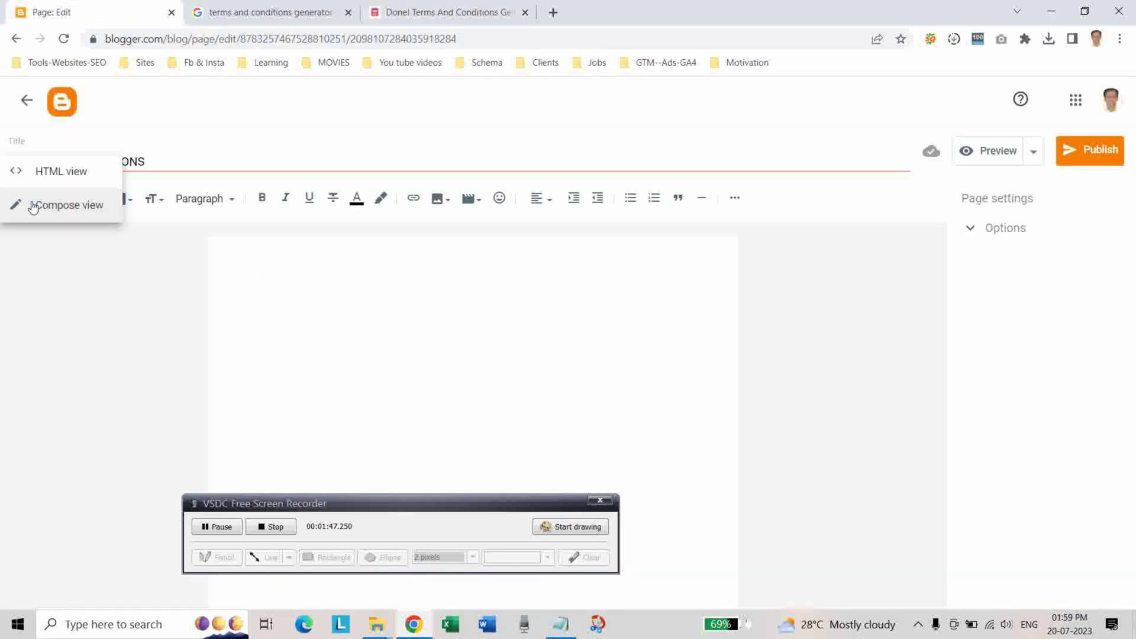
left_click(39, 173)
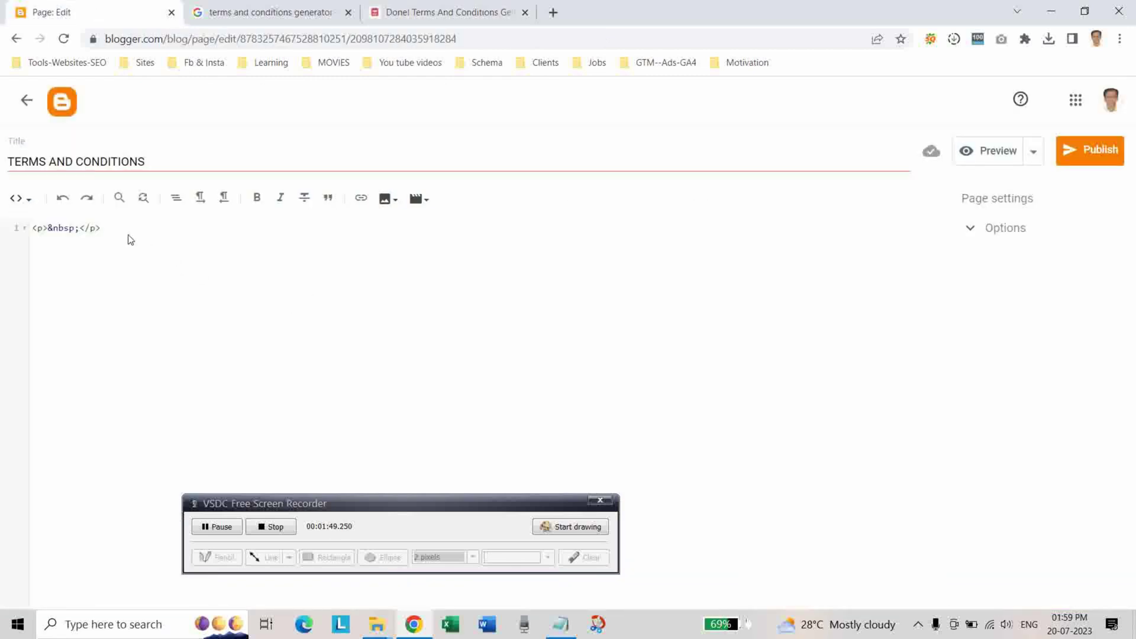
key("Return")
key("ctrl+v")
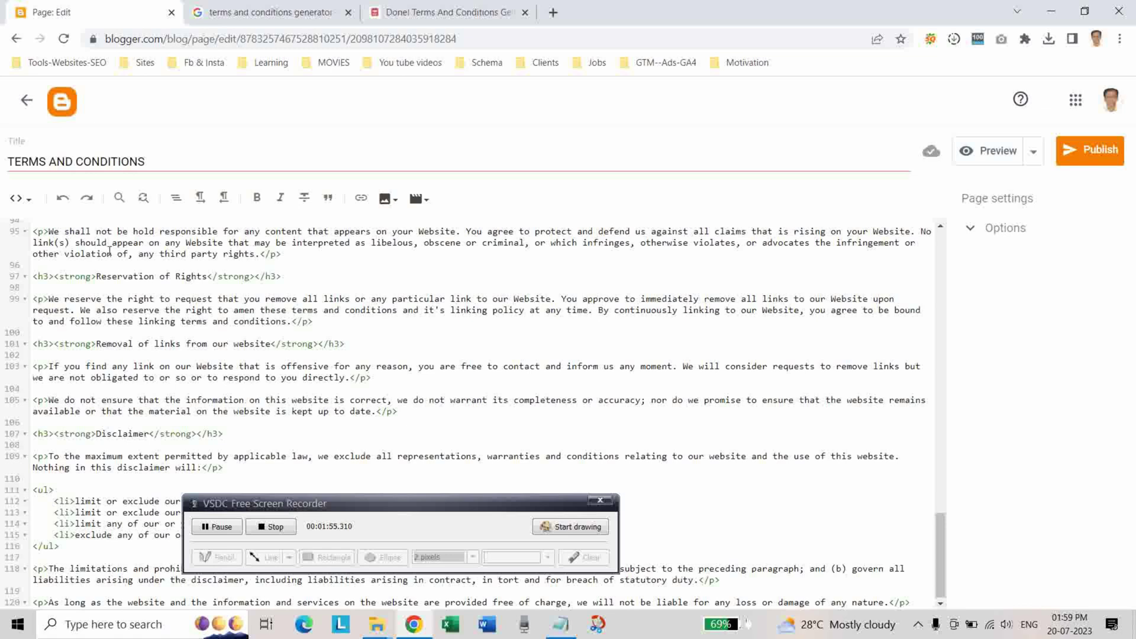
left_click(30, 204)
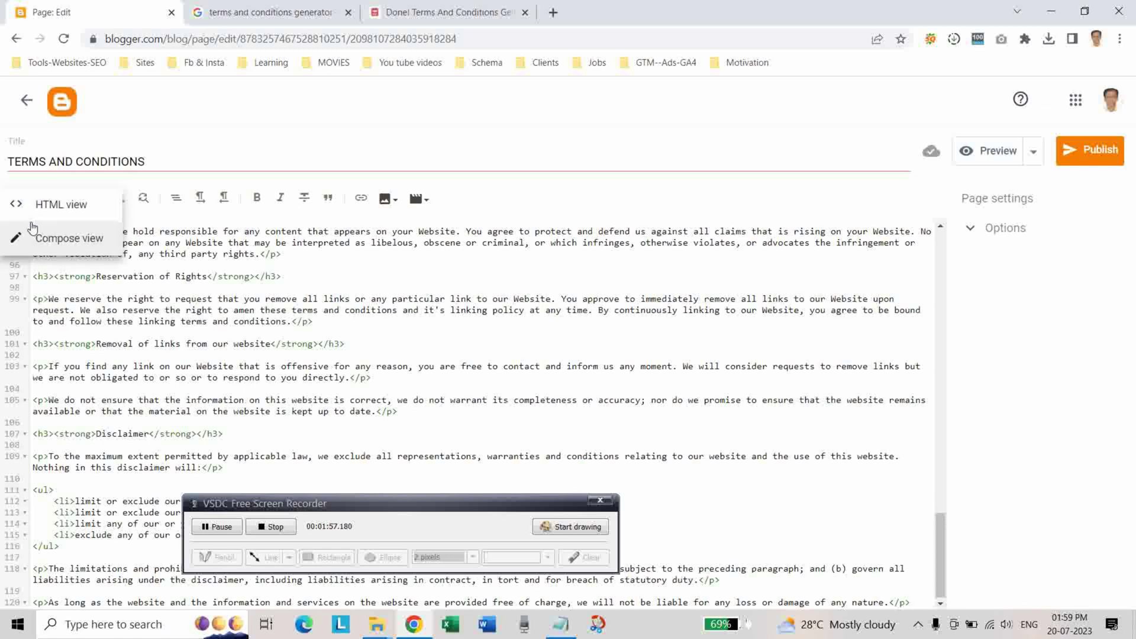
left_click(32, 239)
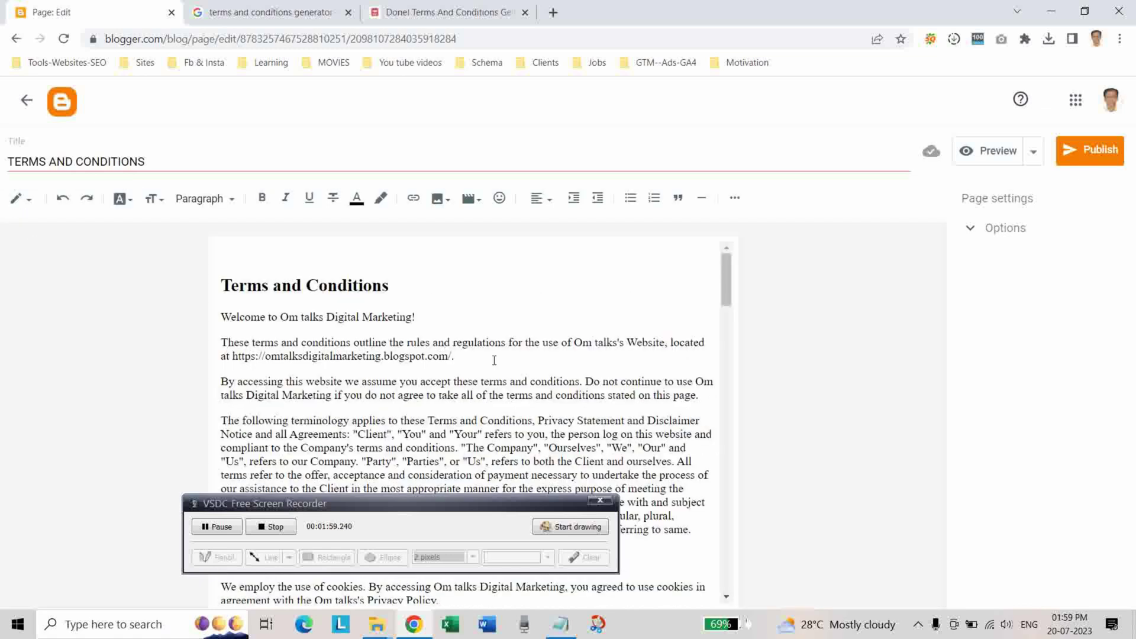
Remove the hyperlink from the 'Free Terms and Conditions Generator' credit text.
scroll(495, 367, "down", 3)
scroll(493, 359, "up", 2)
scroll(488, 358, "down", 10)
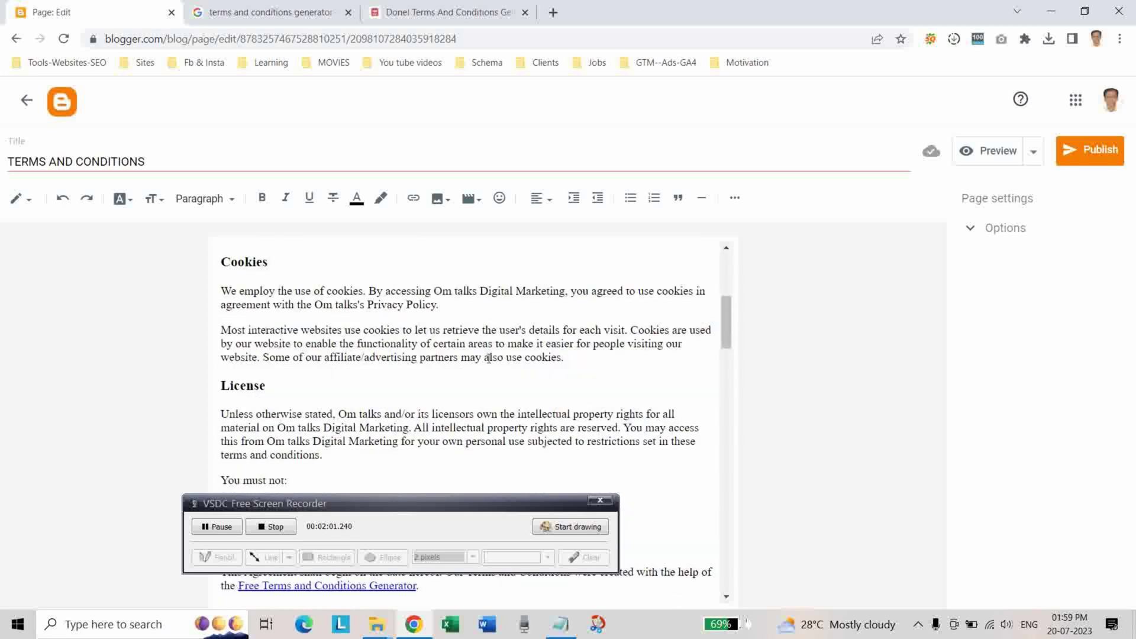
scroll(487, 359, "down", 4)
scroll(488, 360, "up", 4)
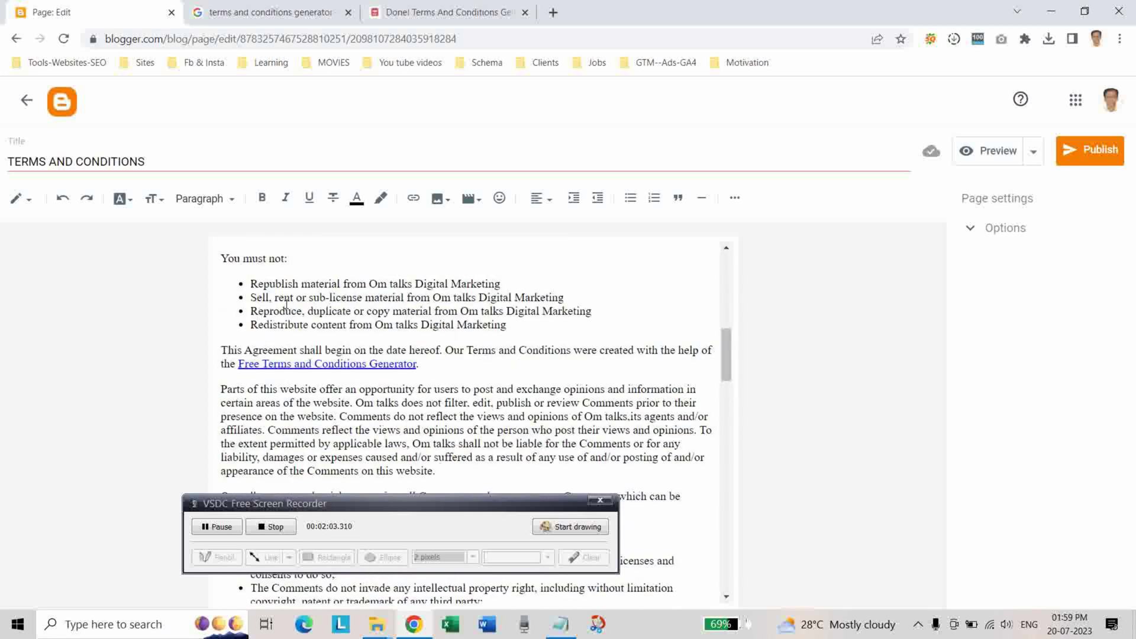
left_click_drag(237, 363, 423, 362)
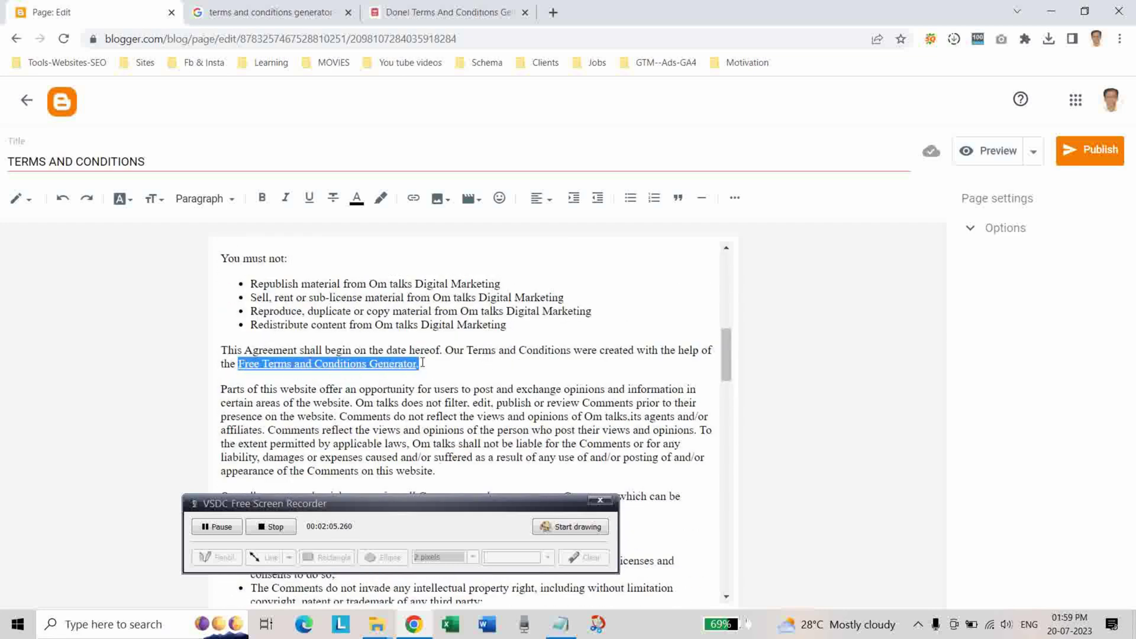
left_click(385, 364)
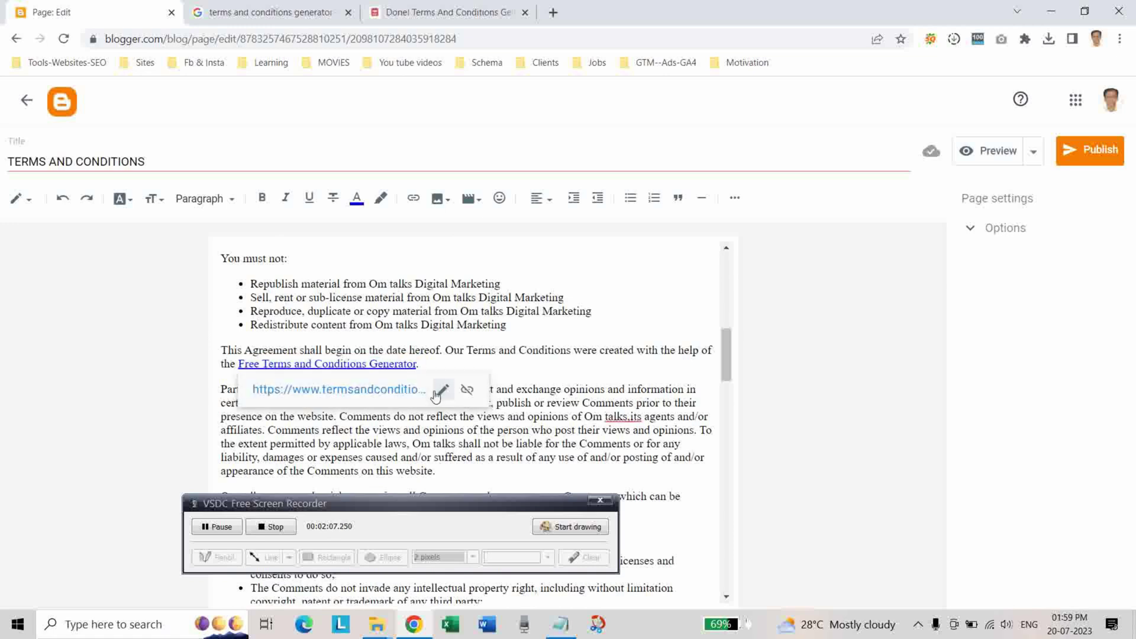
left_click(467, 393)
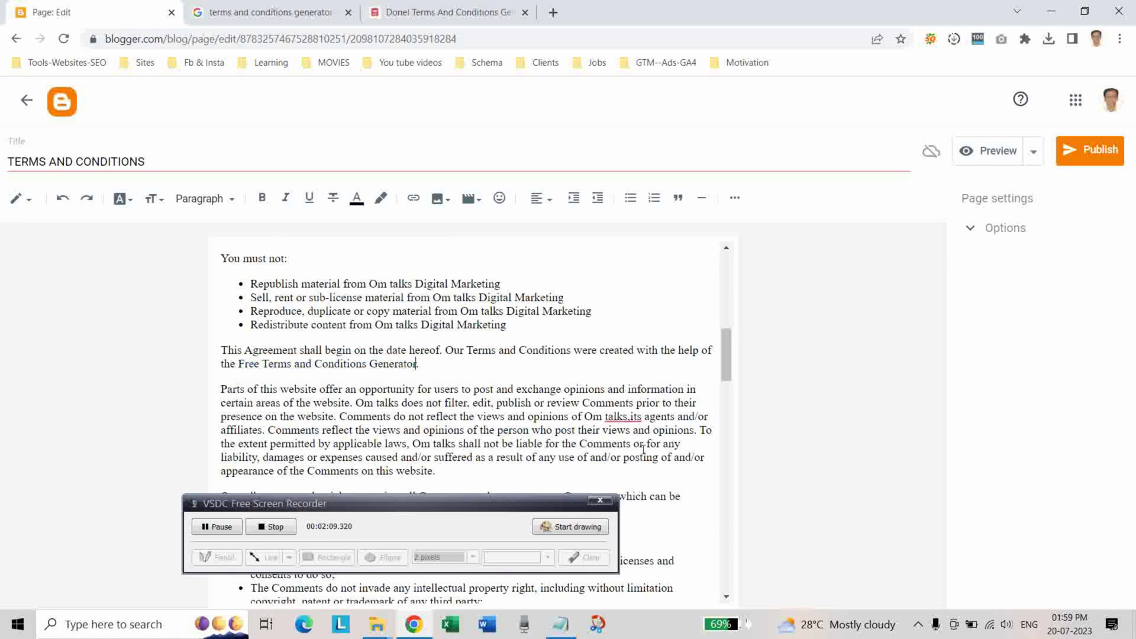
Add the missing space after 'talks,', check the spelling of 'libelous', and preview the page.
left_click(632, 420)
scroll(540, 406, "down", 6)
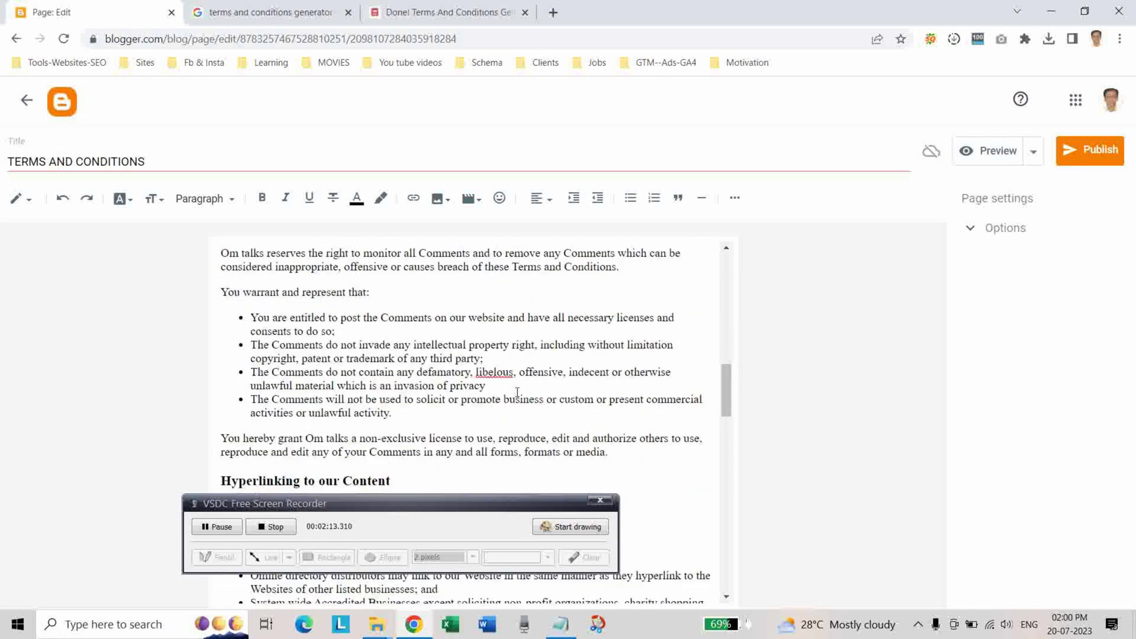
scroll(517, 393, "up", 1)
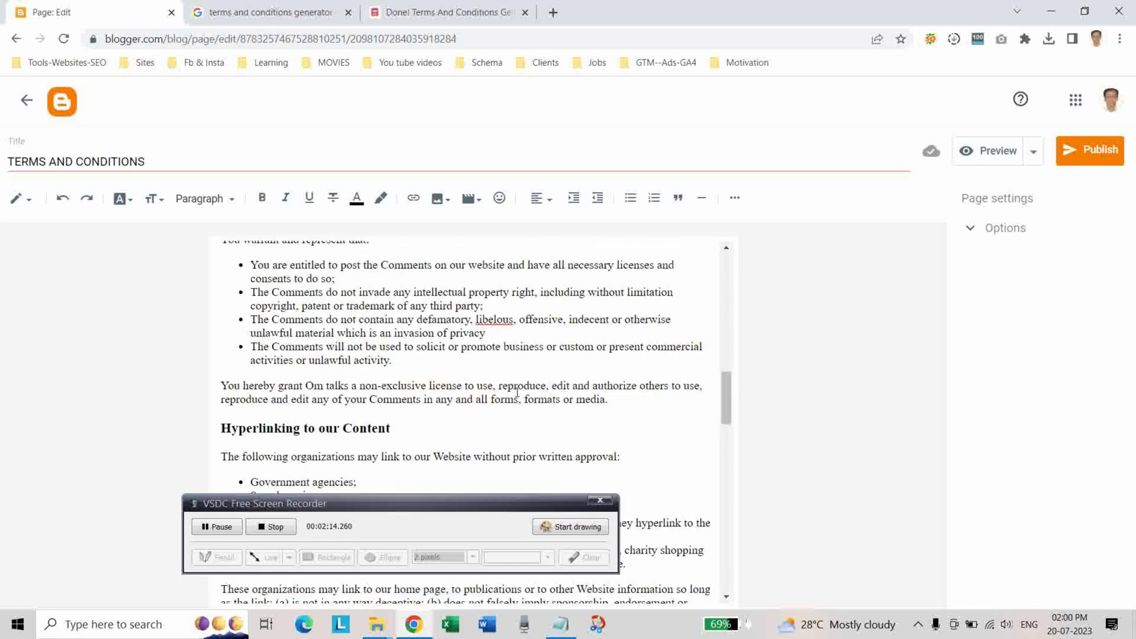
right_click(494, 323)
left_click(534, 361)
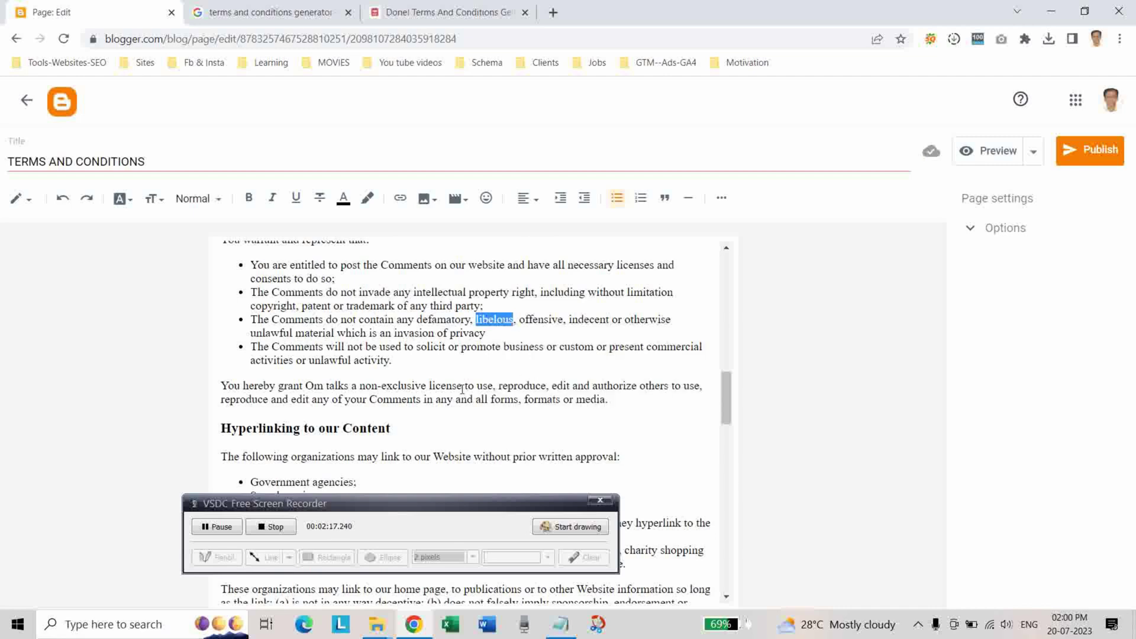
left_click(463, 386)
scroll(450, 390, "down", 10)
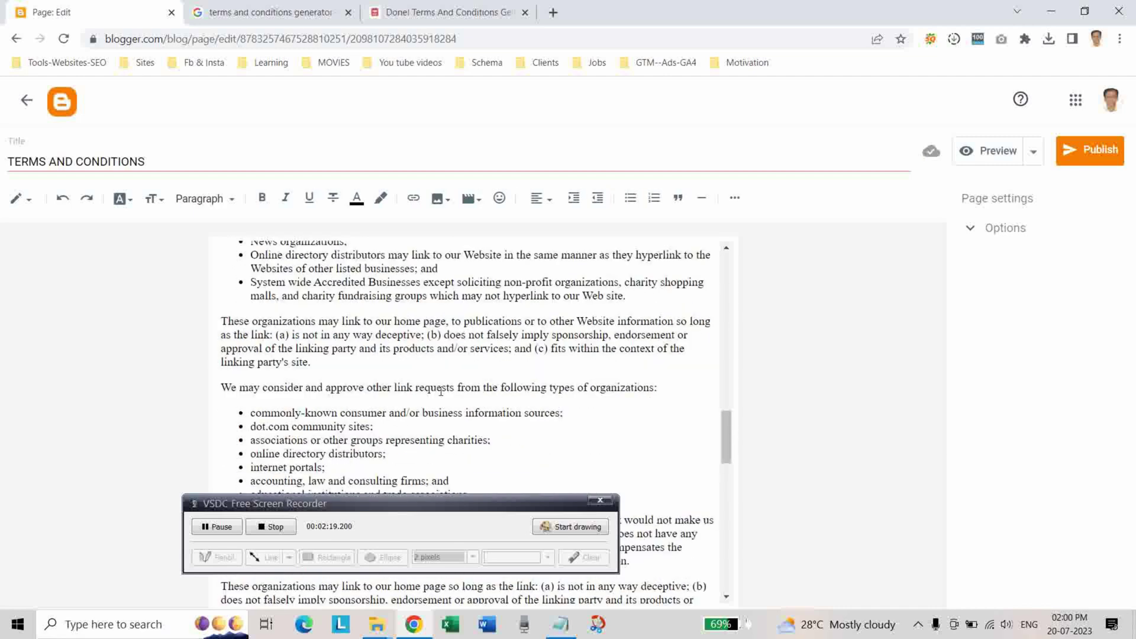
scroll(441, 390, "down", 3)
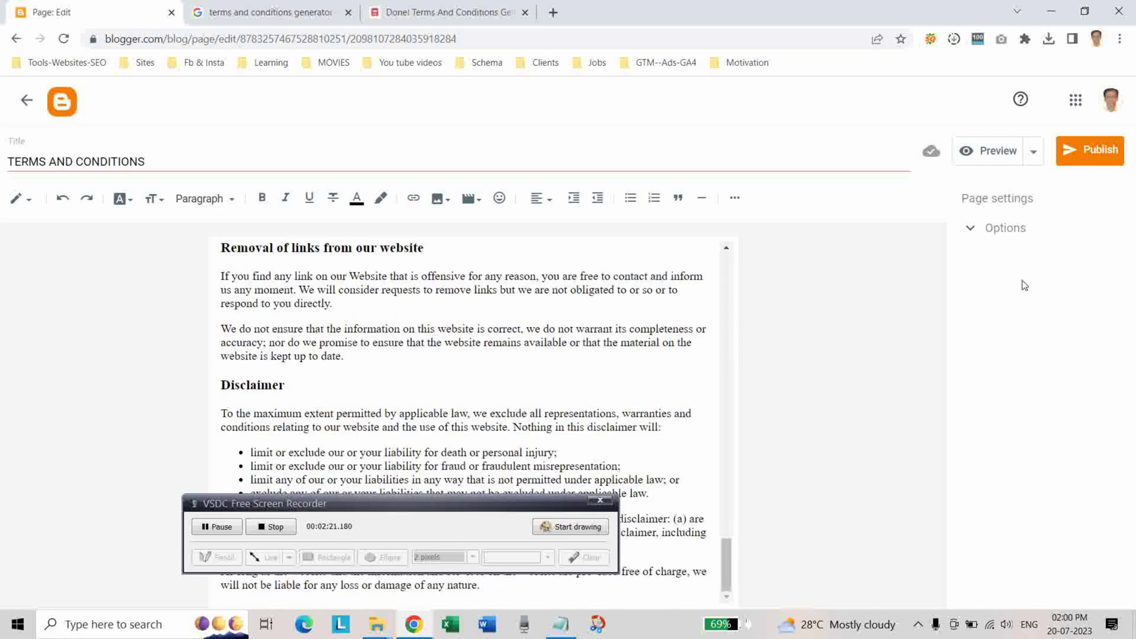
left_click(987, 155)
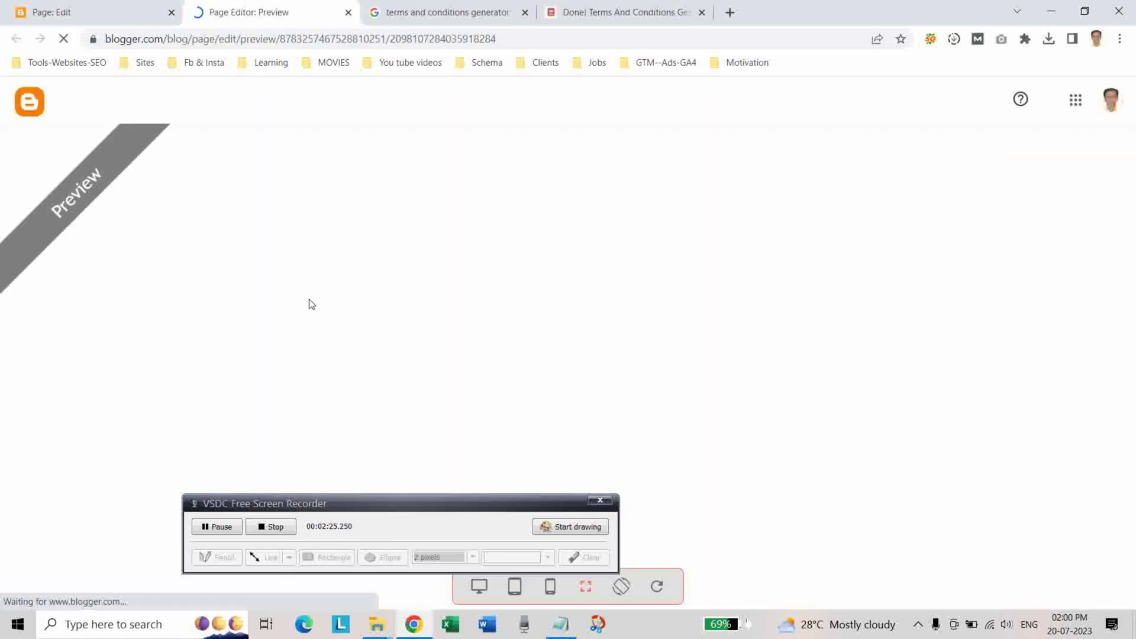
Scroll the Terms and Conditions preview down to the comments area, then close it.
scroll(421, 342, "down", 10)
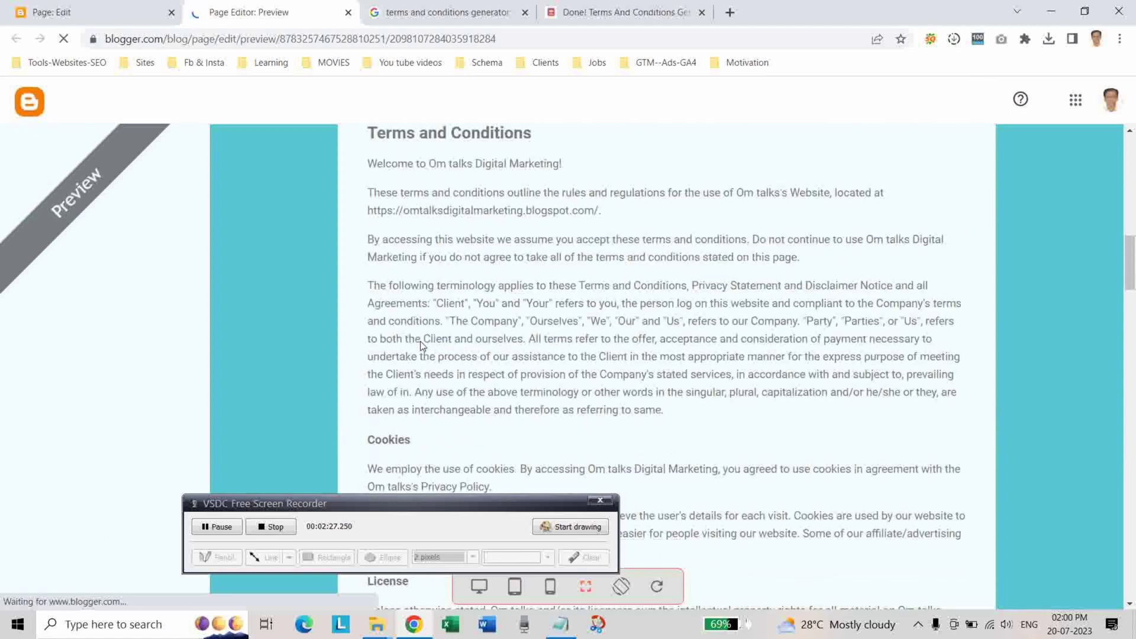
scroll(421, 342, "down", 5)
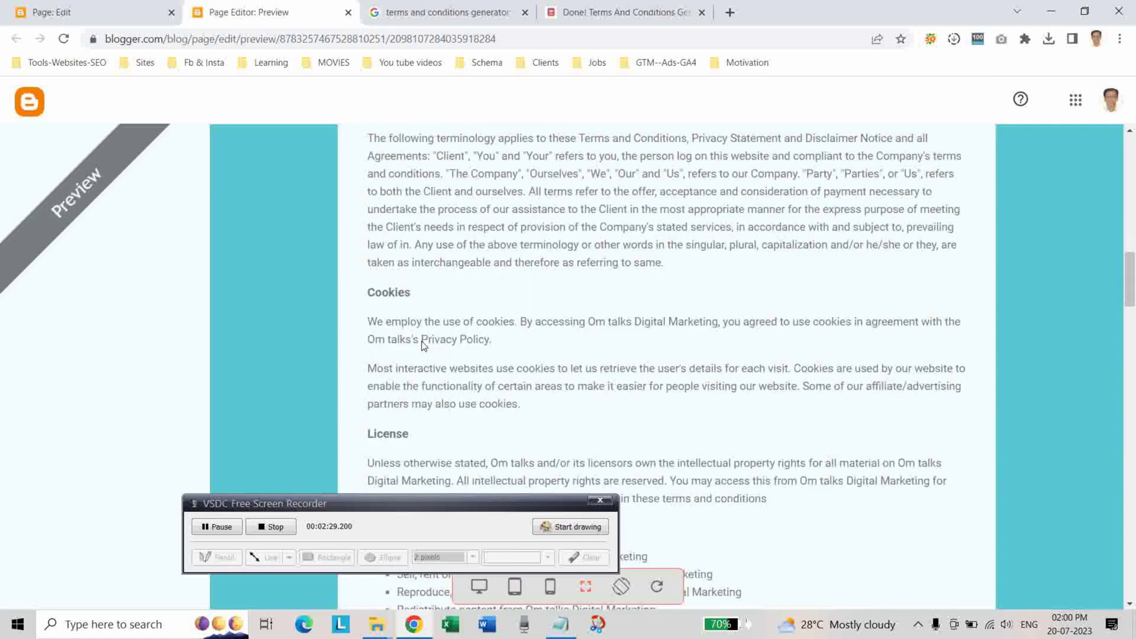
scroll(422, 343, "down", 15)
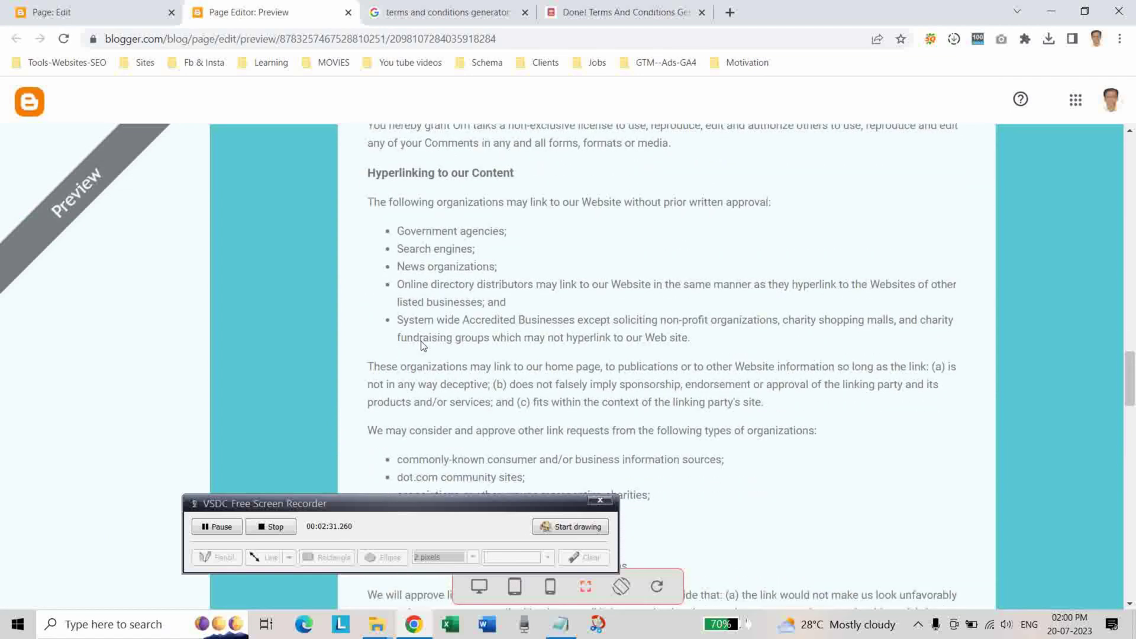
scroll(422, 344, "down", 15)
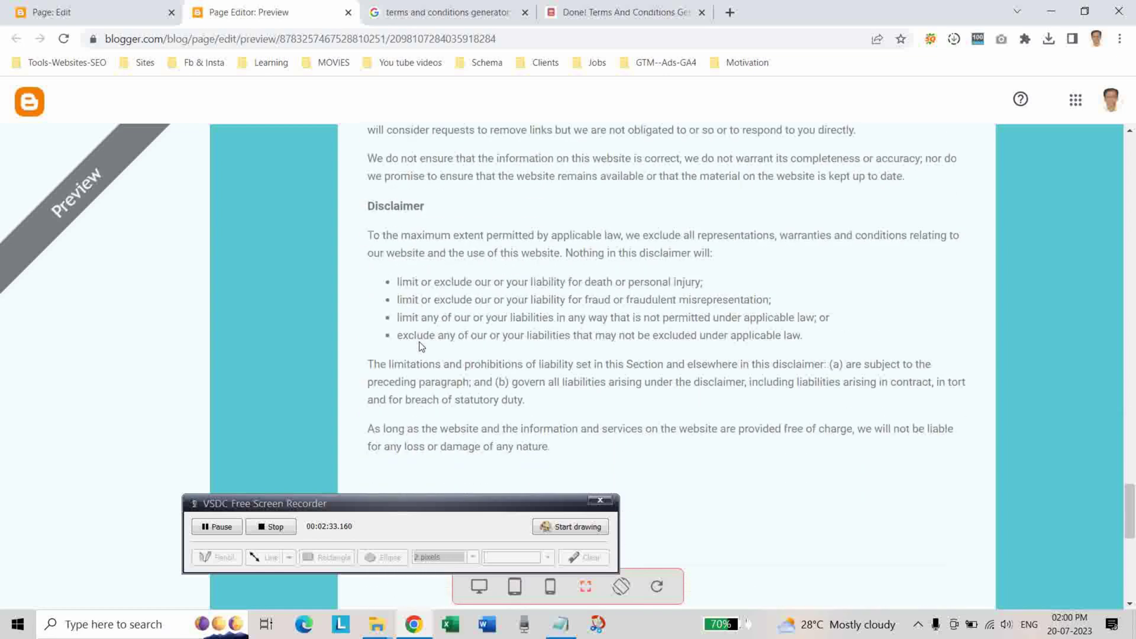
scroll(421, 347, "down", 5)
scroll(421, 347, "up", 10)
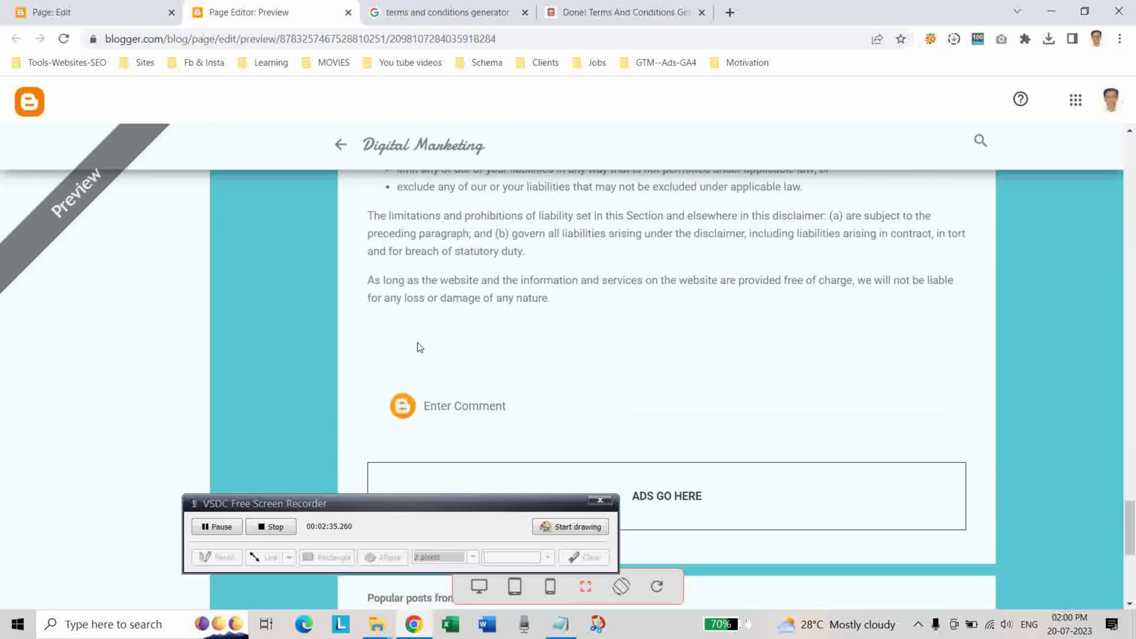
left_click(349, 12)
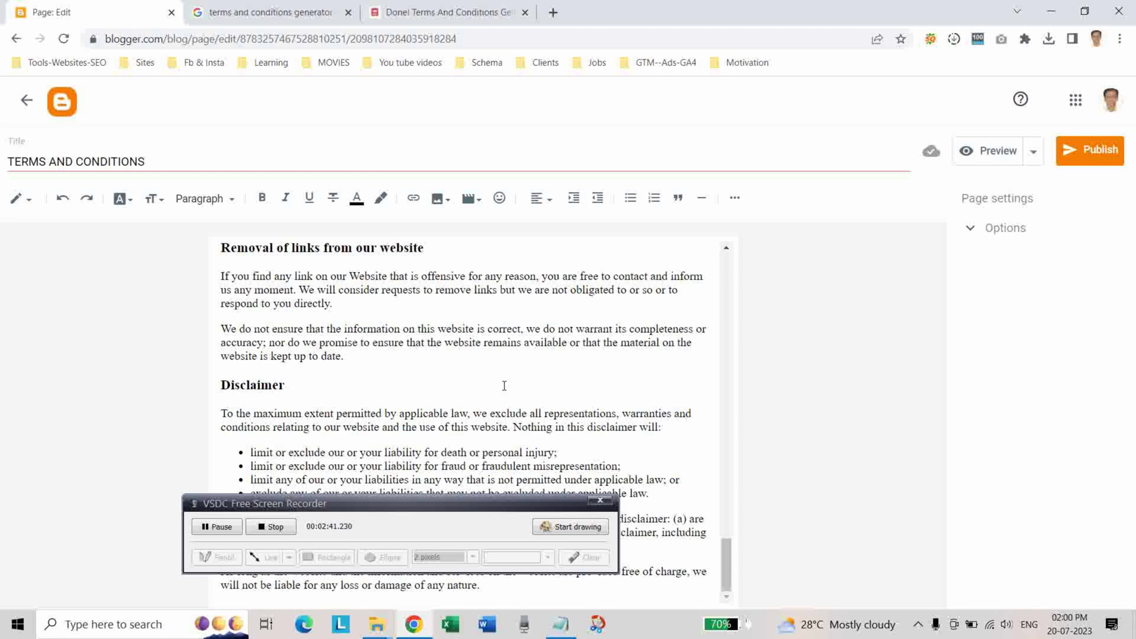
Publish the TERMS AND CONDITIONS page, then the About Us page, confirming each.
left_click(1075, 152)
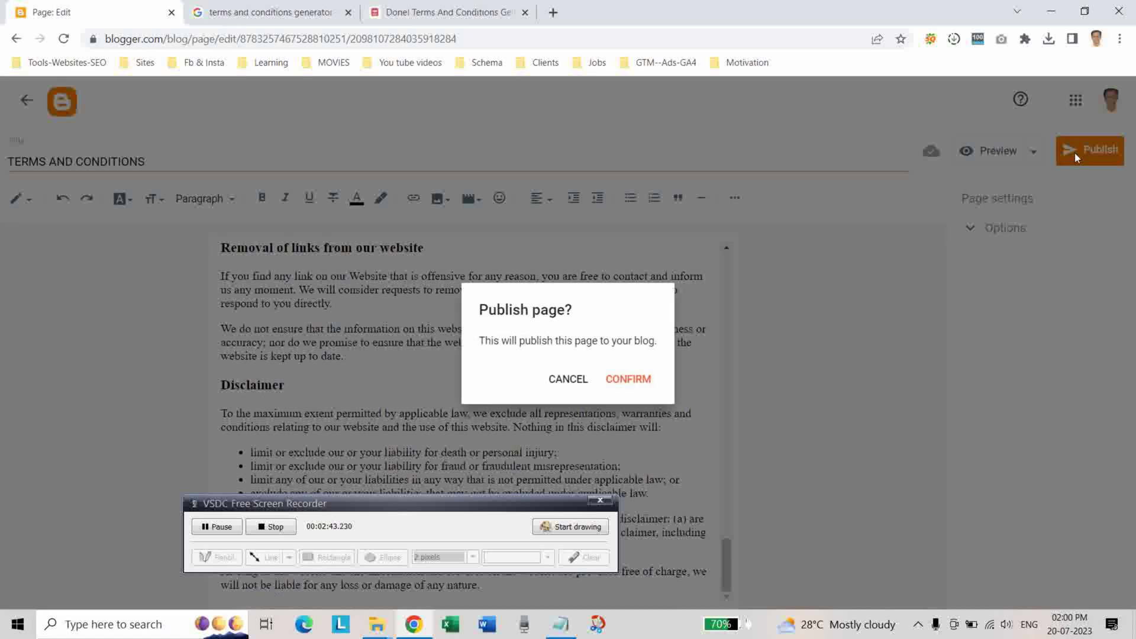
left_click(635, 382)
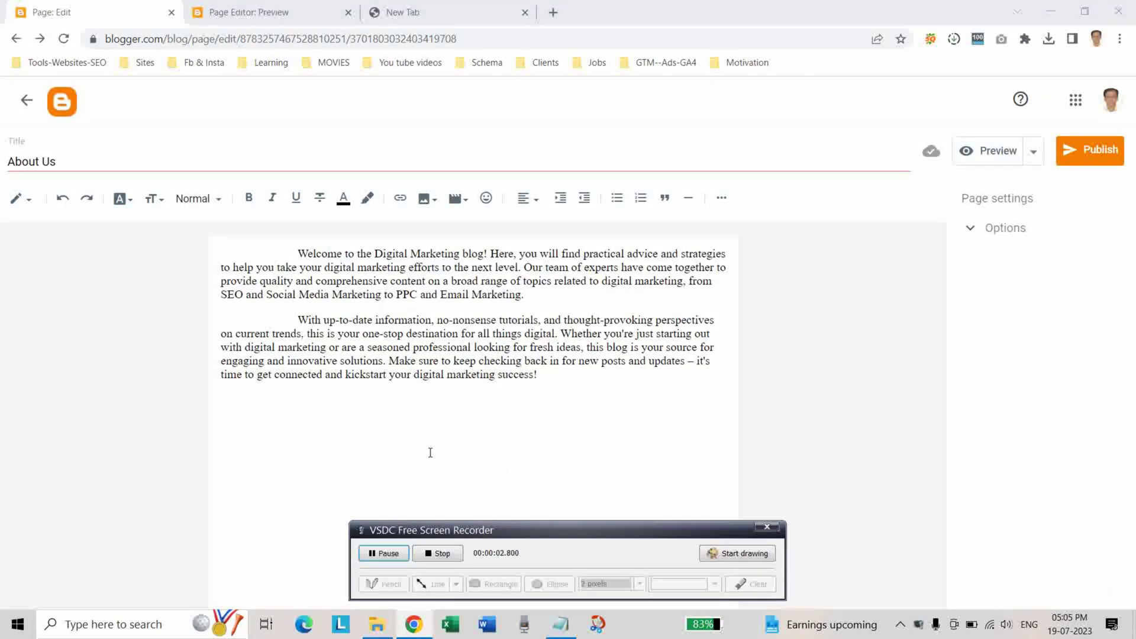
left_click(1083, 162)
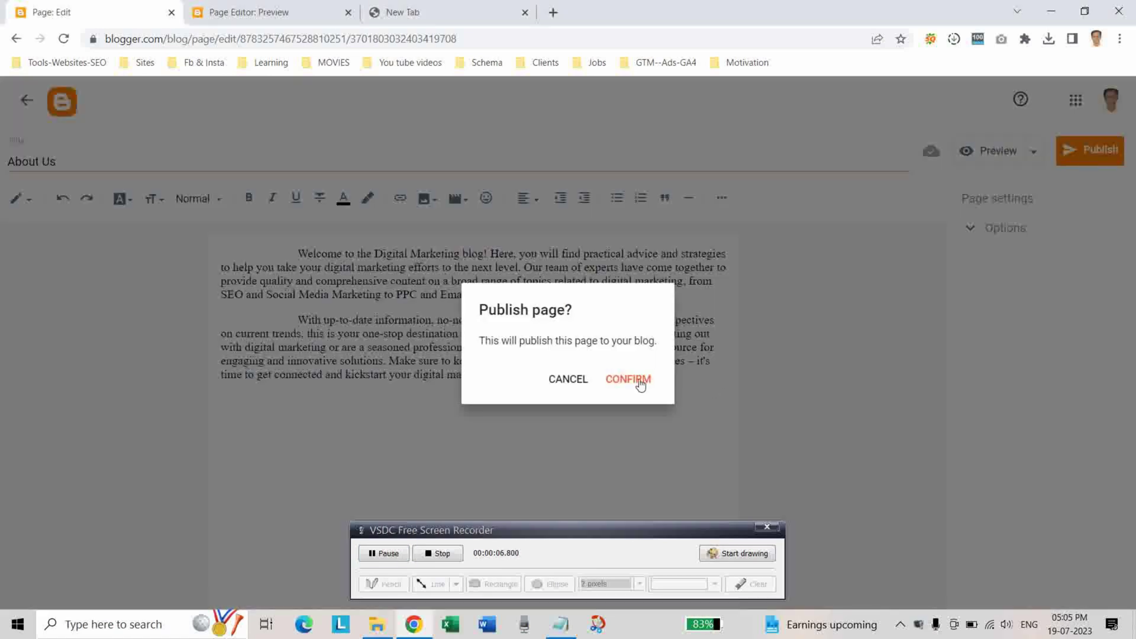
left_click(640, 382)
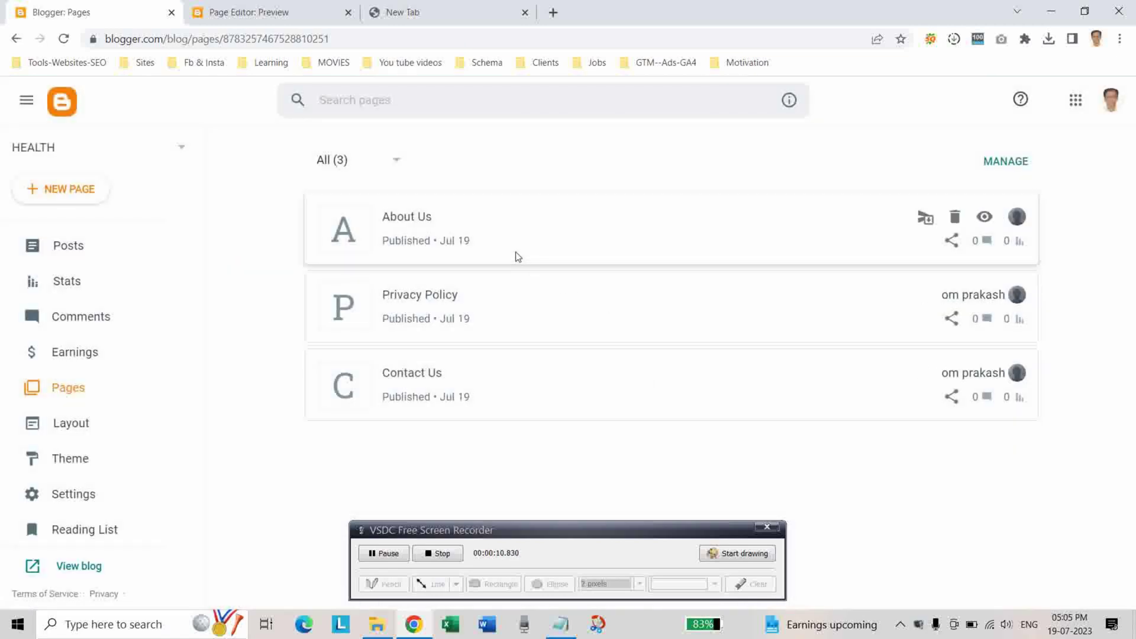
Create a new page titled 'Digital Marketing'.
left_click(74, 195)
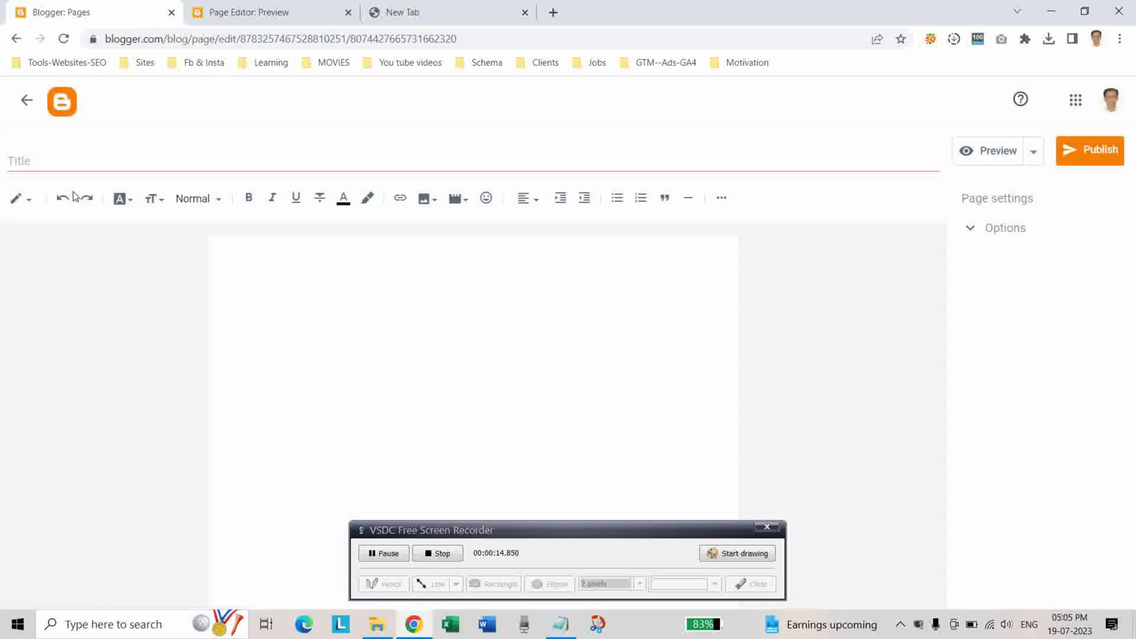
left_click(72, 165)
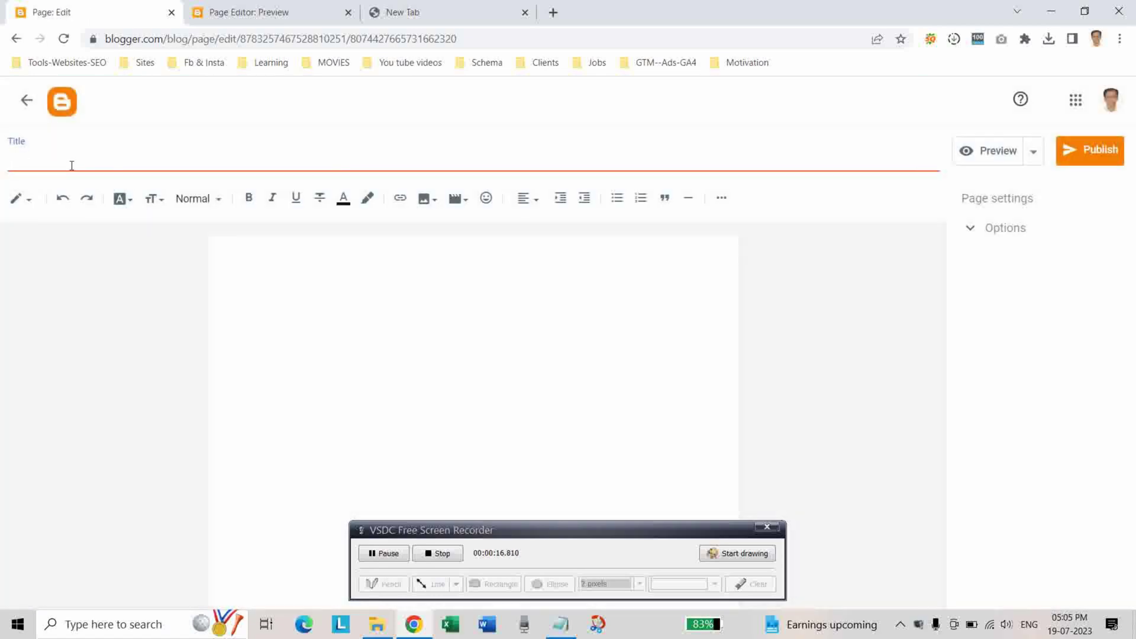
type("digi")
key("BackSpace")
key("BackSpace")
key("BackSpace")
type("Digital Marketing")
Paste the 'Welcome to the Digital Marketing blog' paragraph into the empty page body.
left_click(323, 323)
left_click(560, 623)
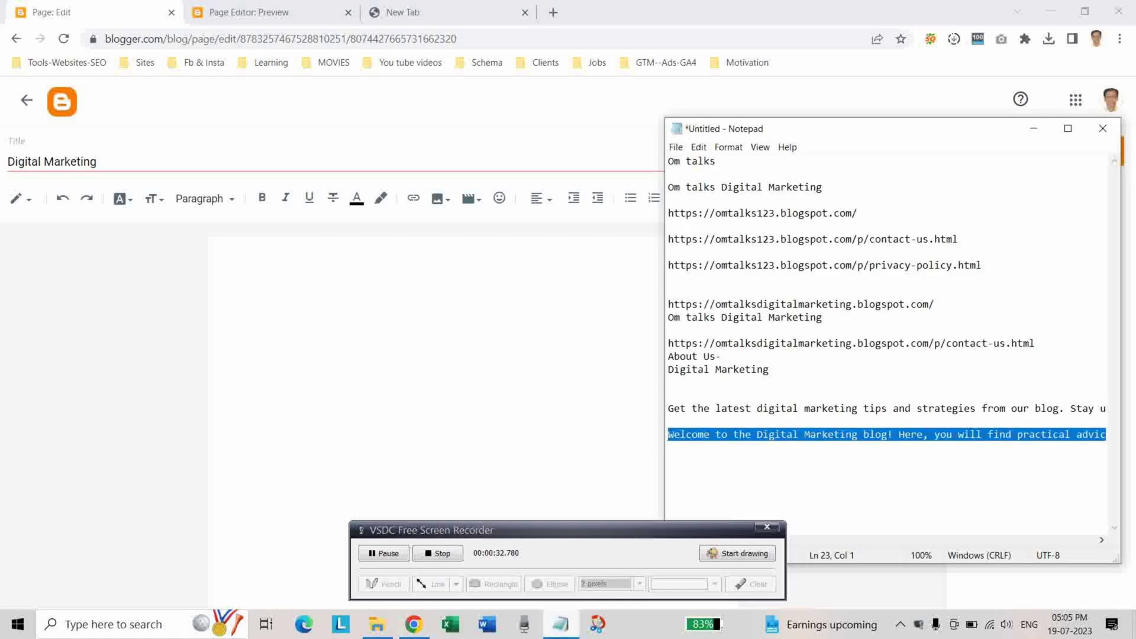
left_click(262, 285)
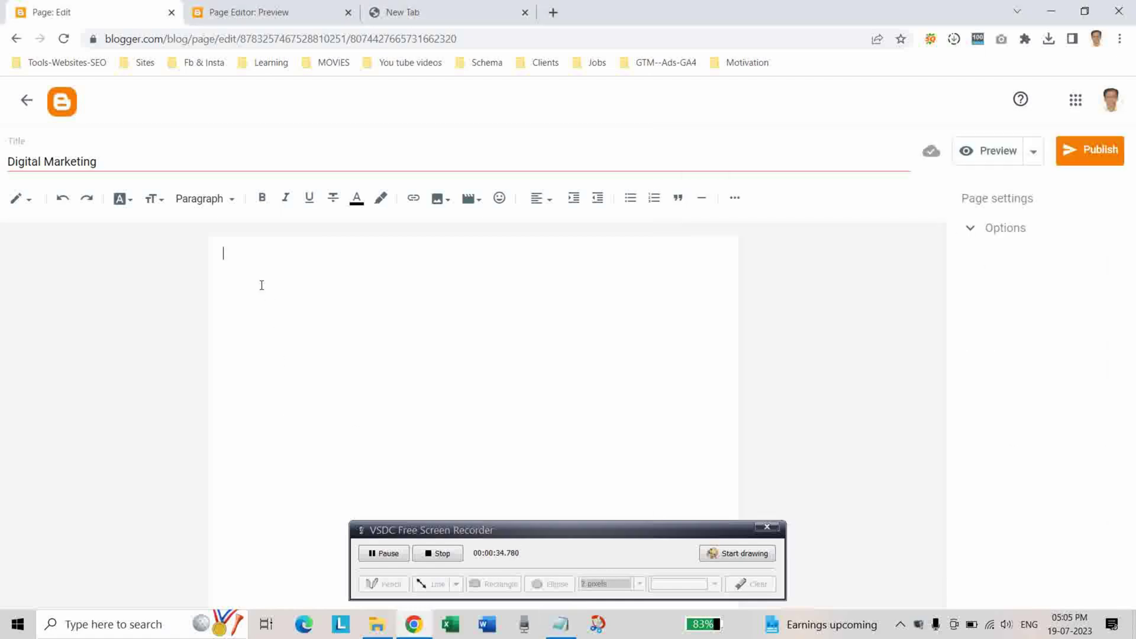
type("Welcome to the Digital Marketing blog! Here, you will find practical advice and strategies to help you take your digital marketing efforts to the next level. Our team of experts have come together to provide quality and comprehensive content on a broad range of topics related to digital marketing, from SEO and Social Media Marketing to PPC and Email Marketing. With up-to-date information, no-nonsense tutorials, and thought-provoking perspectives on current trends, this is your one-stop destination for all things digital. Whether you're just starting out with digital marketing or are a seasoned professional looking for fresh ideas, this blog is your source for engaging and innovative solutions. Make sure to keep checking back in for new posts and updates – it's time to get connected and kickstart your digital marketing success!")
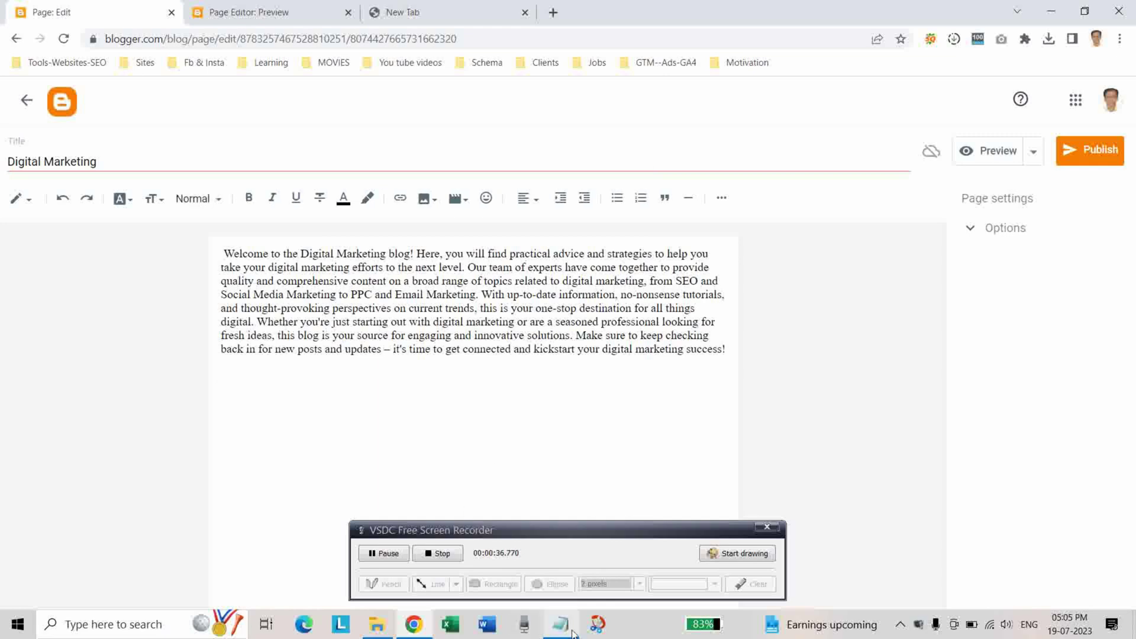
Replace the body with the 'Get the latest digital marketing tips' line from the notes and publish.
left_click(568, 629)
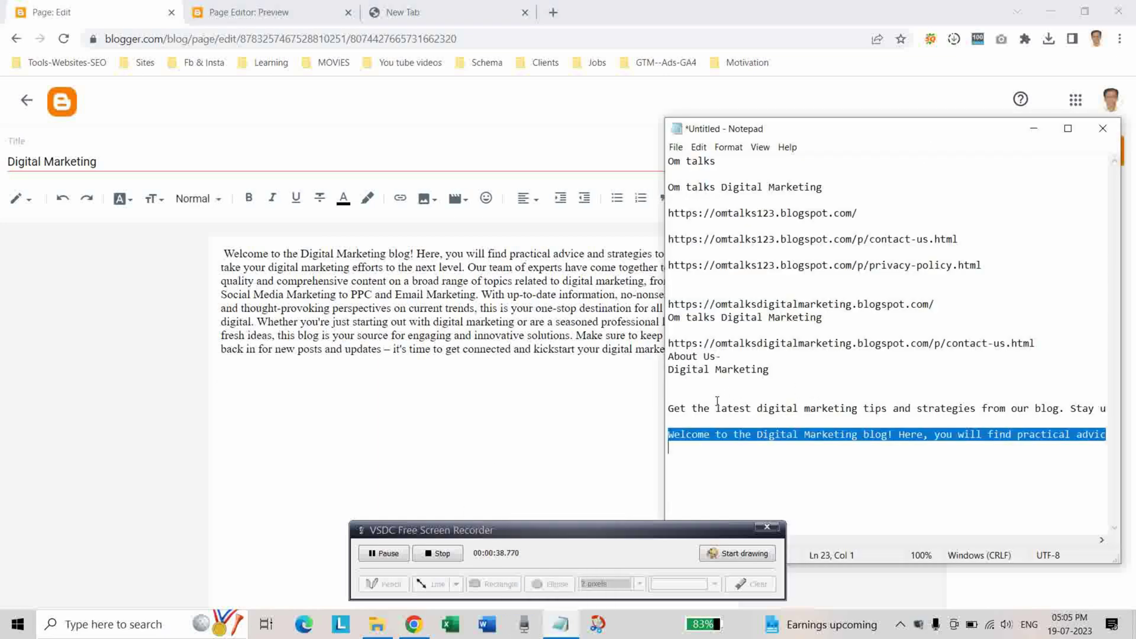
left_click(672, 407)
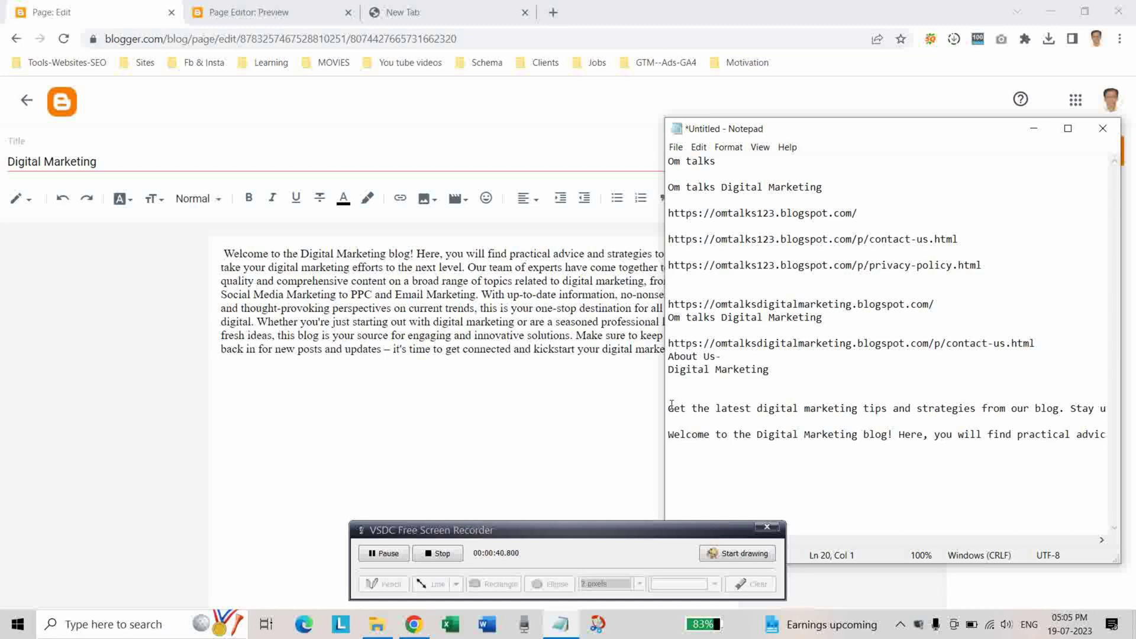
left_click_drag(671, 408, 671, 419)
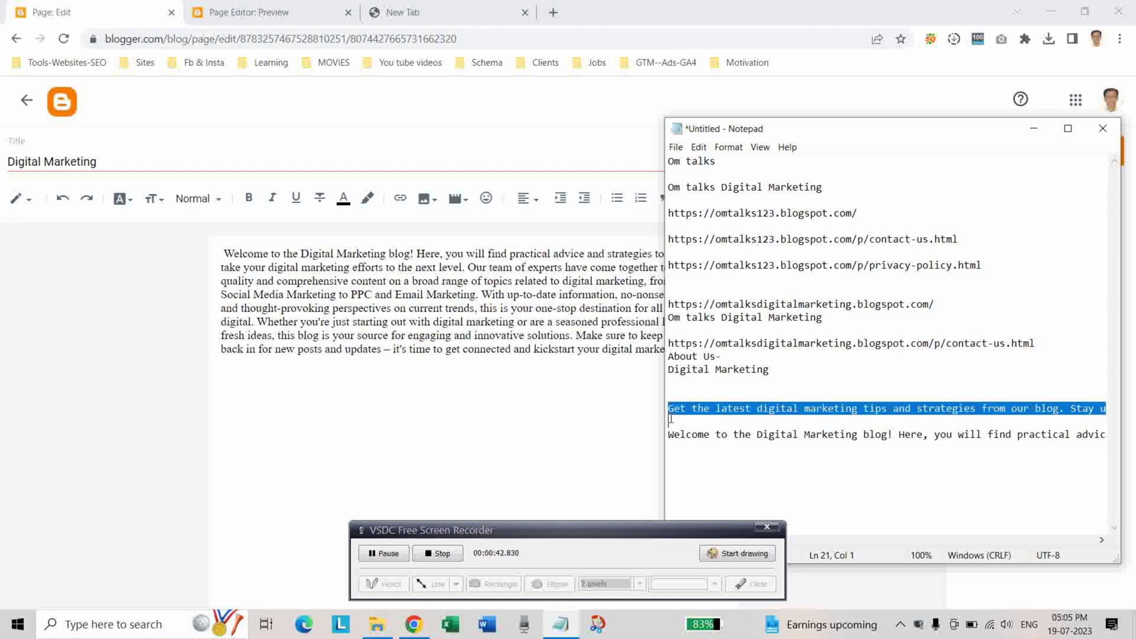
double_click(439, 349)
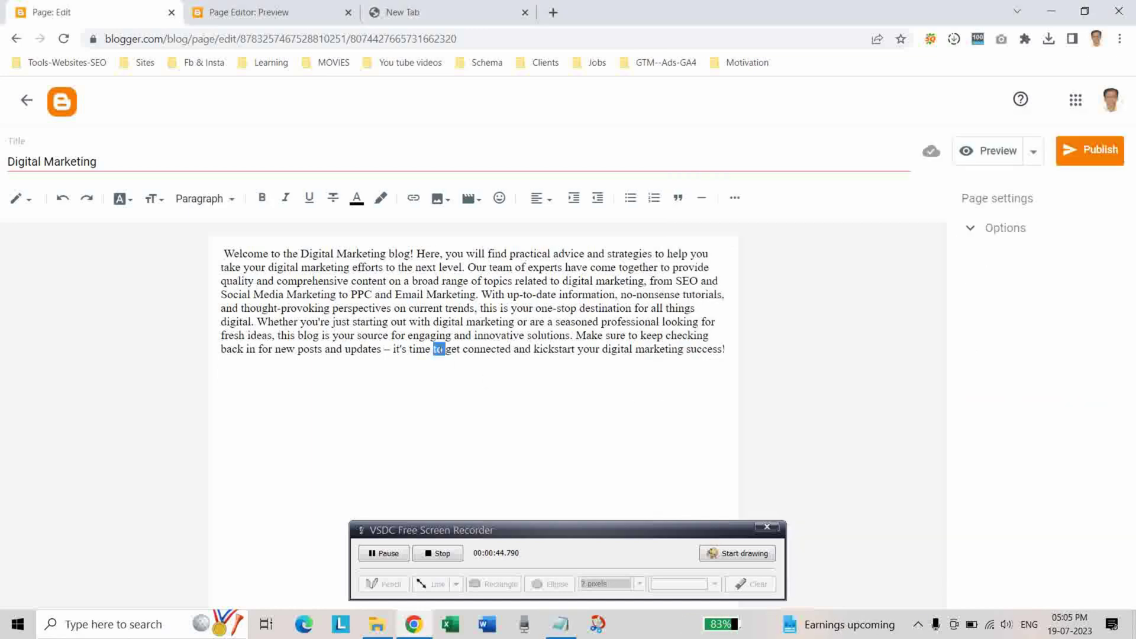
key("ctrl+a")
key("Delete")
type("Get the latest digital marketing tips and strategies from our blog. Stay up-to-date with our blog articles on topics ranging from SEO to social media strategies. Learn how to take your business online today!")
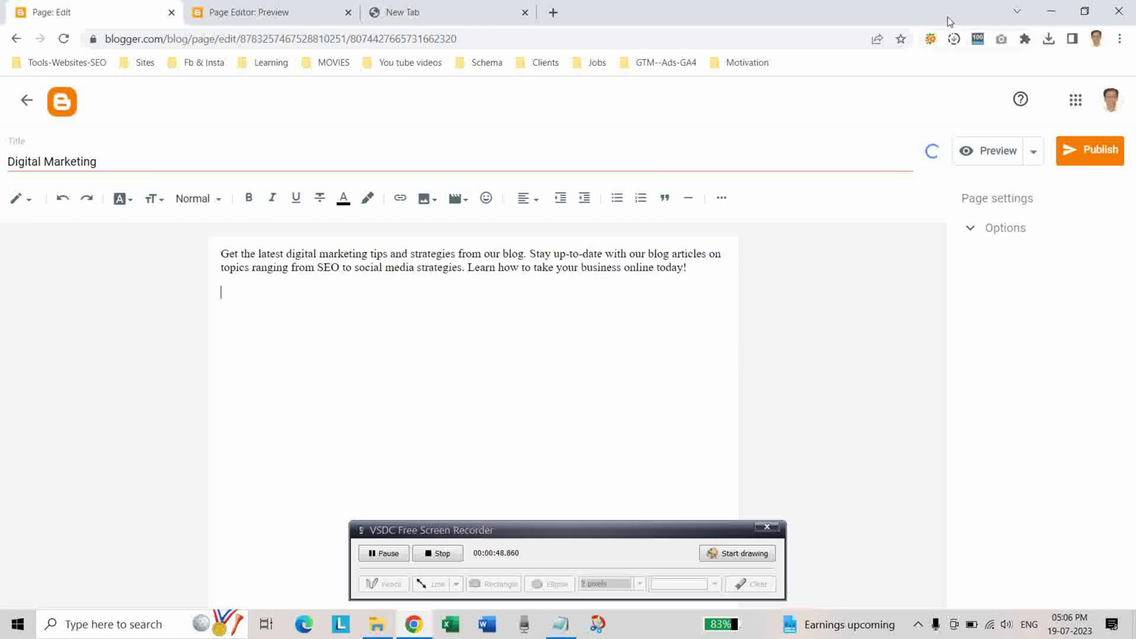
left_click(1072, 156)
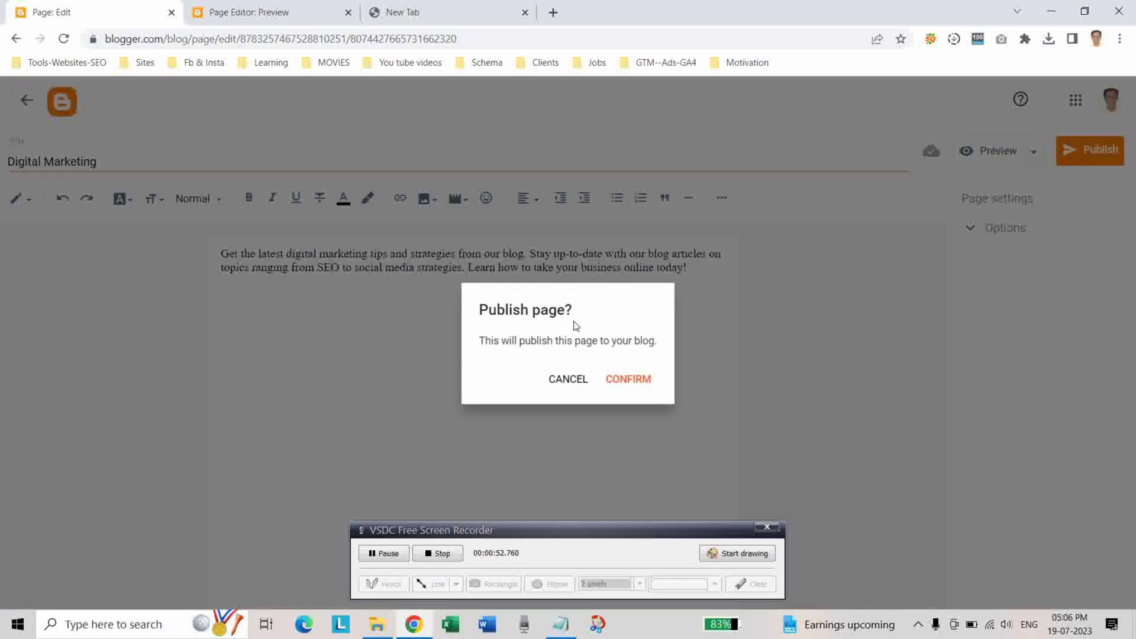
Publish the Digital Marketing page, then go to the blog's Layout page.
left_click(640, 383)
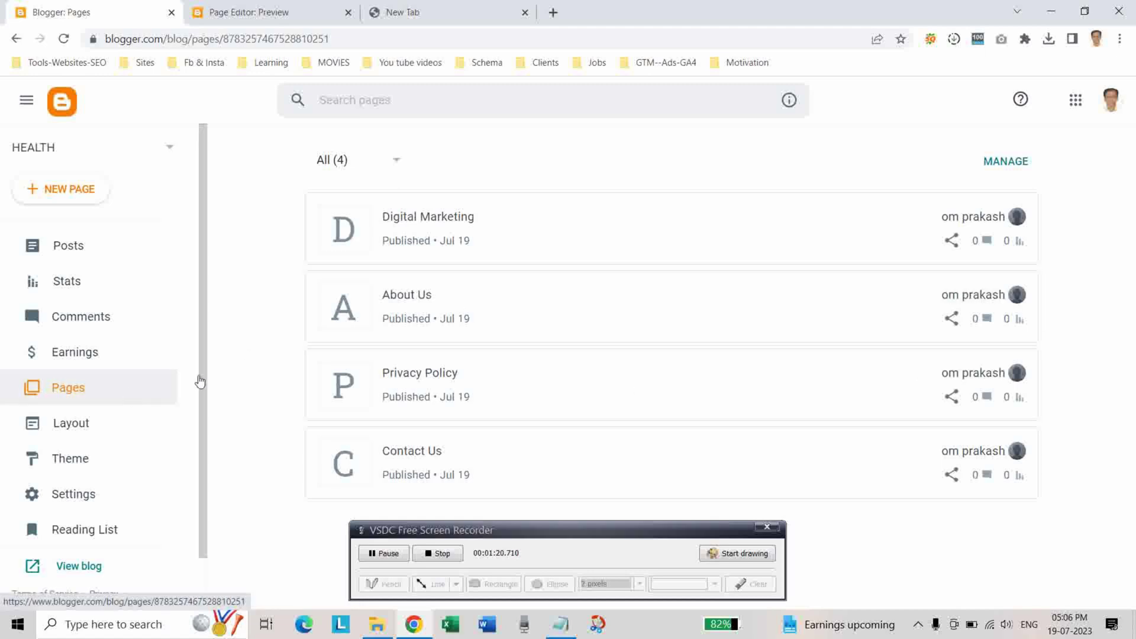
left_click(84, 425)
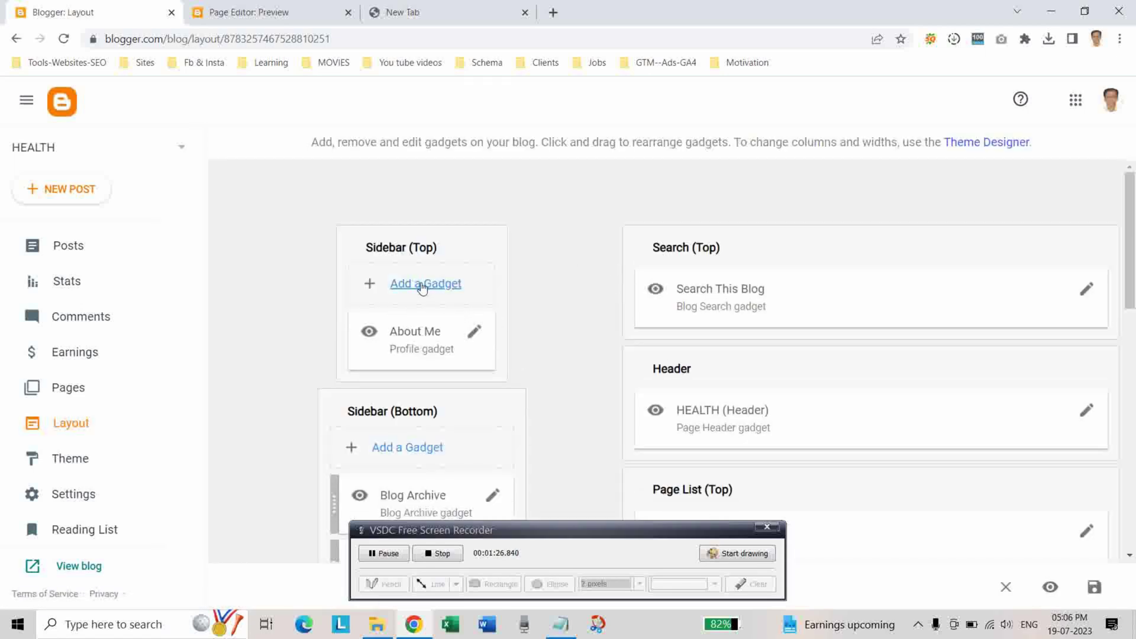
Choose the Pages gadget for the Sidebar (Top) section.
left_click(423, 288)
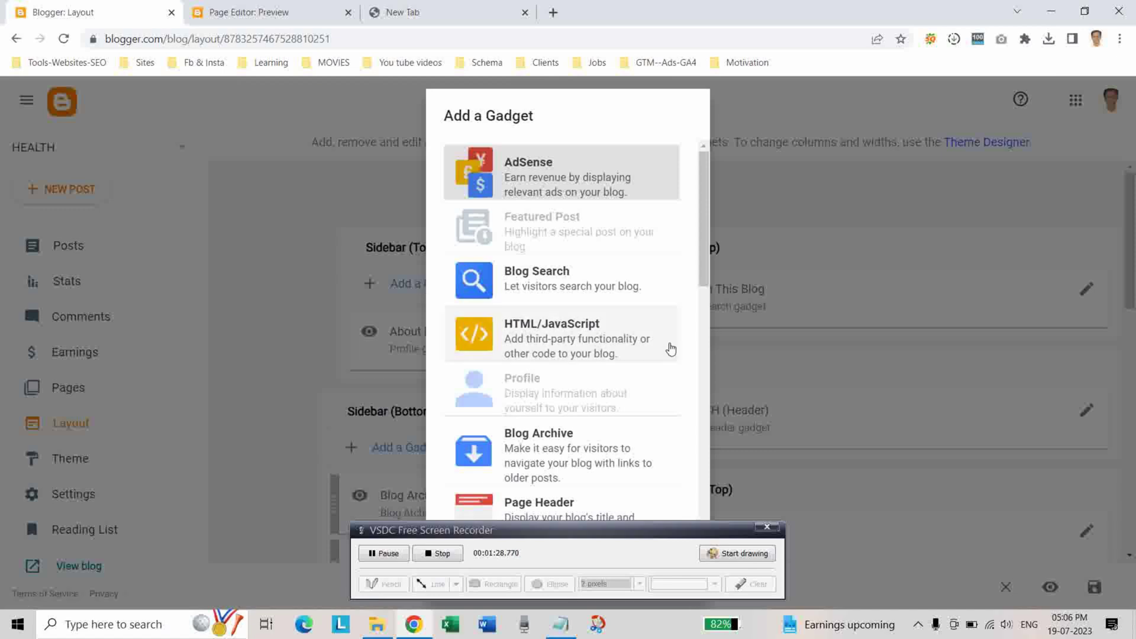
scroll(667, 347, "down", 2)
scroll(667, 348, "down", 3)
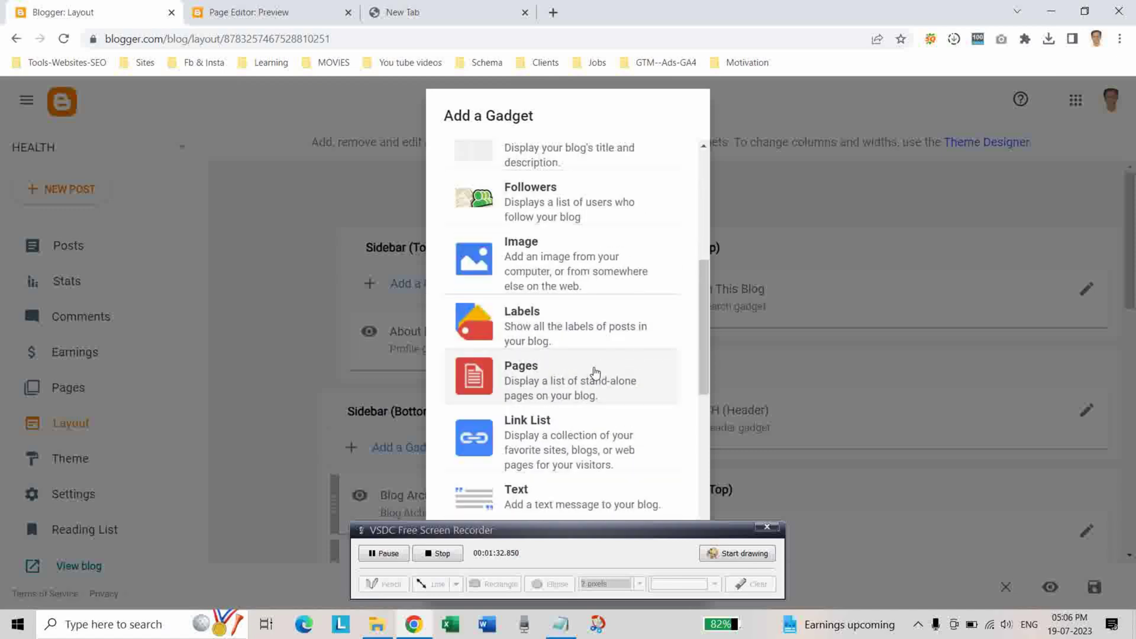
left_click(594, 374)
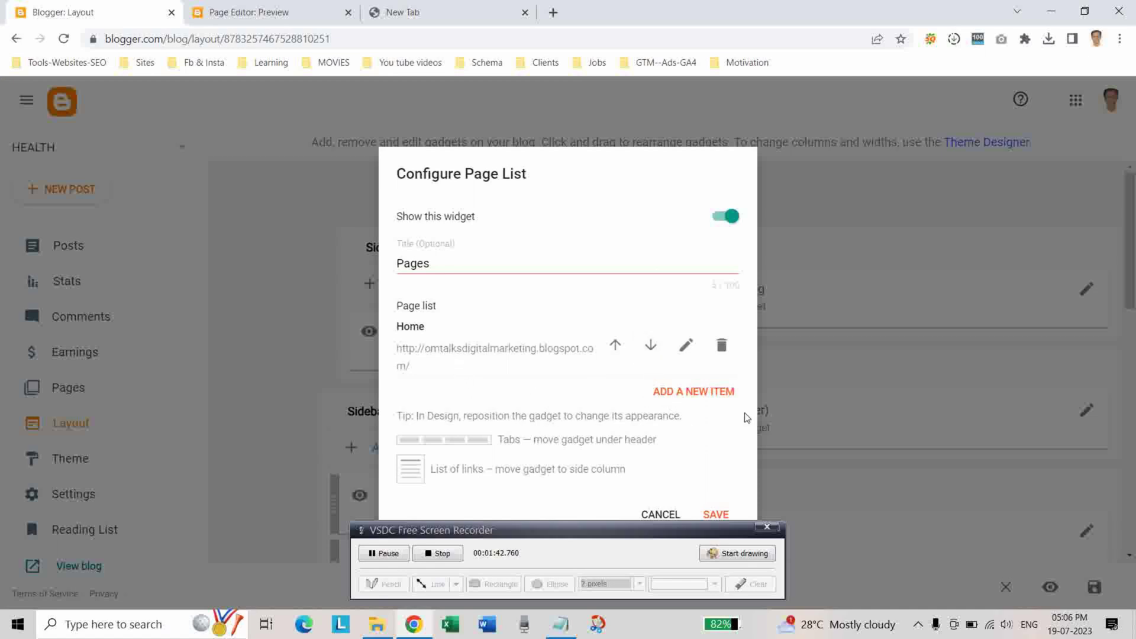
Add the About Us page as a new link in the Pages gadget list.
left_click(703, 393)
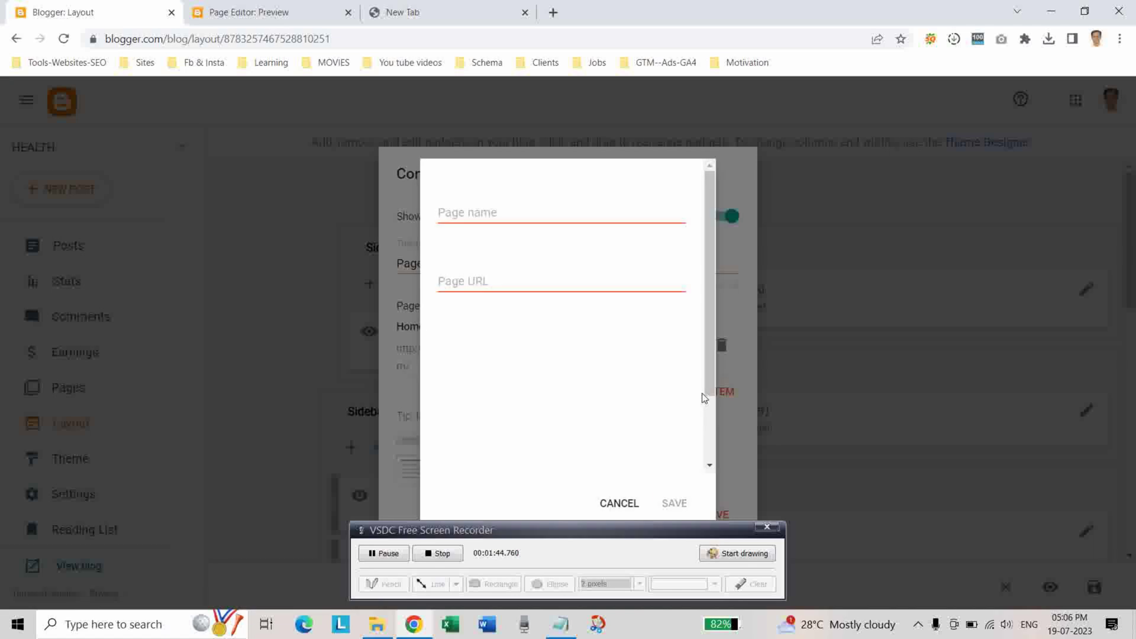
left_click(480, 214)
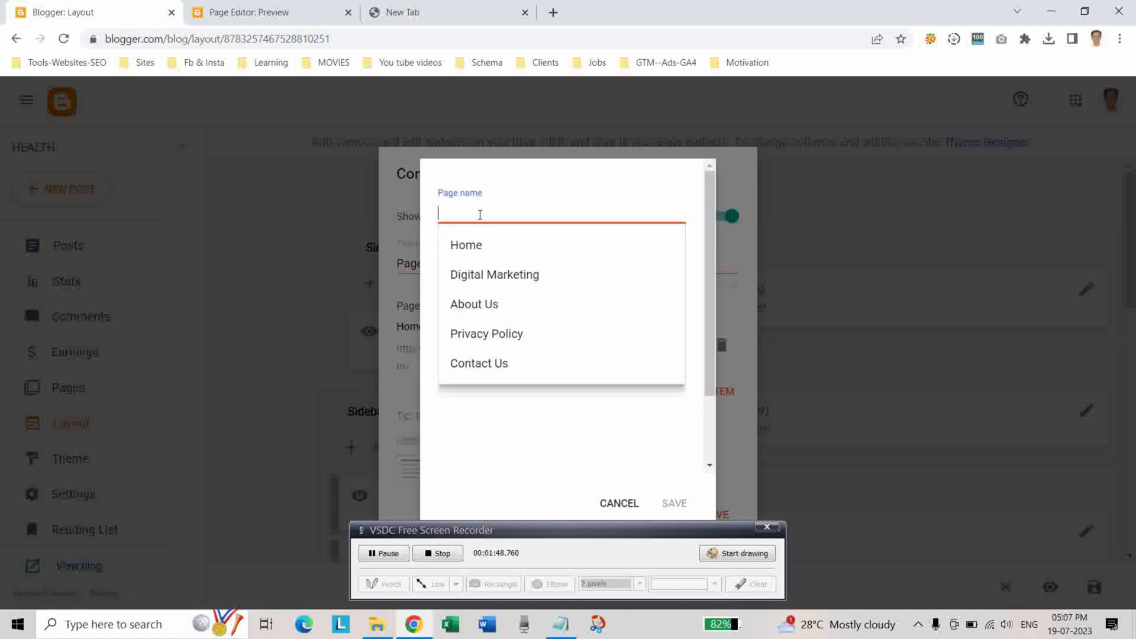
type("Abou")
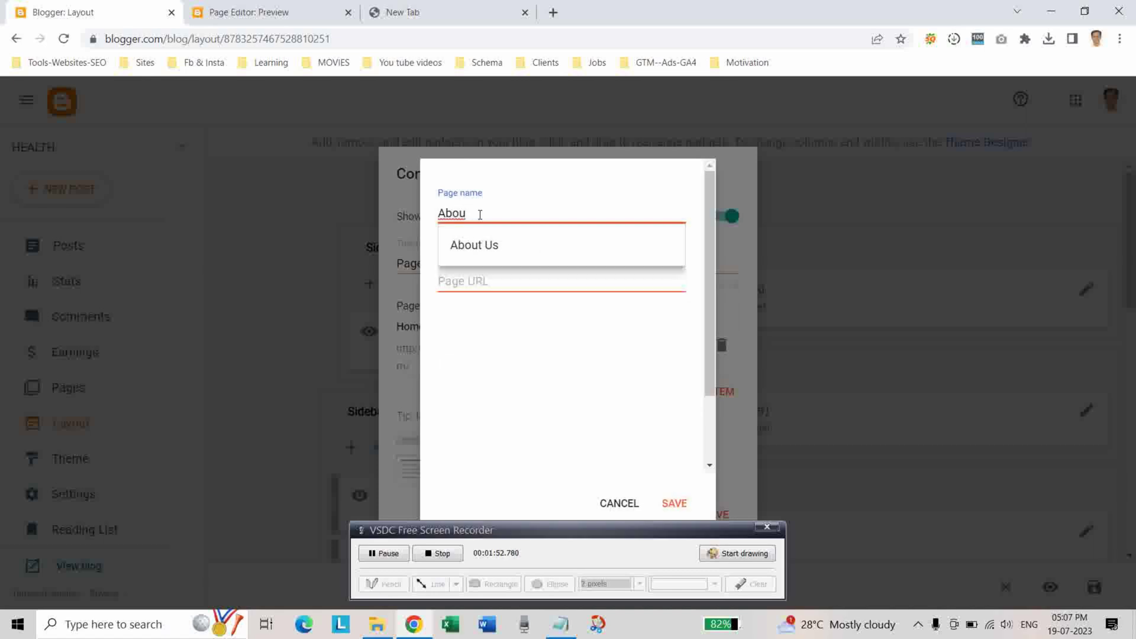
left_click(483, 247)
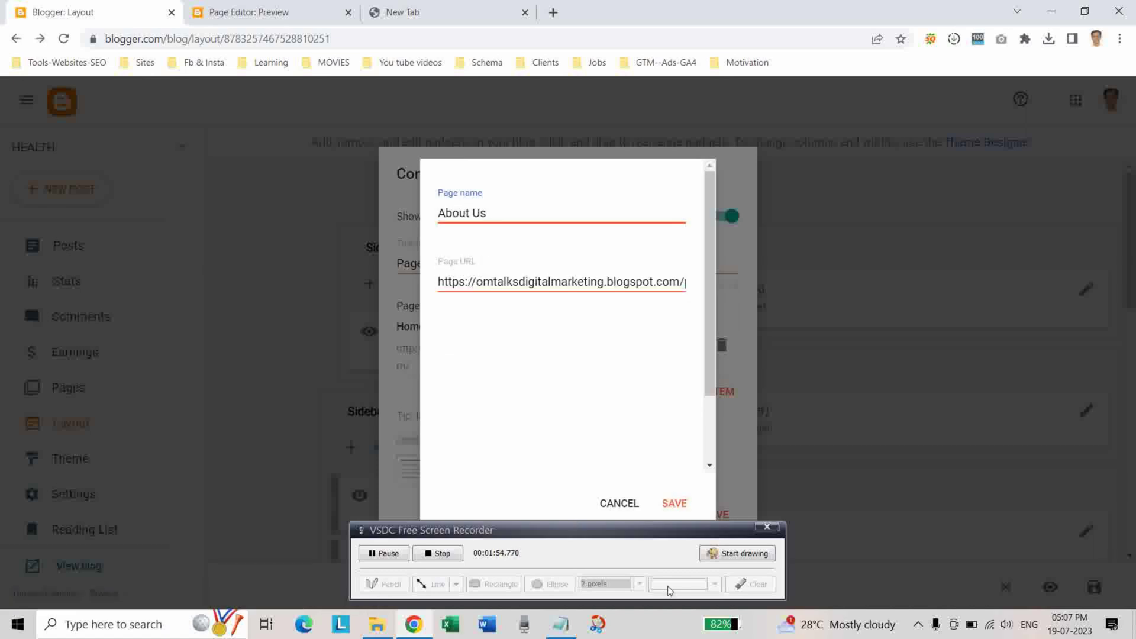
left_click(667, 503)
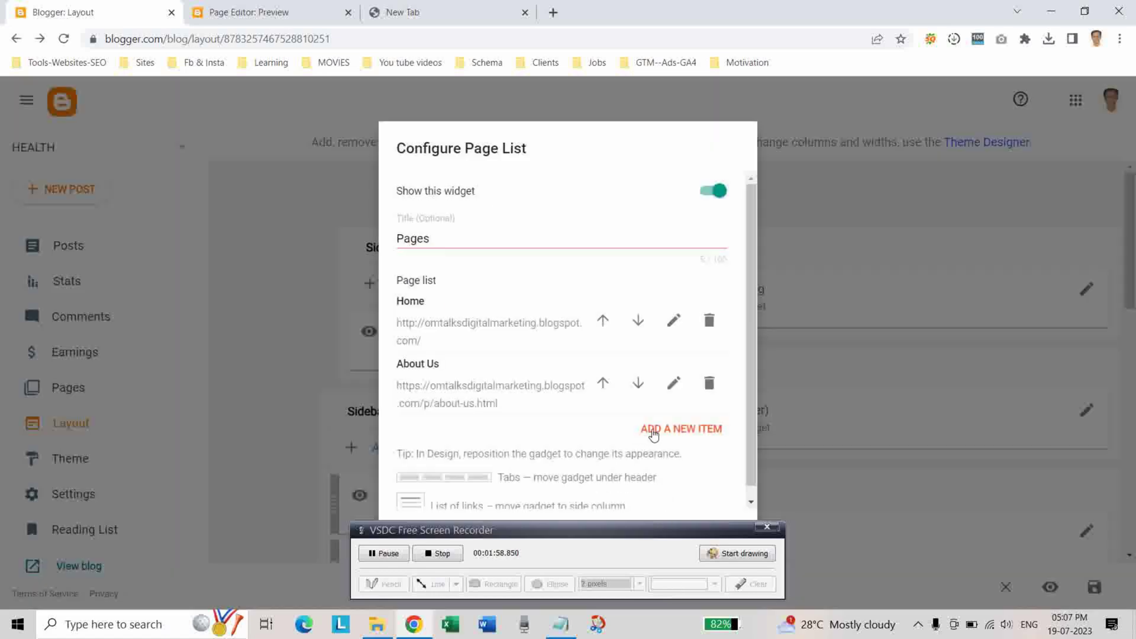
Add the Digital Marketing page as another linked page.
left_click(654, 434)
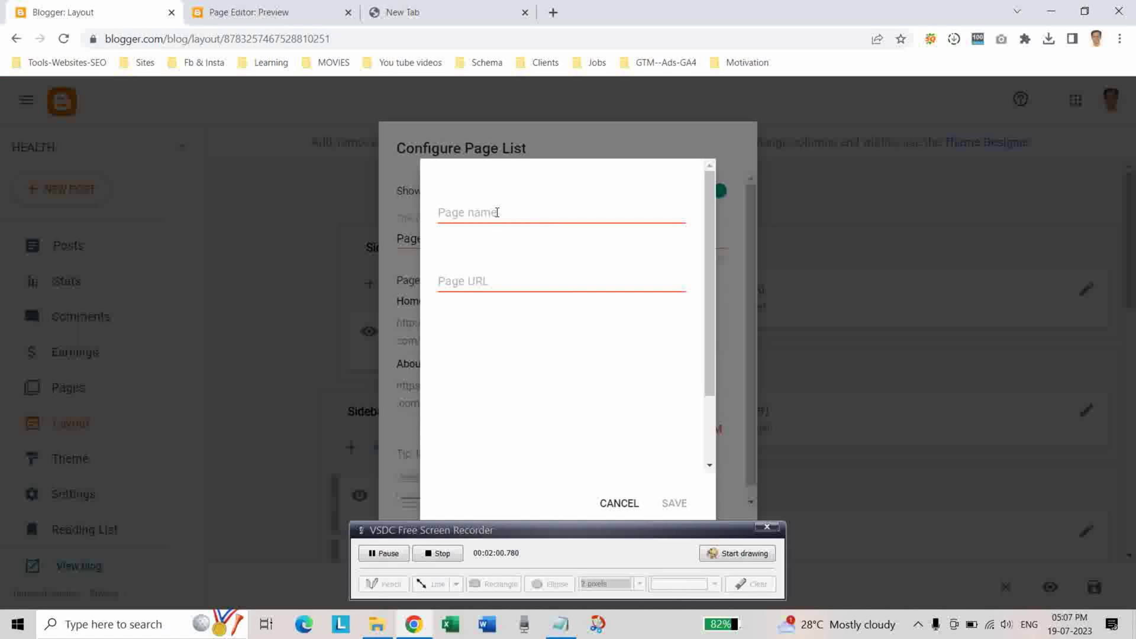
left_click(497, 212)
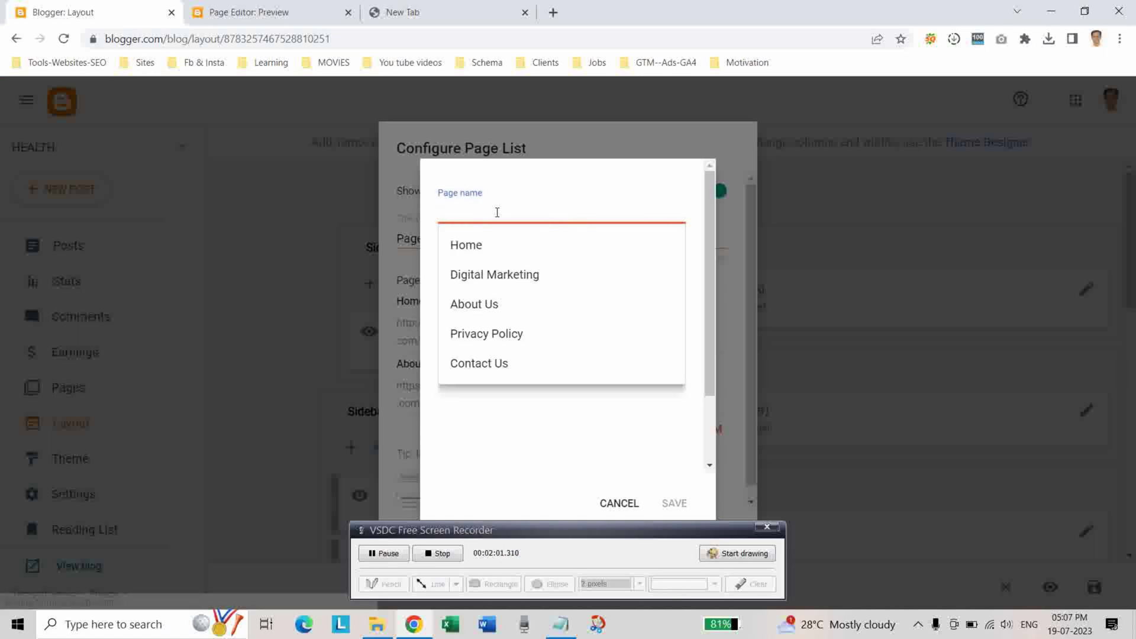
left_click(492, 276)
left_click(684, 506)
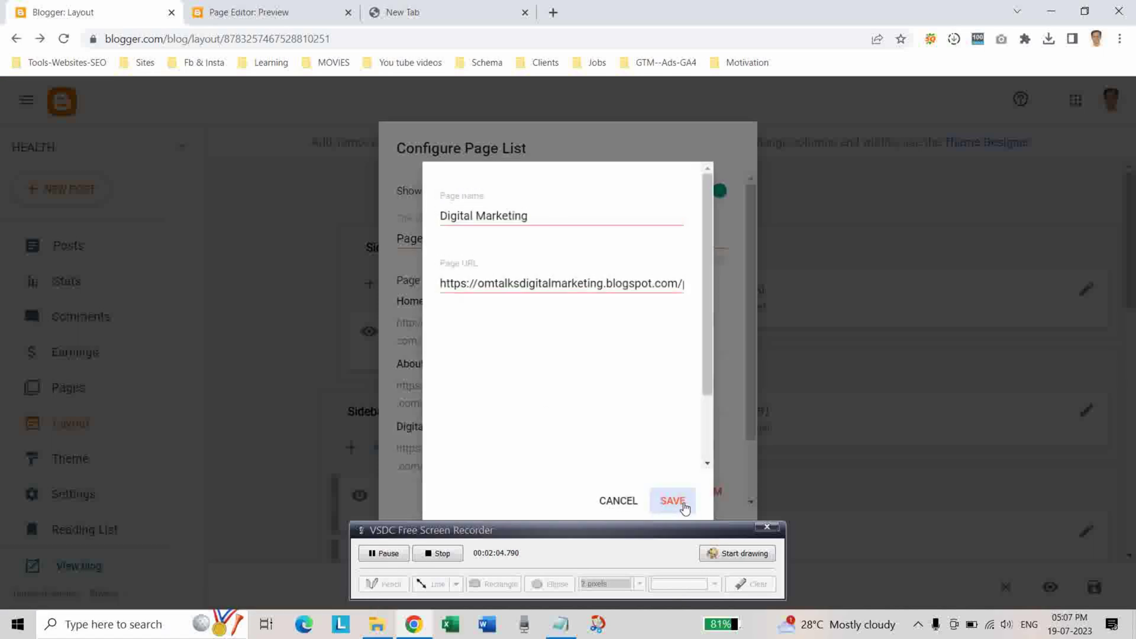
Add the Contact Us page as a third linked page.
left_click(681, 495)
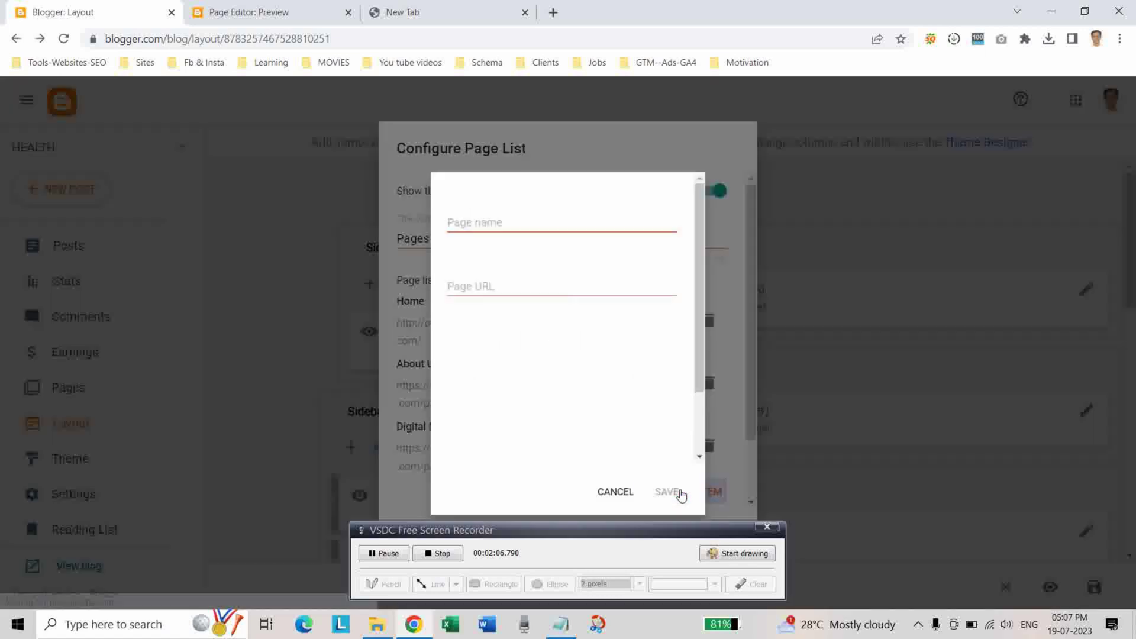
left_click(494, 215)
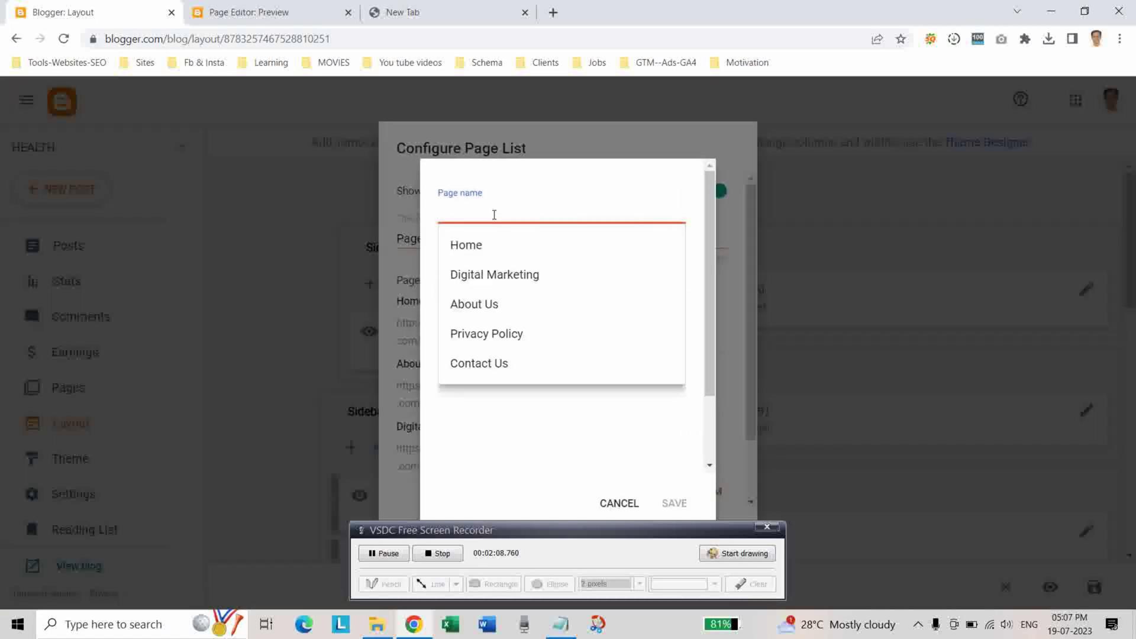
left_click(490, 364)
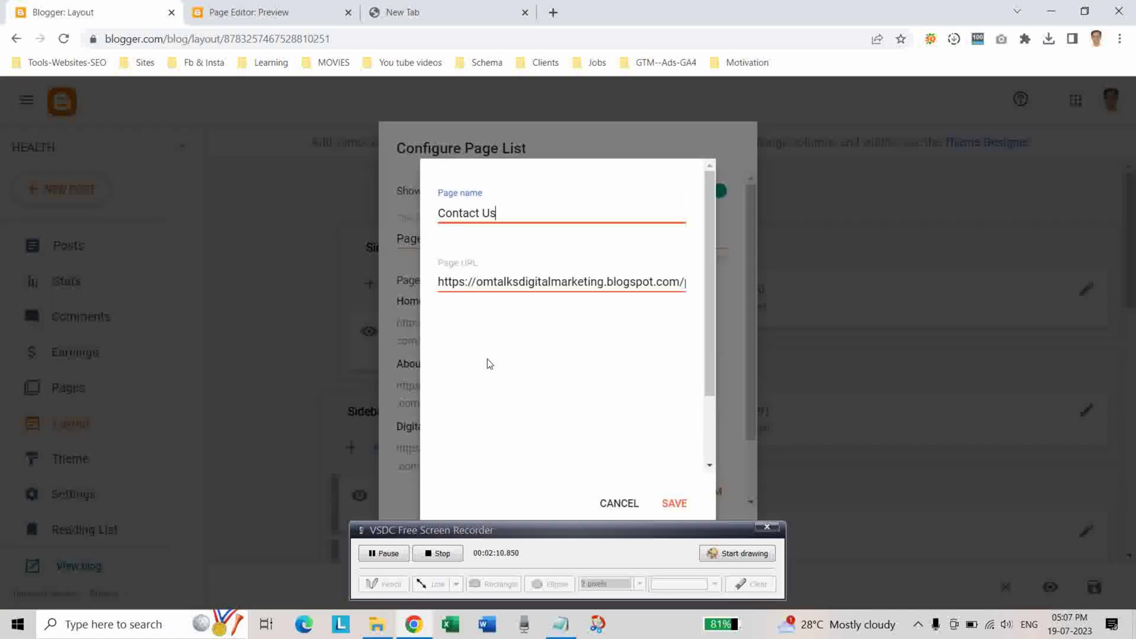
left_click(674, 503)
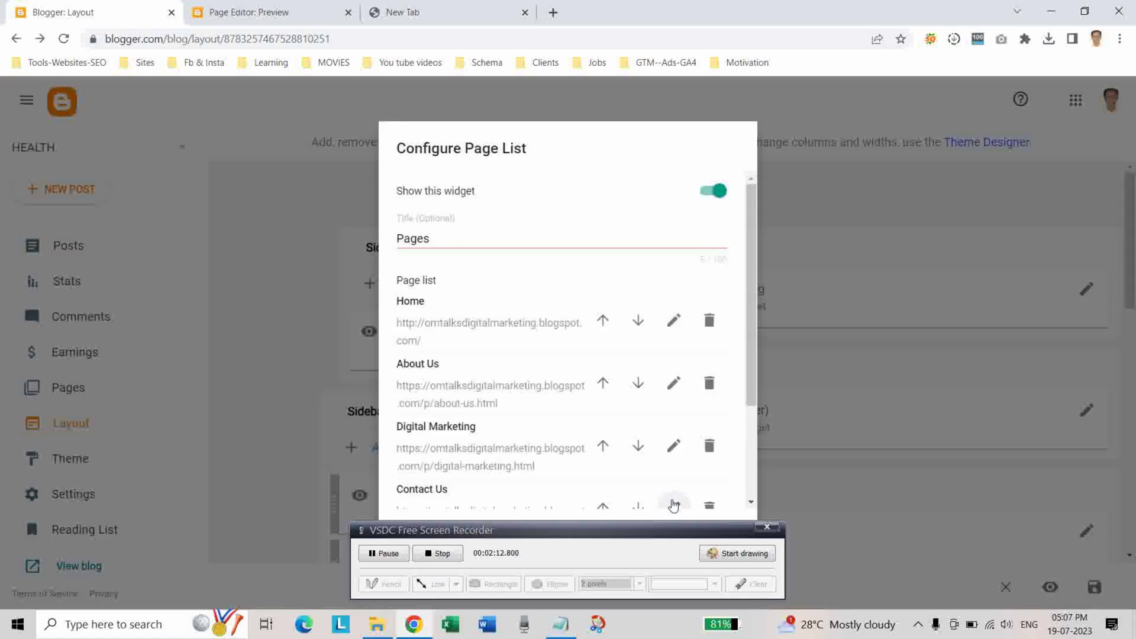
scroll(573, 421, "down", 2)
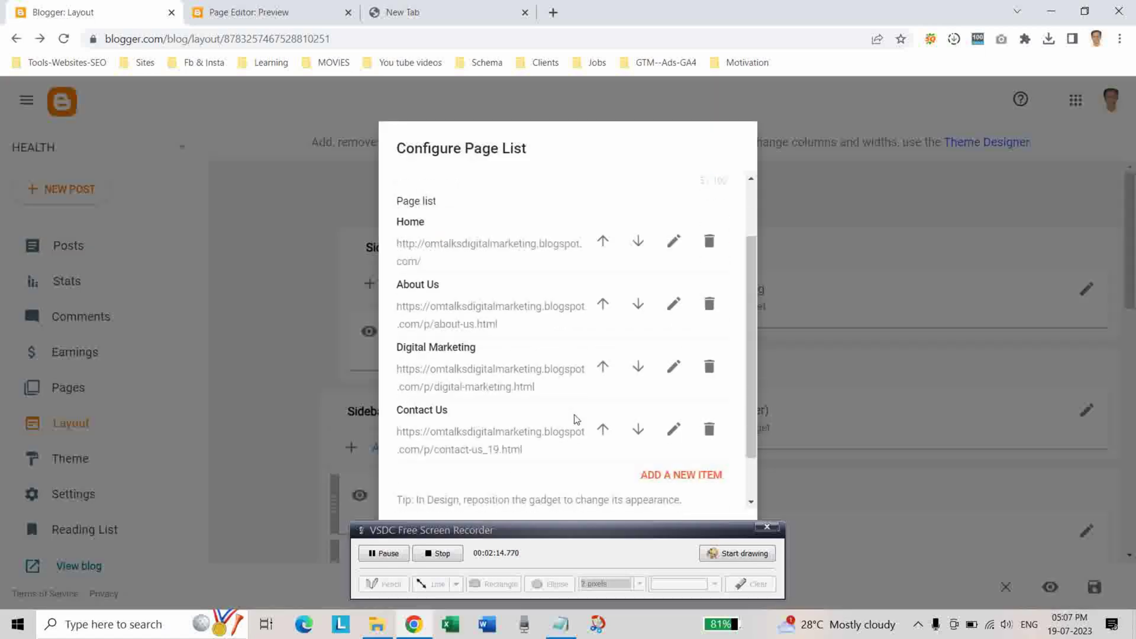
scroll(552, 430, "up", 1)
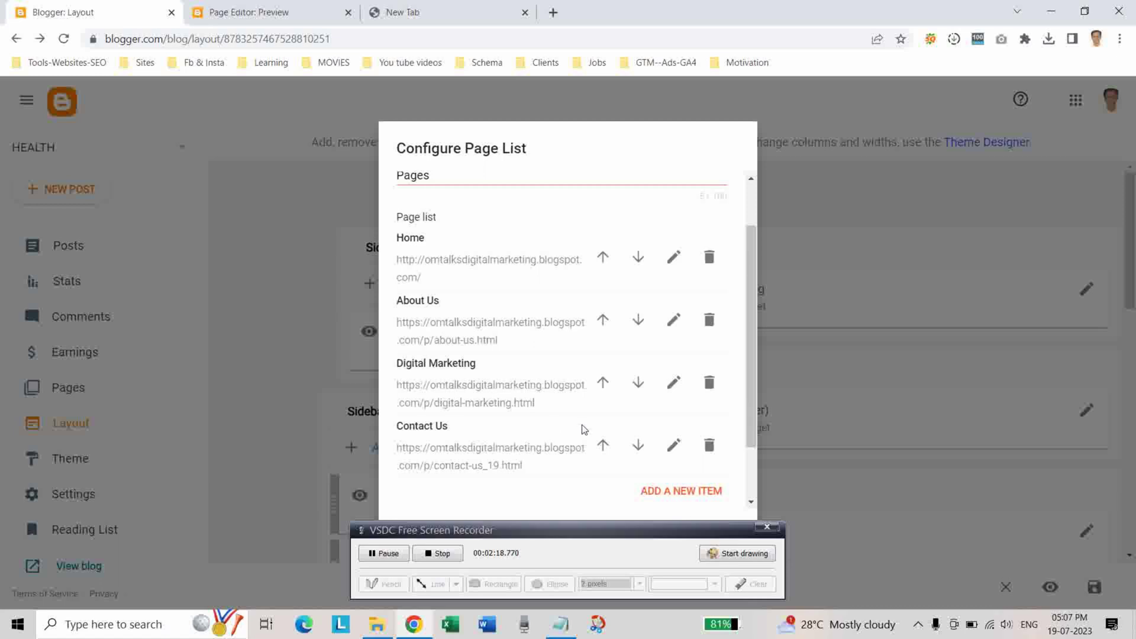
Move Digital Marketing and Contact Us above About Us, then save the Pages gadget.
left_click(603, 384)
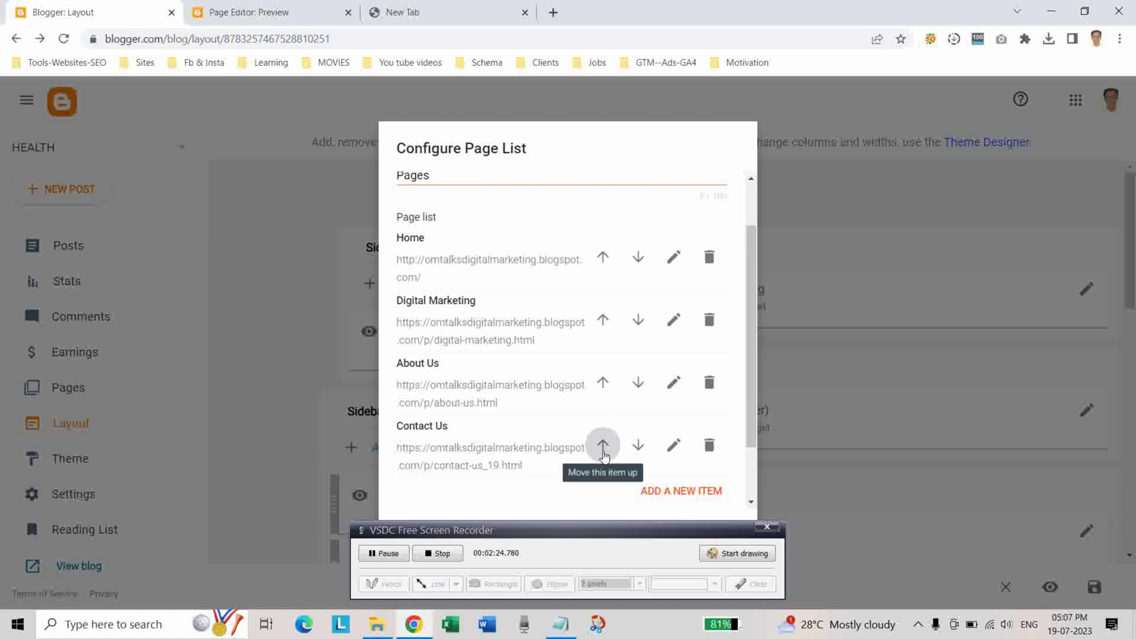
left_click(602, 447)
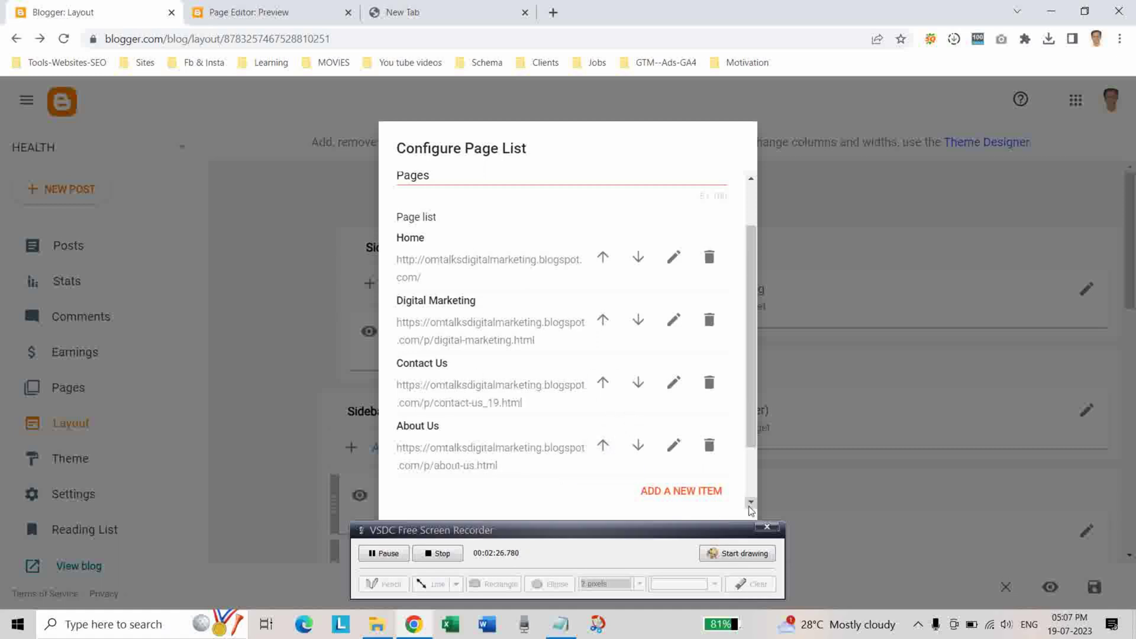
scroll(750, 510, "down", 2)
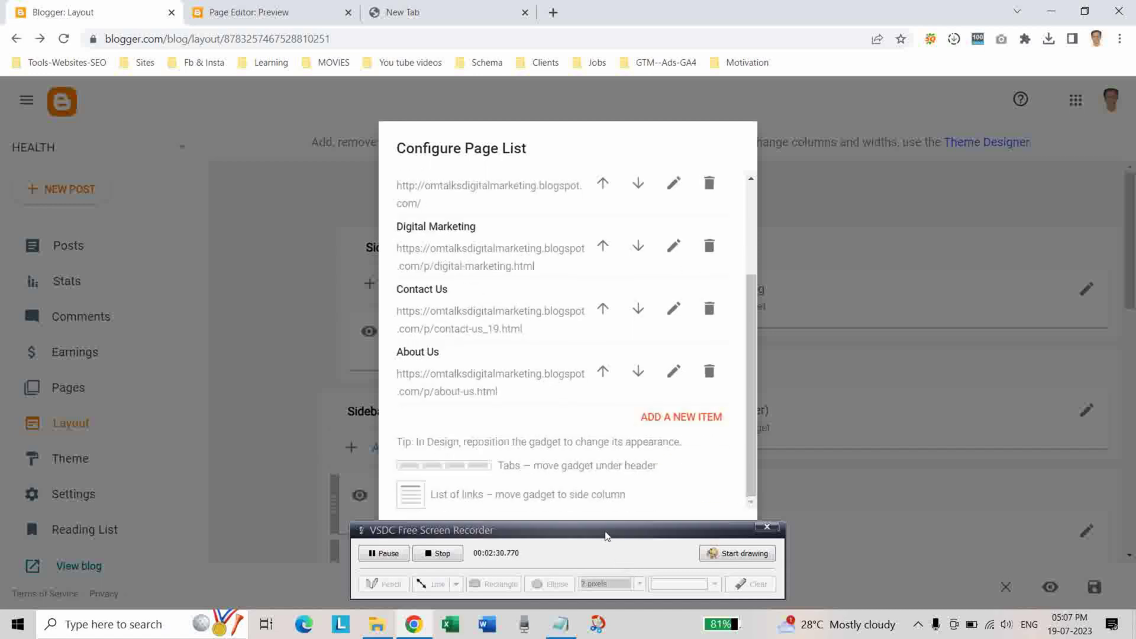
left_click_drag(605, 536, 816, 563)
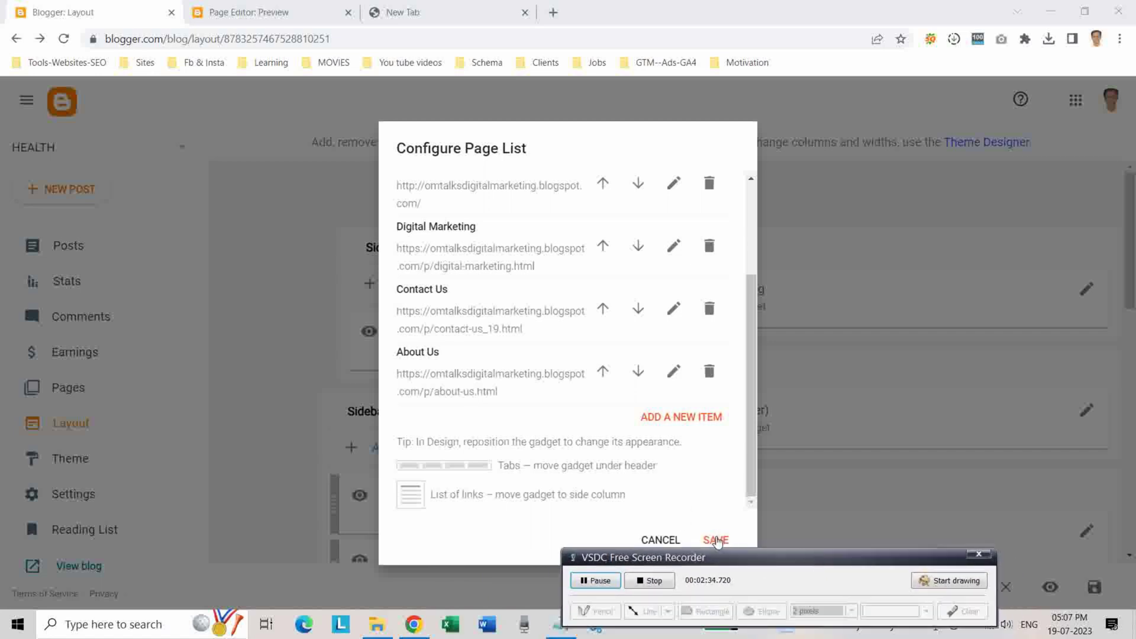
left_click(716, 540)
left_click(716, 540)
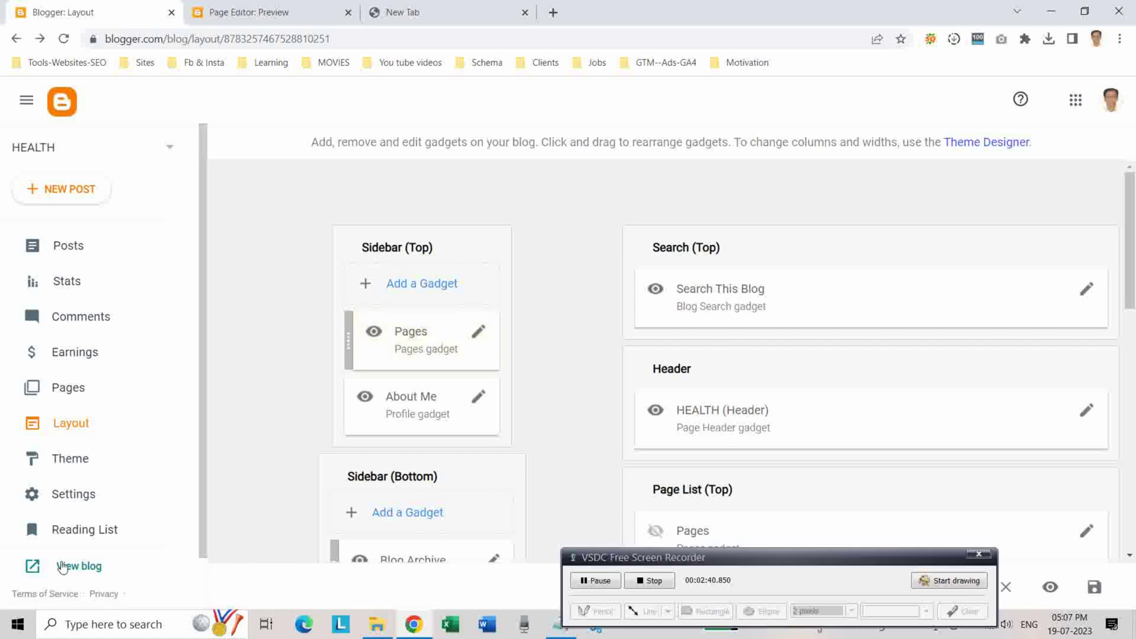
View the live blog and follow the sidebar's Digital Marketing link.
left_click(62, 566)
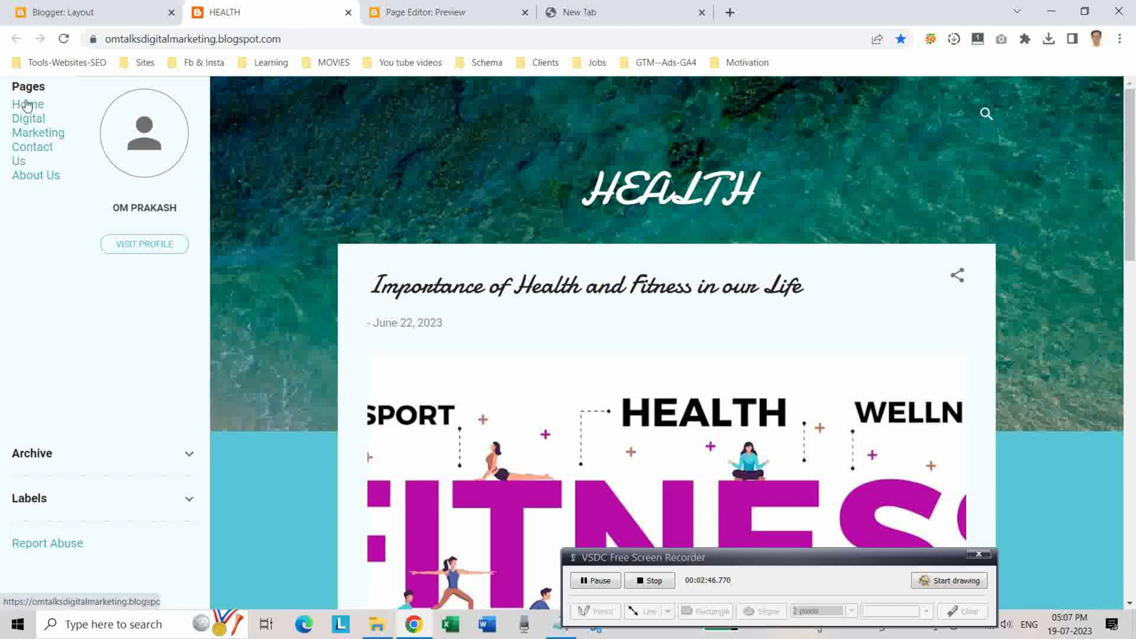
left_click(28, 134)
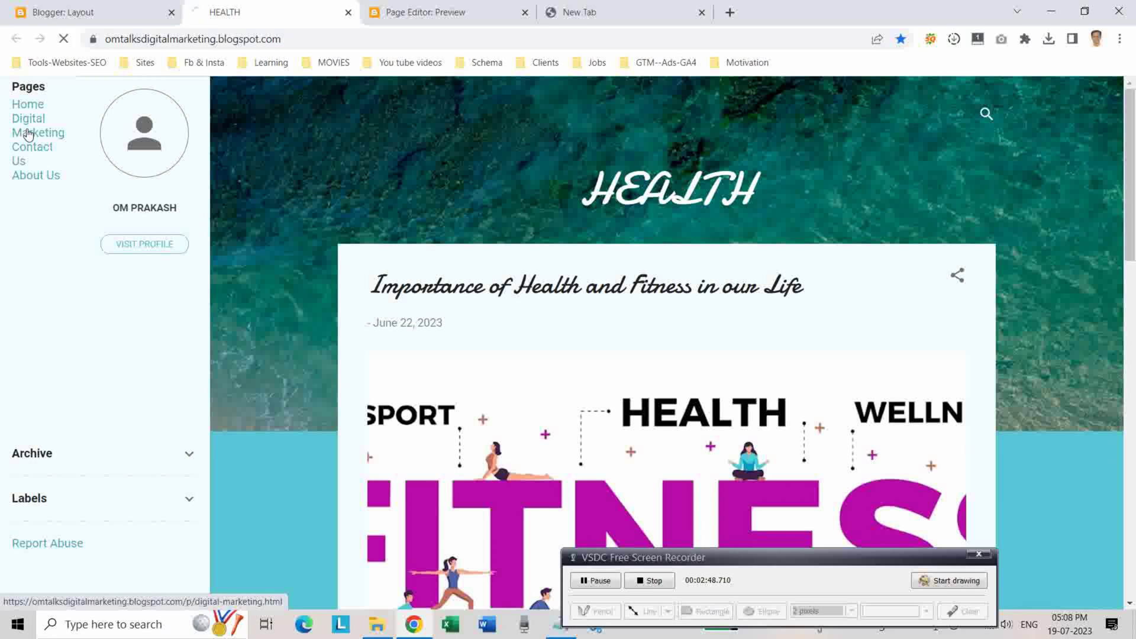